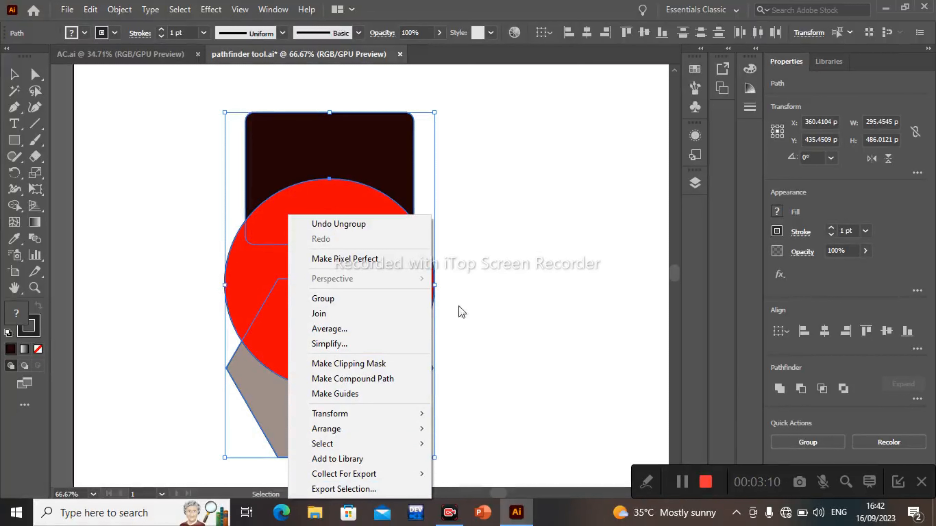
# - Separate the overlapping shapes into a side-by-side row with the hexagon first, the circle in the middle and the rectangle last
pyautogui.click(575, 281)
pyautogui.moveTo(347, 150); pyautogui.dragTo(589, 237)
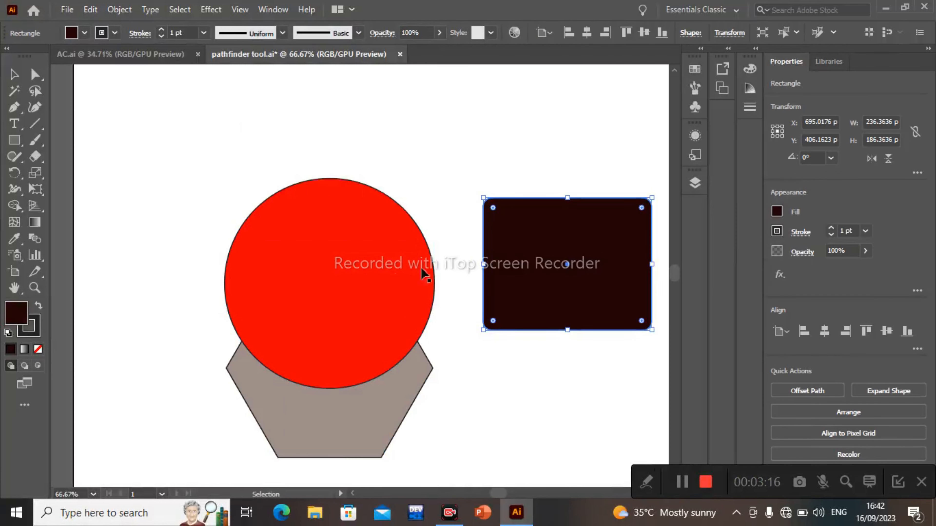
pyautogui.moveTo(389, 279); pyautogui.dragTo(425, 276)
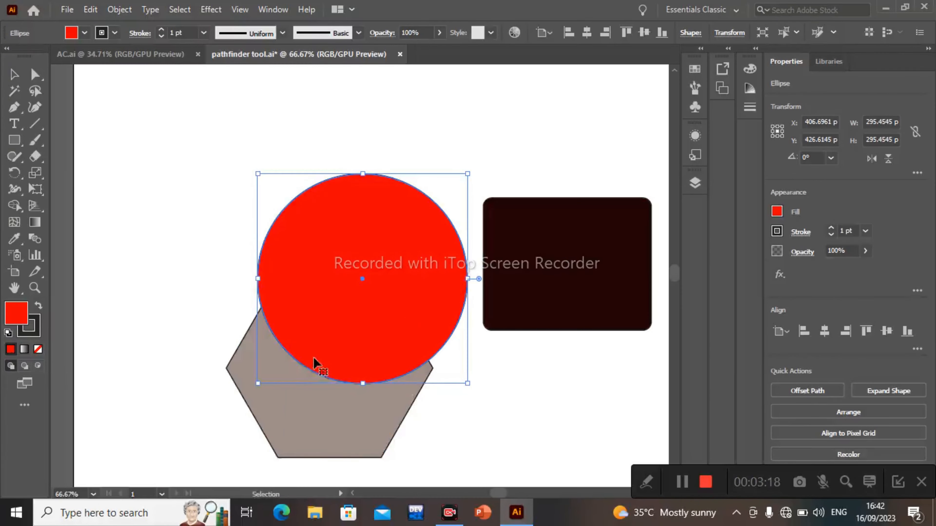
pyautogui.moveTo(280, 404); pyautogui.dragTo(108, 279)
# - Scale all three shapes down together to about 615 px overall width, and shift the circle slightly toward the rectangle
pyautogui.moveTo(116, 95); pyautogui.dragTo(578, 263)
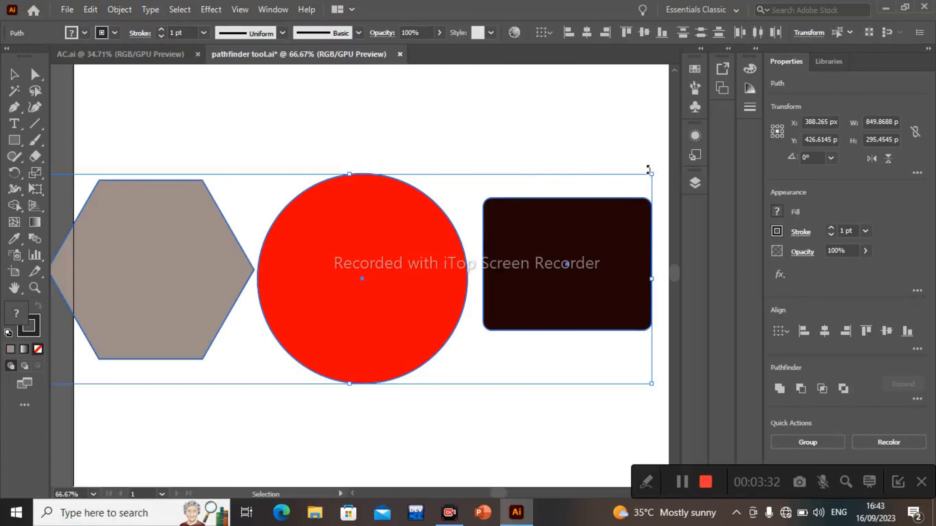
pyautogui.moveTo(654, 174); pyautogui.dragTo(610, 206)
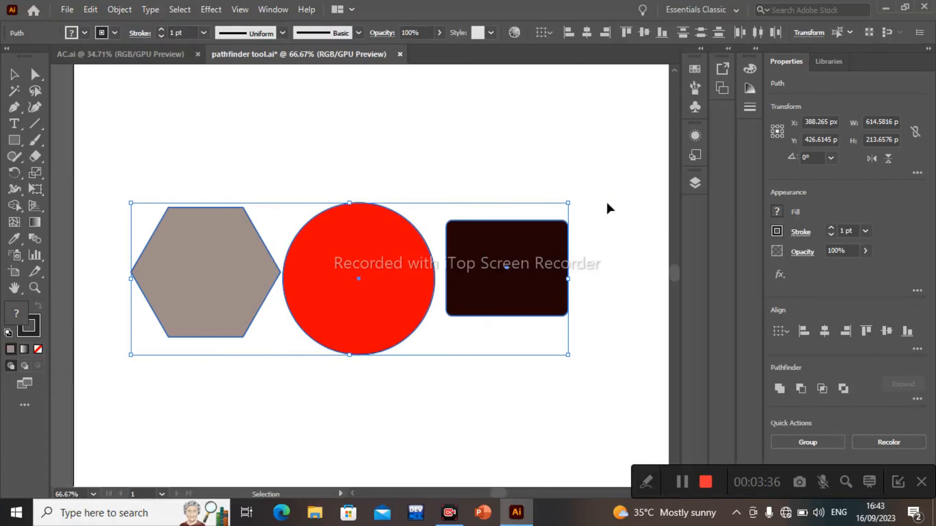
pyautogui.click(516, 180)
pyautogui.moveTo(380, 303)
pyautogui.mouseDown()
pyautogui.moveTo(399, 302)
pyautogui.moveTo(388, 305)
pyautogui.mouseUp()
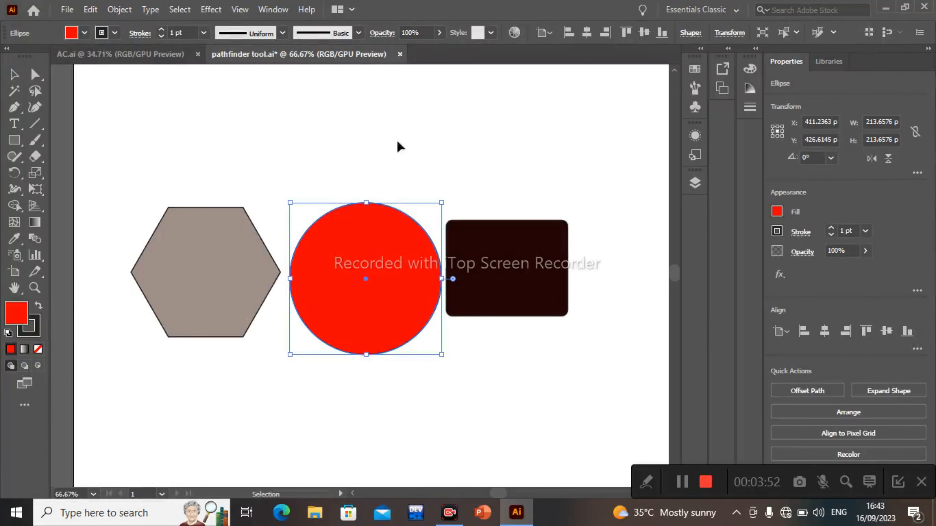
# - Try left-edge and right-edge alignment on the hexagon, circle and rectangle, and finish with Horizontal Align Center
pyautogui.click(282, 14)
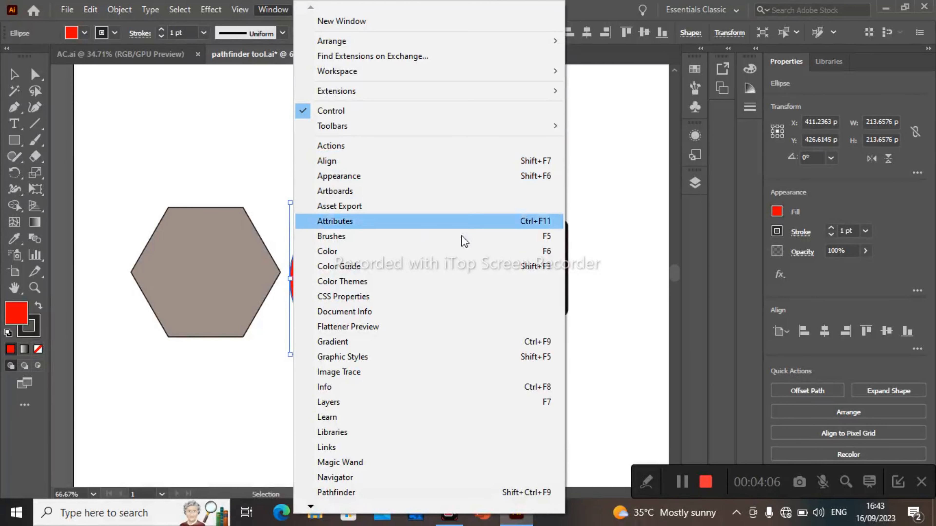
pyautogui.click(173, 133)
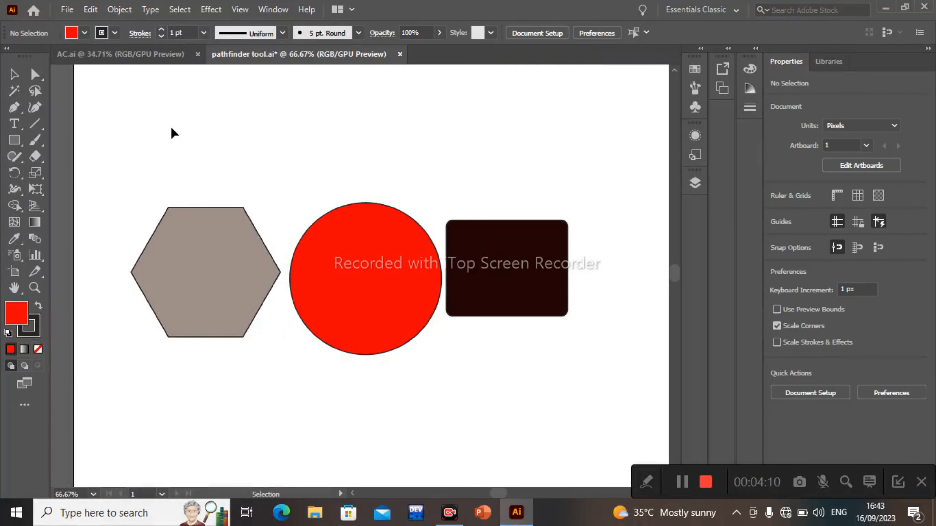
pyautogui.moveTo(166, 191); pyautogui.dragTo(547, 309)
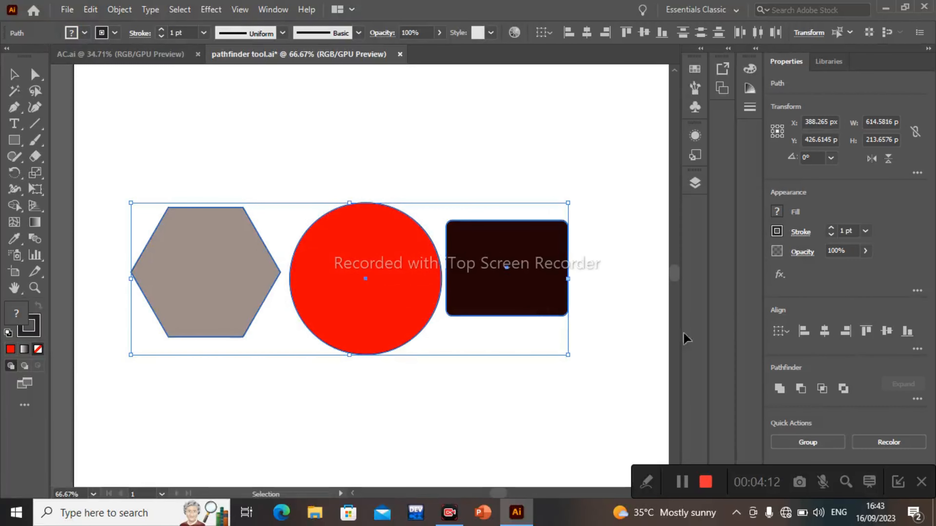
pyautogui.click(805, 338)
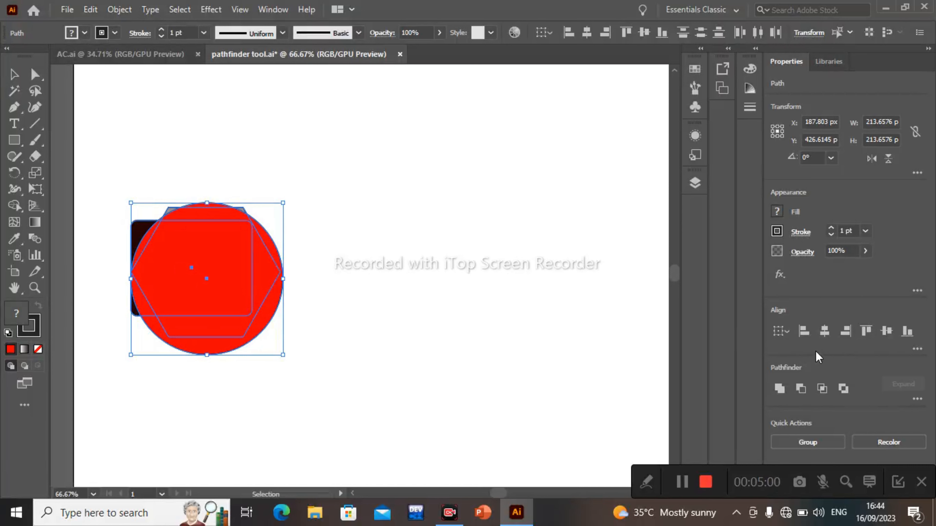
pyautogui.click(846, 331)
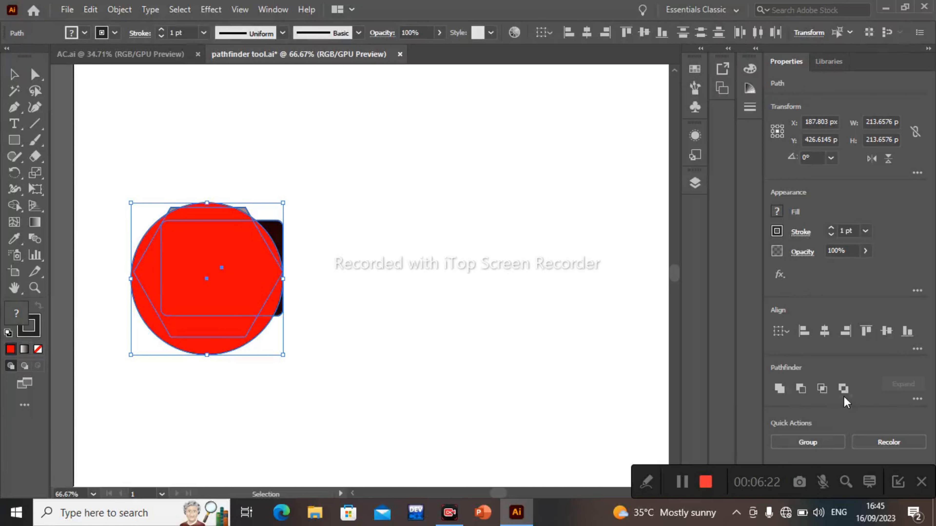
pyautogui.click(825, 331)
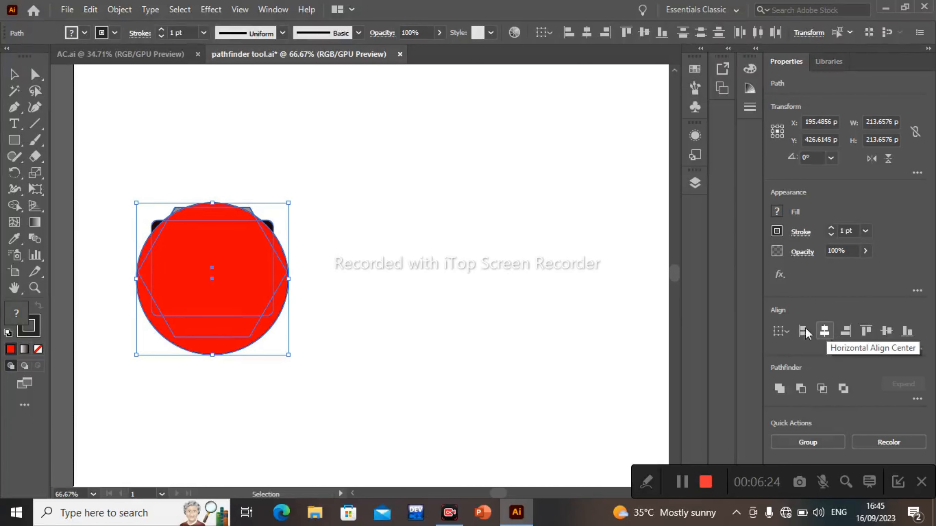
# - Move the stacked shapes lower on the artboard and align them by their top edges
pyautogui.click(391, 281)
pyautogui.moveTo(110, 122); pyautogui.dragTo(355, 210)
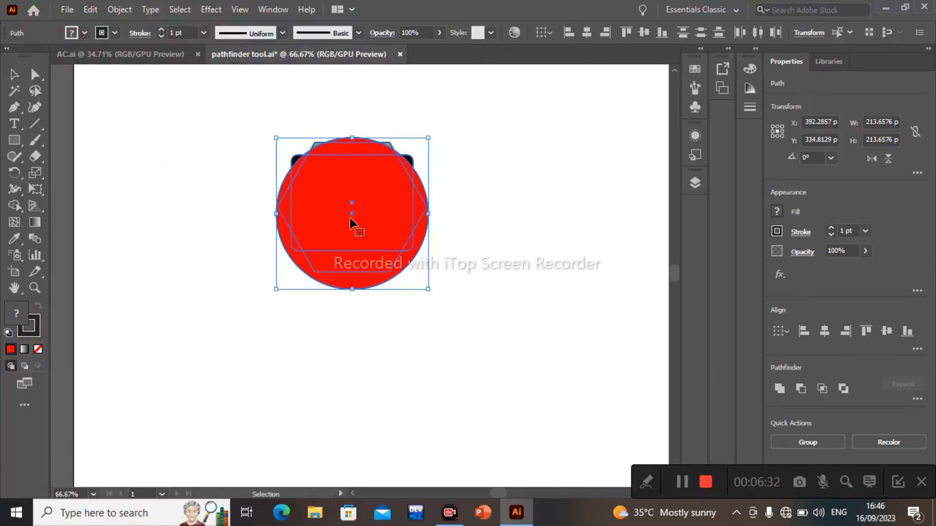
pyautogui.moveTo(350, 220); pyautogui.dragTo(243, 324)
pyautogui.click(486, 307)
pyautogui.moveTo(140, 135); pyautogui.dragTo(342, 476)
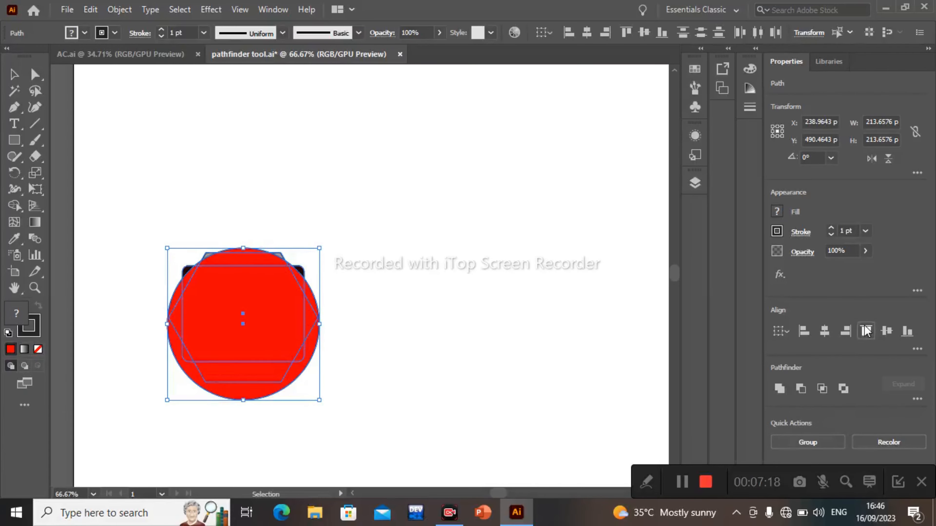
pyautogui.click(866, 331)
pyautogui.click(471, 274)
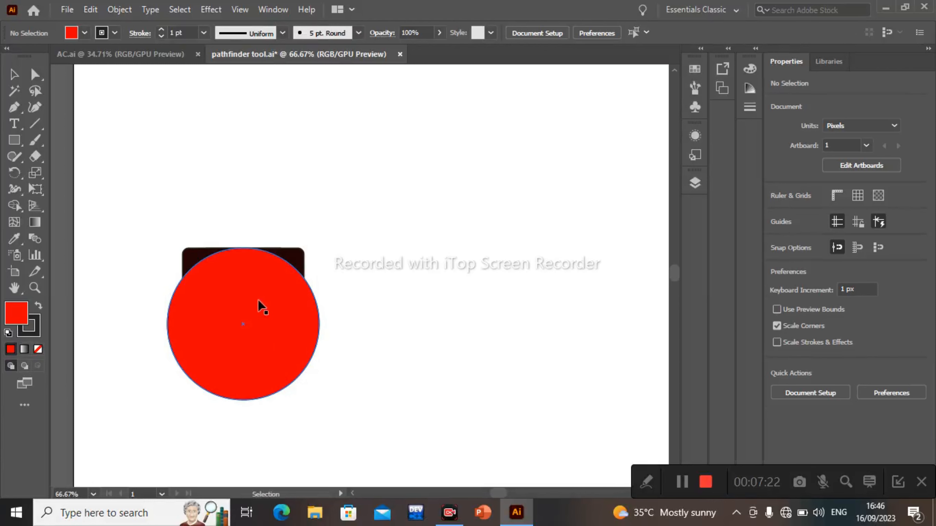
# - Align the stacked hexagon, circle and rectangle by their bottom edges
pyautogui.moveTo(155, 207); pyautogui.dragTo(405, 448)
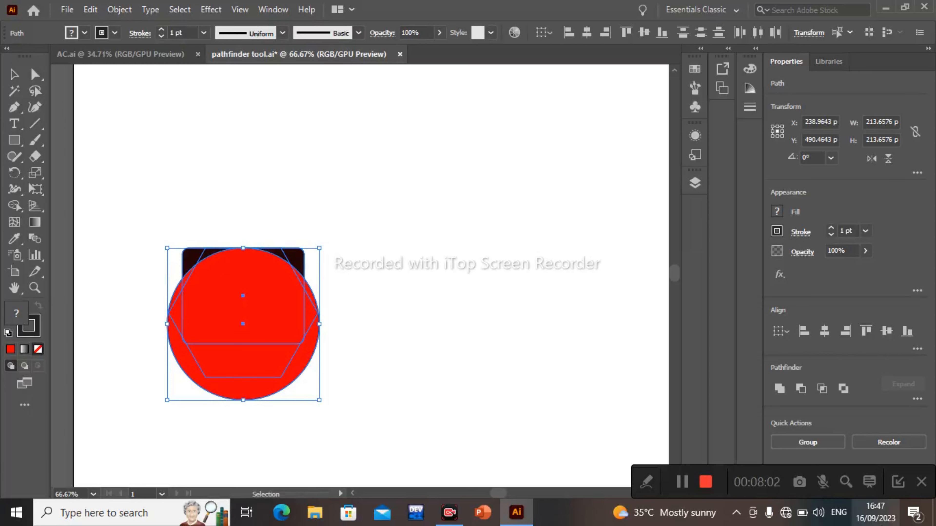
pyautogui.click(917, 349)
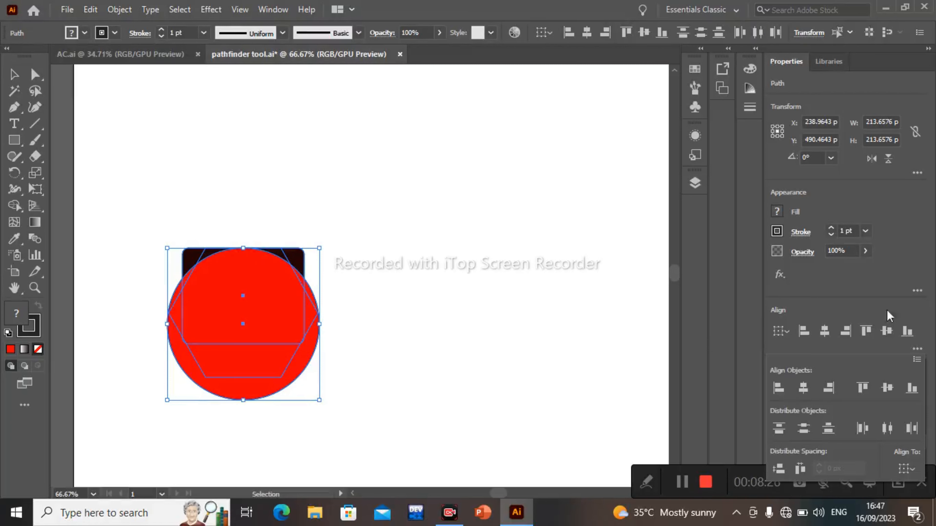
pyautogui.click(907, 332)
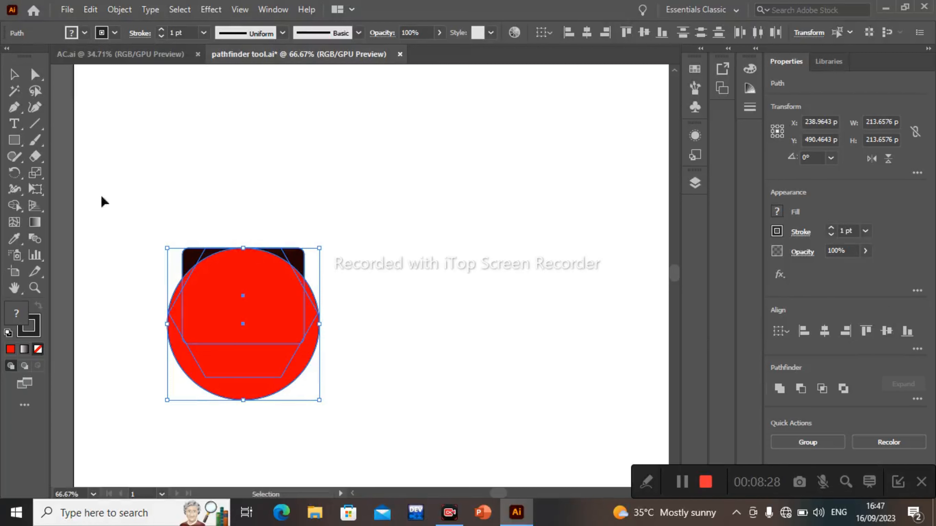
pyautogui.moveTo(199, 198); pyautogui.dragTo(280, 429)
pyautogui.click(907, 336)
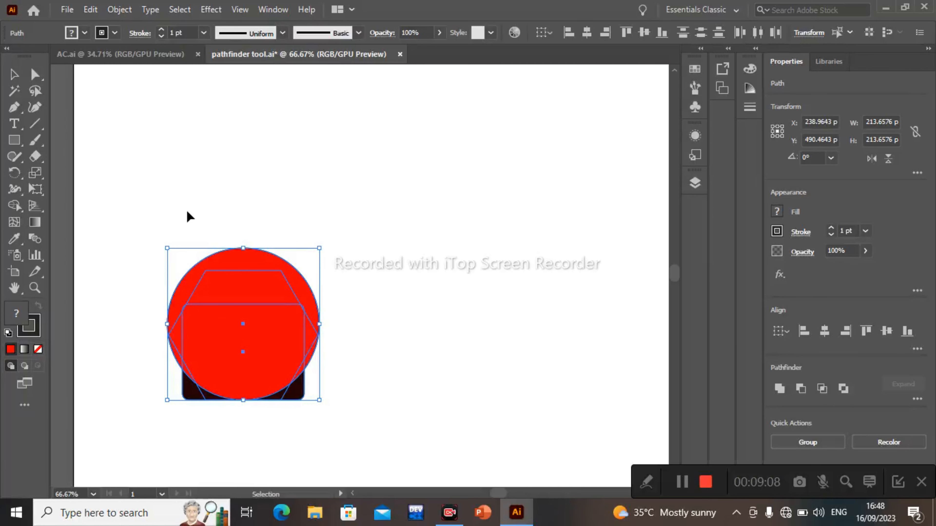
# - Distribute the three stacked shapes vertically by their top edges, and apply vertical distribute spacing to them
pyautogui.moveTo(187, 210); pyautogui.dragTo(362, 345)
pyautogui.click(918, 350)
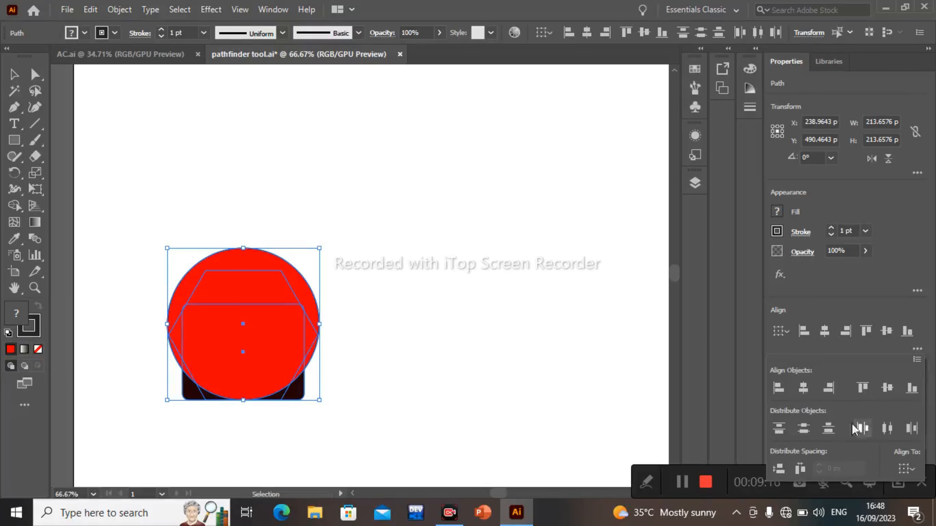
pyautogui.click(779, 429)
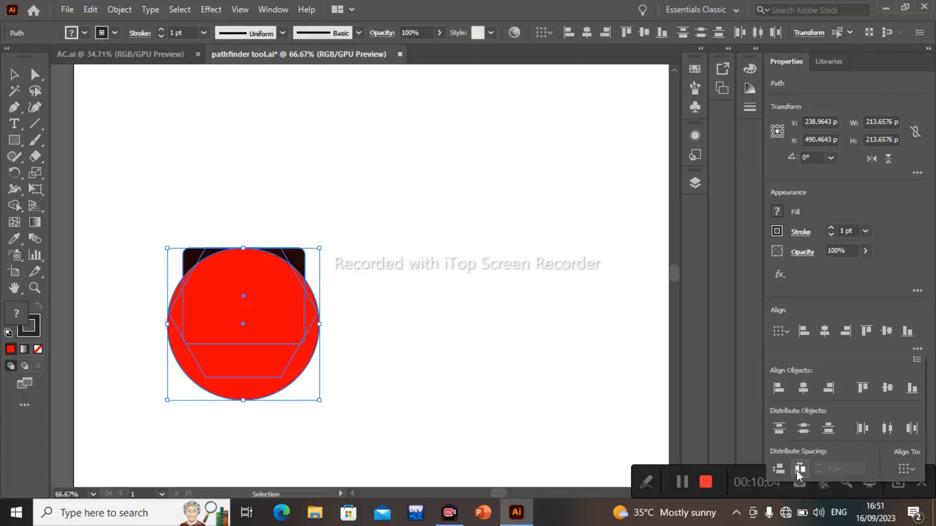
pyautogui.click(786, 473)
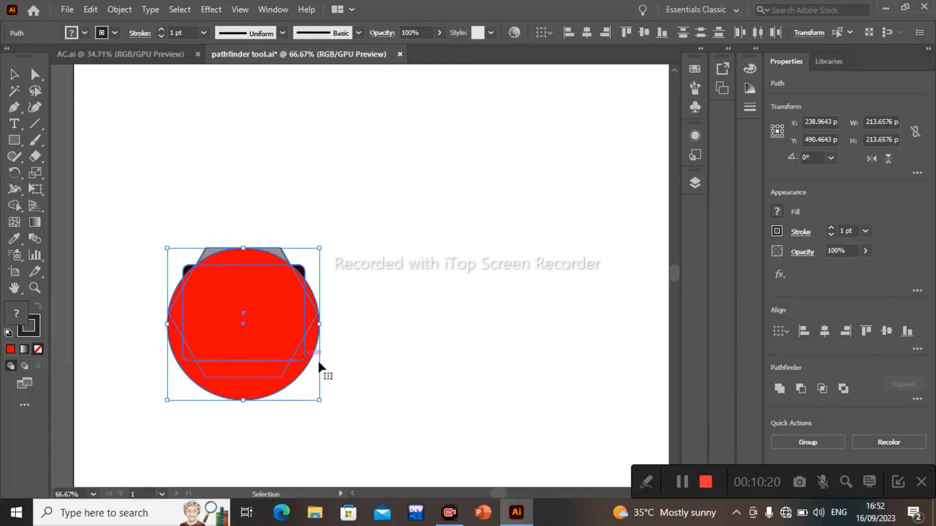
pyautogui.click(375, 356)
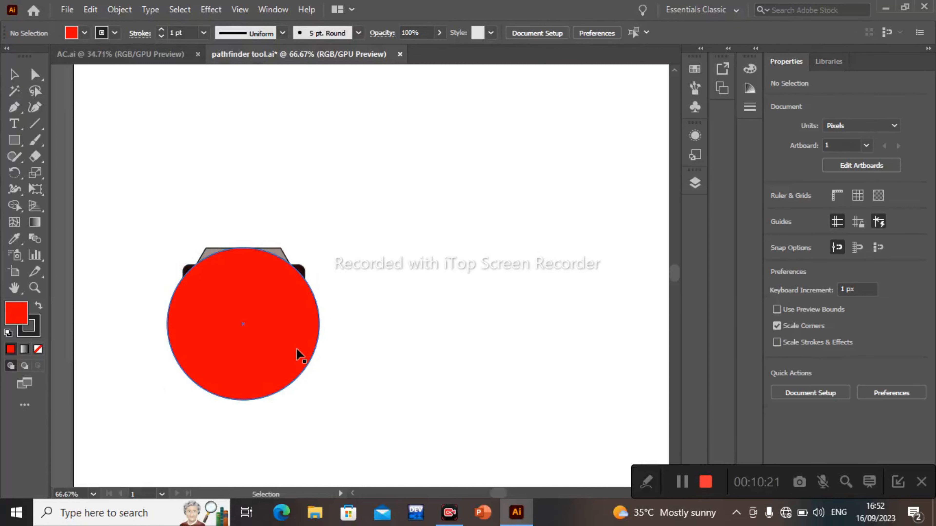
# - Spread the stack apart into a triangle, with the rectangle above the hexagon and the circle beside the hexagon
pyautogui.click(311, 365)
pyautogui.moveTo(281, 358); pyautogui.dragTo(552, 329)
pyautogui.moveTo(276, 339); pyautogui.dragTo(405, 167)
pyautogui.moveTo(249, 319); pyautogui.dragTo(262, 302)
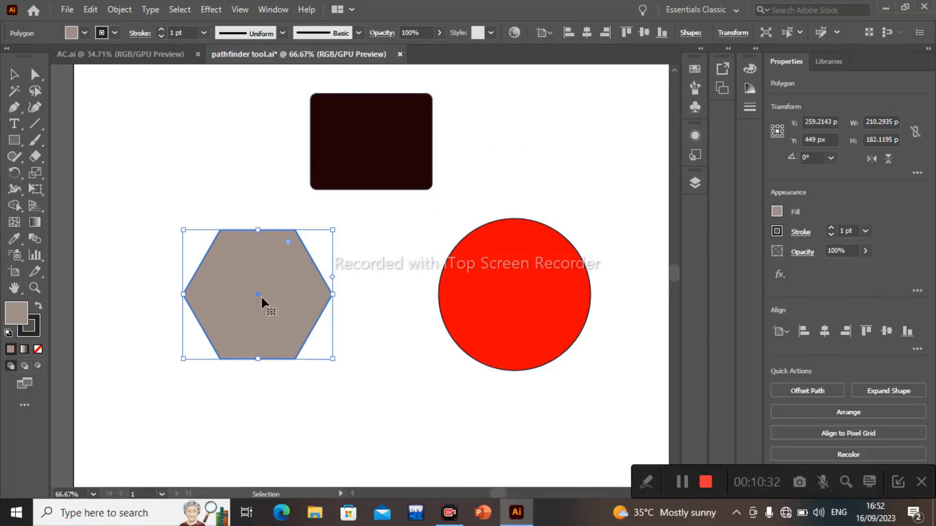
pyautogui.click(514, 141)
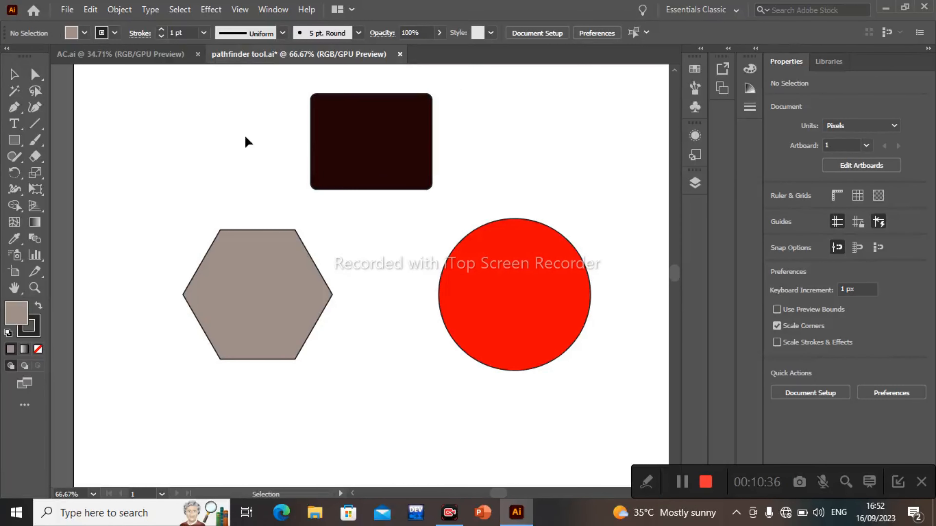
# - Try to make the rectangle the key object of the three selected shapes
pyautogui.moveTo(175, 133)
pyautogui.mouseDown()
pyautogui.moveTo(621, 377)
pyautogui.moveTo(570, 413)
pyautogui.mouseUp()
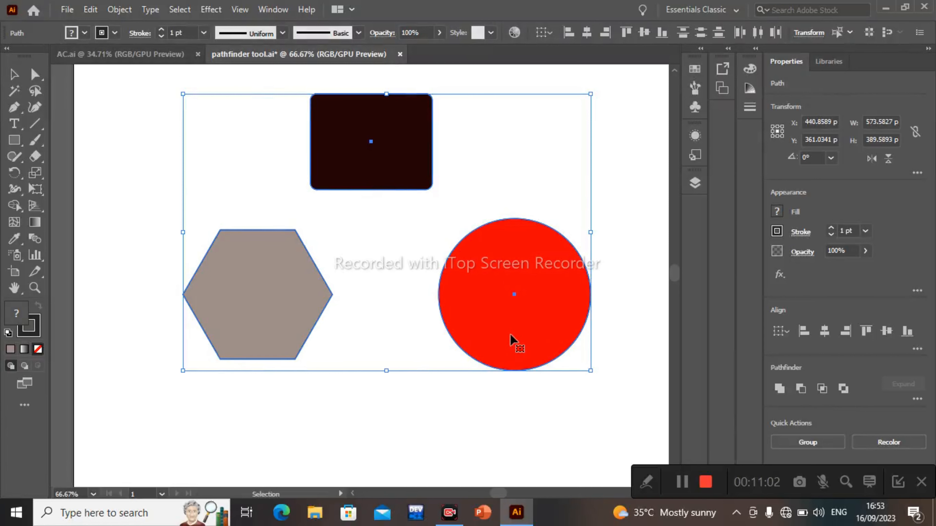
pyautogui.click(388, 190)
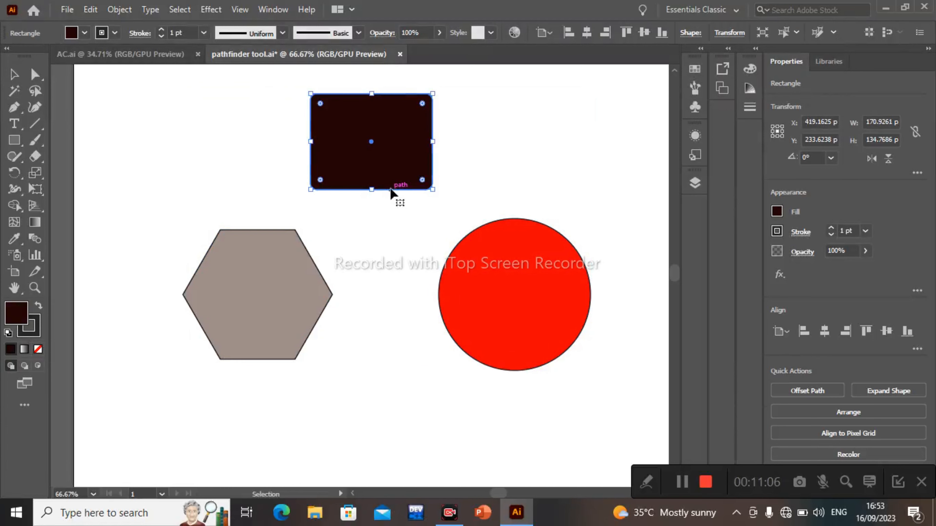
pyautogui.moveTo(242, 137); pyautogui.dragTo(535, 401)
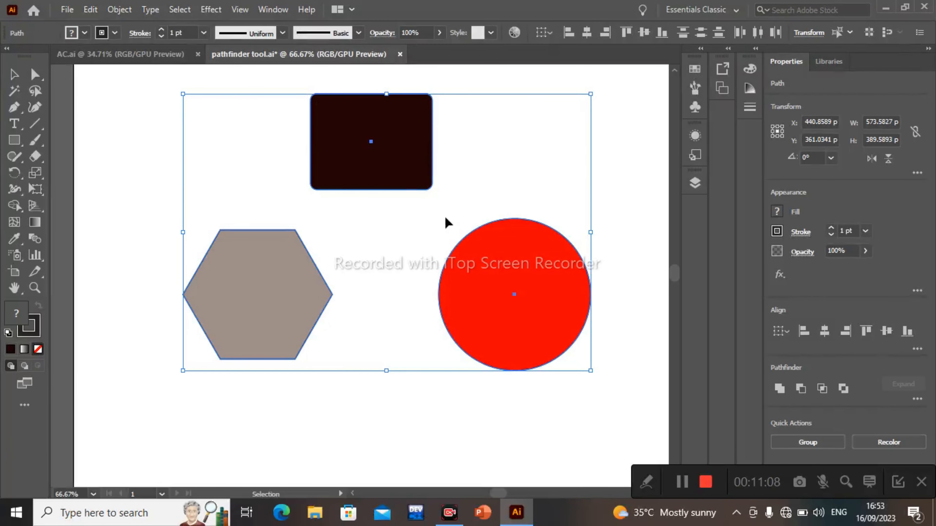
pyautogui.doubleClick(420, 193)
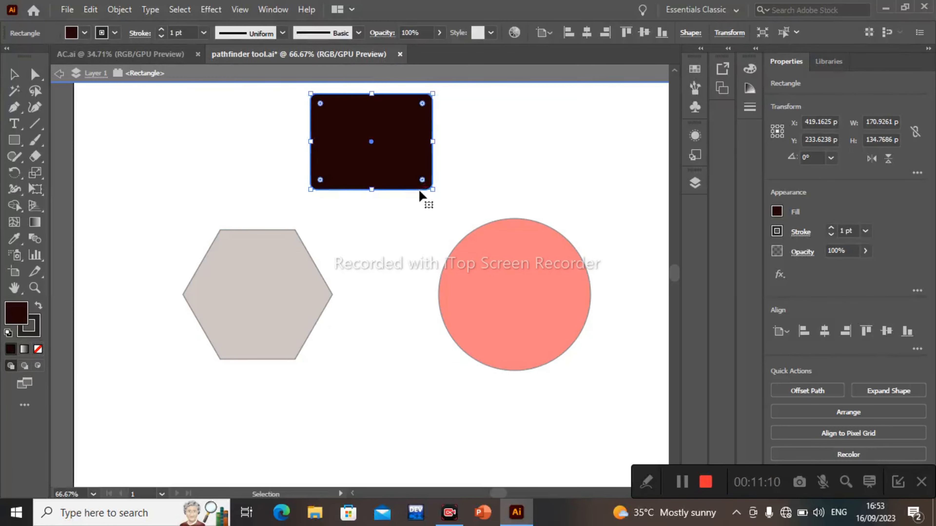
pyautogui.click(210, 162)
pyautogui.hscroll(3, 664, 479)
pyautogui.doubleClick(610, 264)
pyautogui.click(610, 263)
# - Select all three shapes and align them to the left edge of the rectangle as the key object
pyautogui.click(33, 111)
pyautogui.click(14, 74)
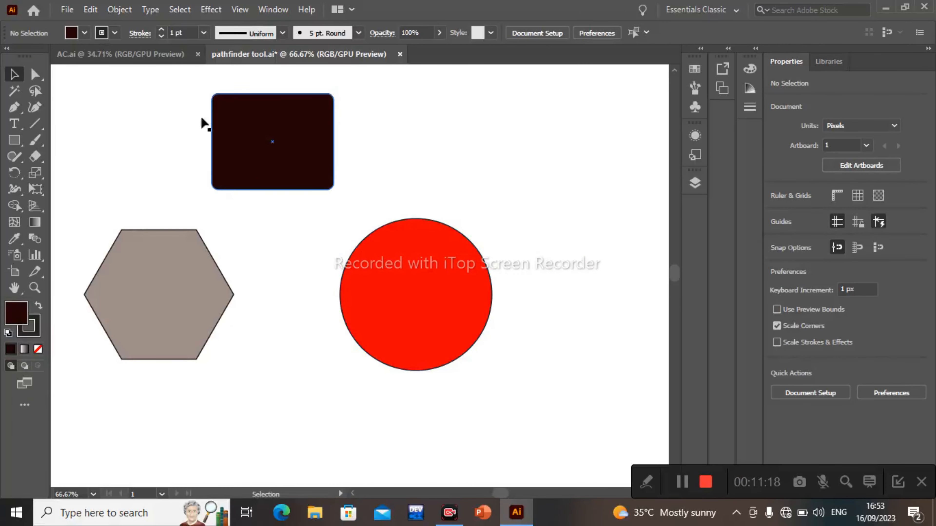
pyautogui.moveTo(119, 158); pyautogui.dragTo(465, 382)
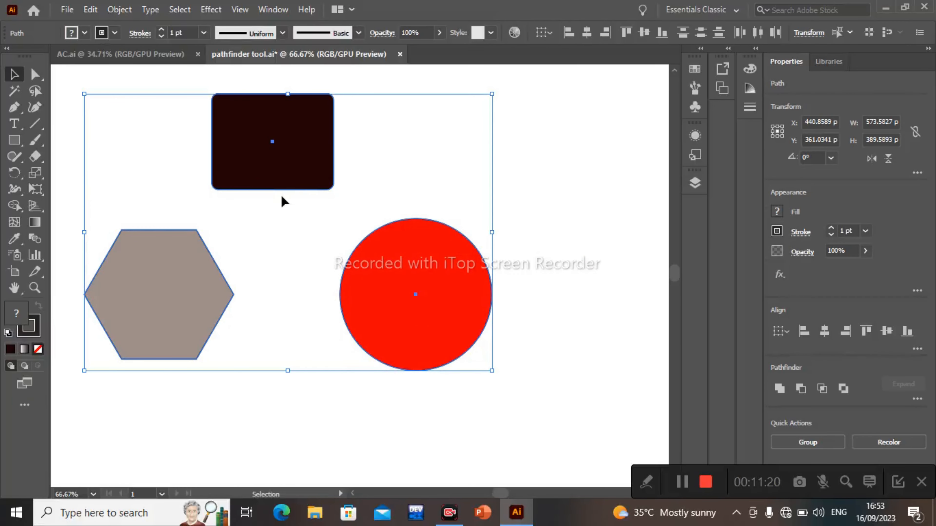
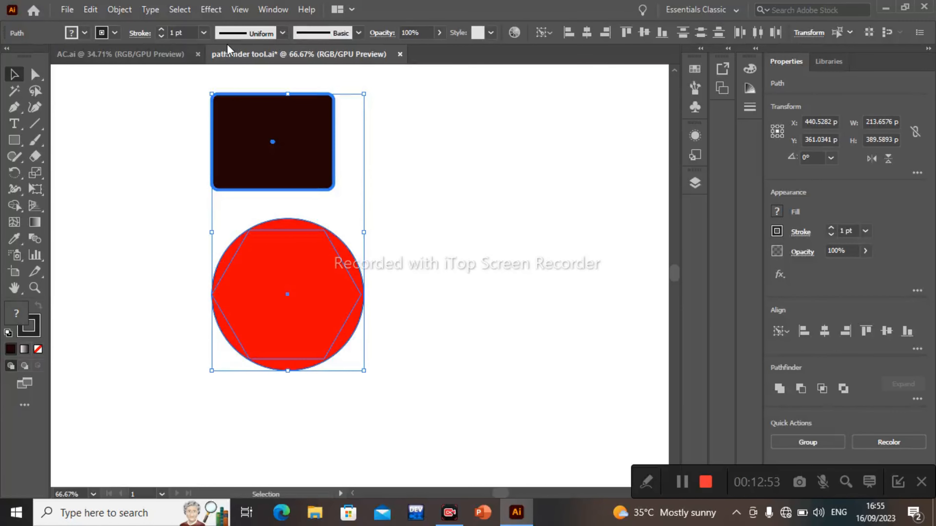
# - Delete the rectangle, circle and hexagon from the artboard
pyautogui.moveTo(148, 99); pyautogui.dragTo(332, 318)
pyautogui.press('Delete')
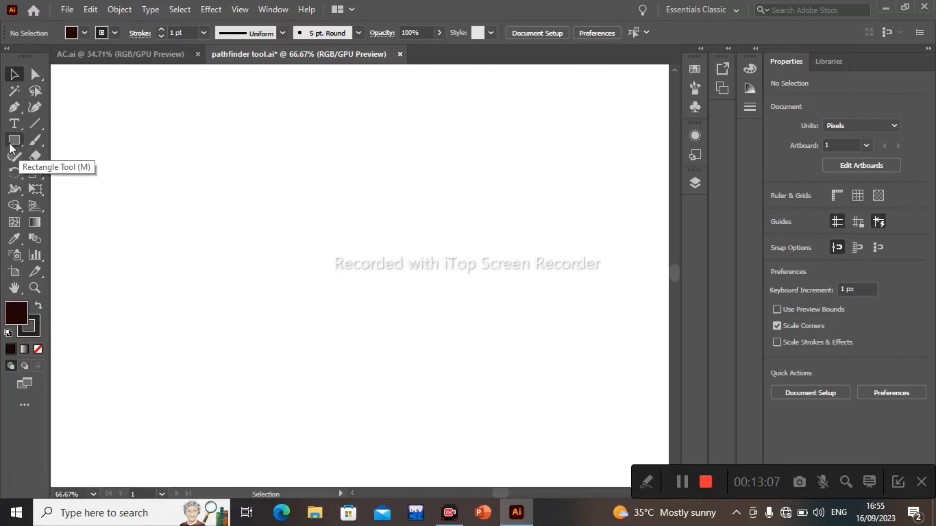
# - Draw an open C-shaped curve about 129 px wide and 198 px tall with the Pen tool and give it no fill
pyautogui.click(13, 107)
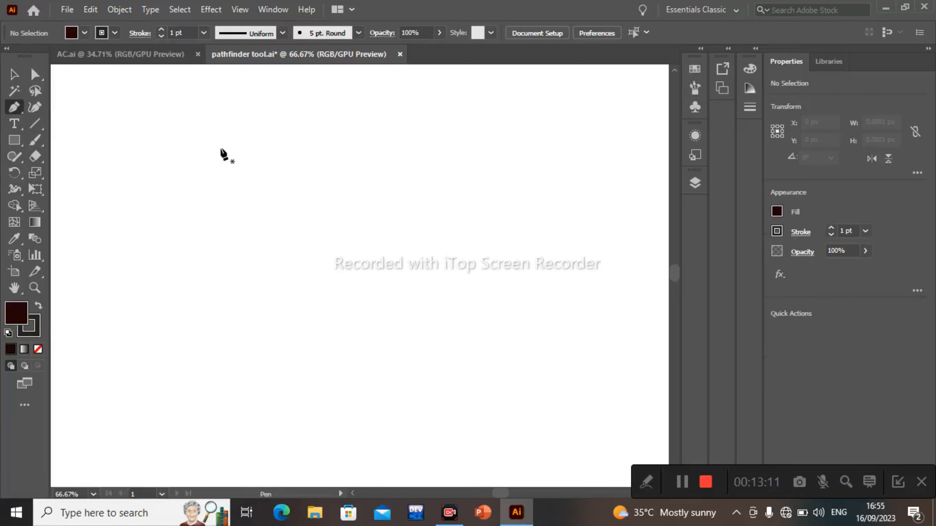
pyautogui.click(318, 183)
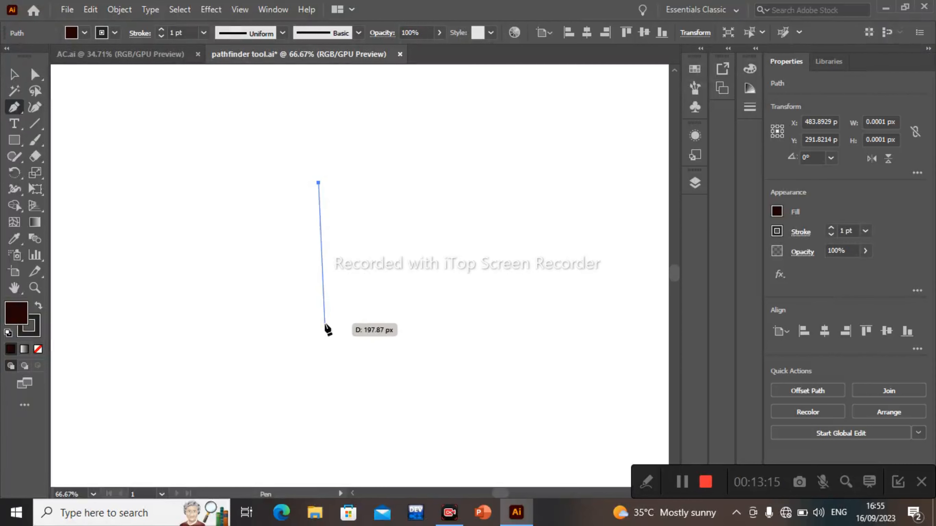
pyautogui.moveTo(319, 324); pyautogui.dragTo(525, 407)
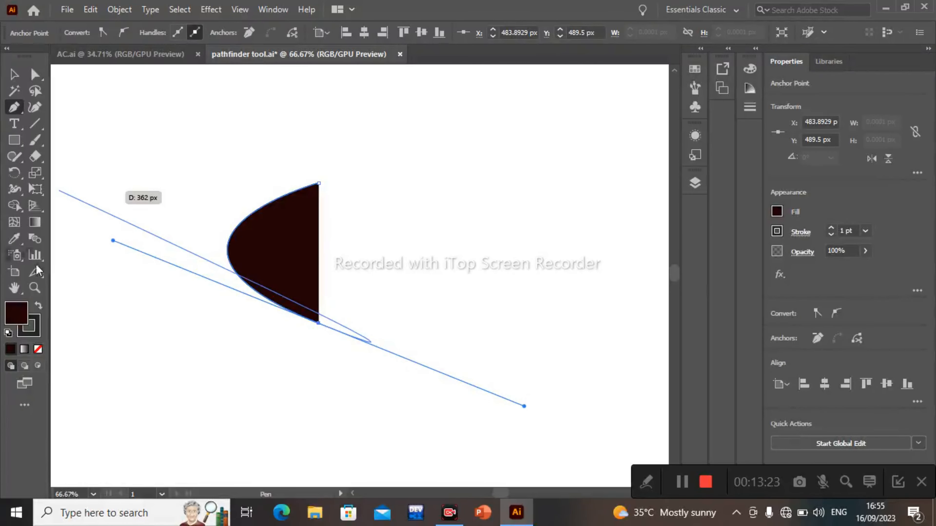
pyautogui.click(38, 350)
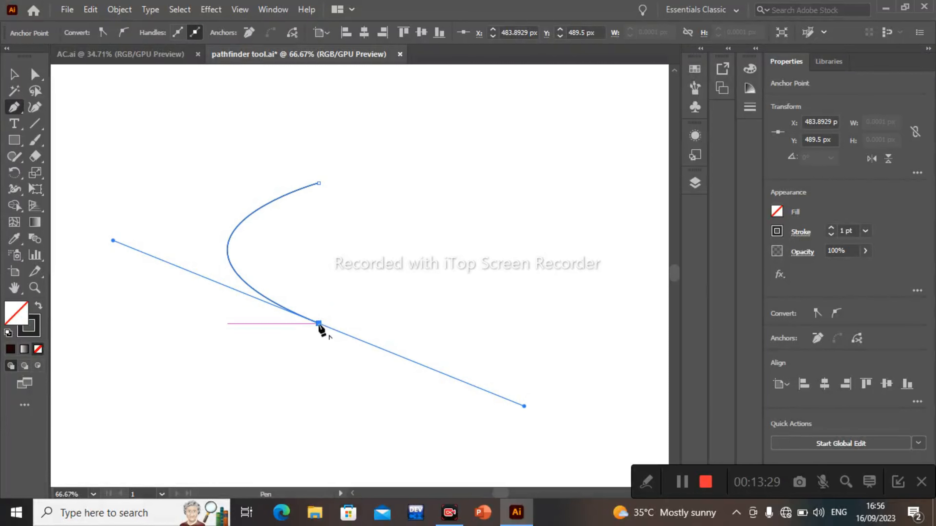
pyautogui.moveTo(319, 324)
pyautogui.mouseDown()
pyautogui.moveTo(588, 461)
pyautogui.moveTo(328, 311)
pyautogui.mouseUp()
pyautogui.click(15, 75)
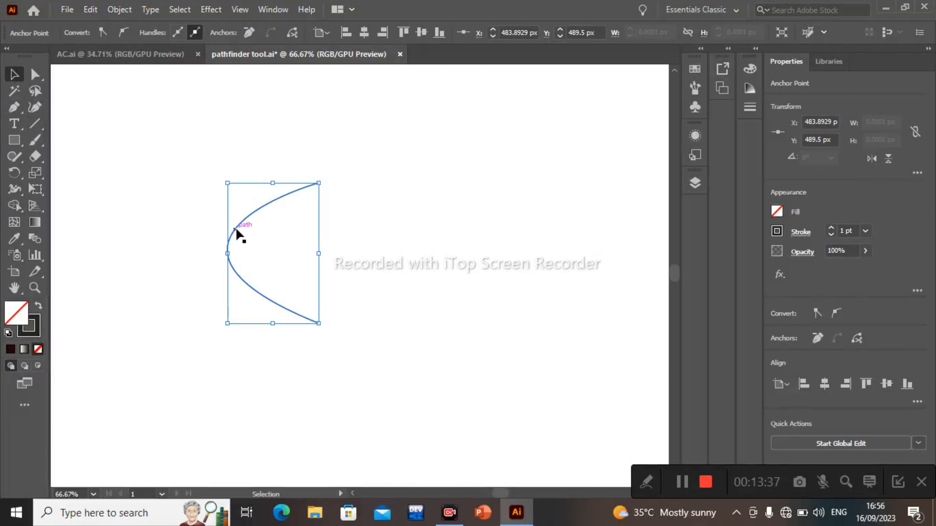
# - Copy the curve about 21 px to the right and repeat the copy until there are eight evenly spaced curves
pyautogui.moveTo(236, 229)
pyautogui.mouseDown()
pyautogui.moveTo(334, 236)
pyautogui.moveTo(252, 229)
pyautogui.mouseUp()
pyautogui.press('a')
pyautogui.hotkey('ctrl', 'd')
pyautogui.hotkey('ctrl', 'd')
pyautogui.hotkey('ctrl', 'd')
pyautogui.hotkey('ctrl', 'd')
pyautogui.hotkey('ctrl', 'd')
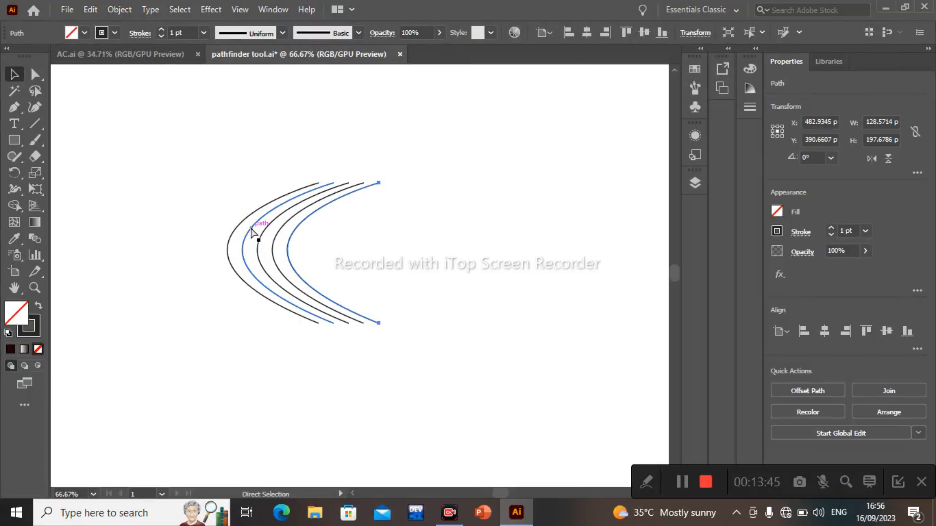
pyautogui.hotkey('ctrl', 'd')
pyautogui.press('v')
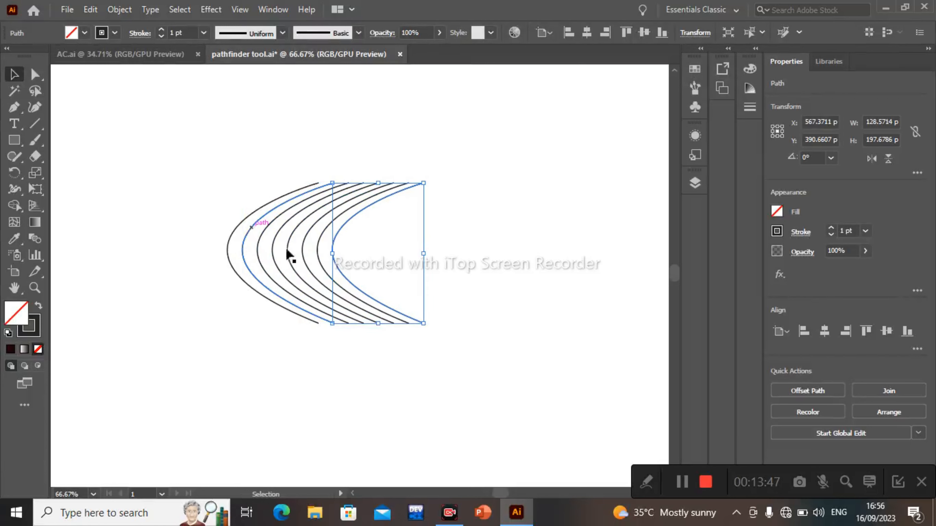
# - Set the stroke weight of all eight curves to 6 pt
pyautogui.click(529, 262)
pyautogui.moveTo(180, 186); pyautogui.dragTo(456, 323)
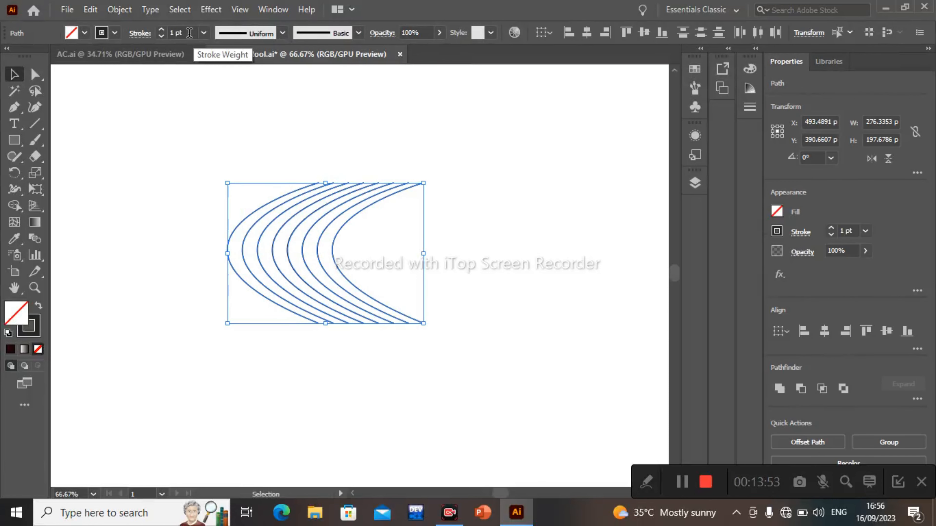
pyautogui.click(161, 29)
pyautogui.click(161, 29)
pyautogui.click(161, 29)
pyautogui.click(162, 29)
pyautogui.click(161, 30)
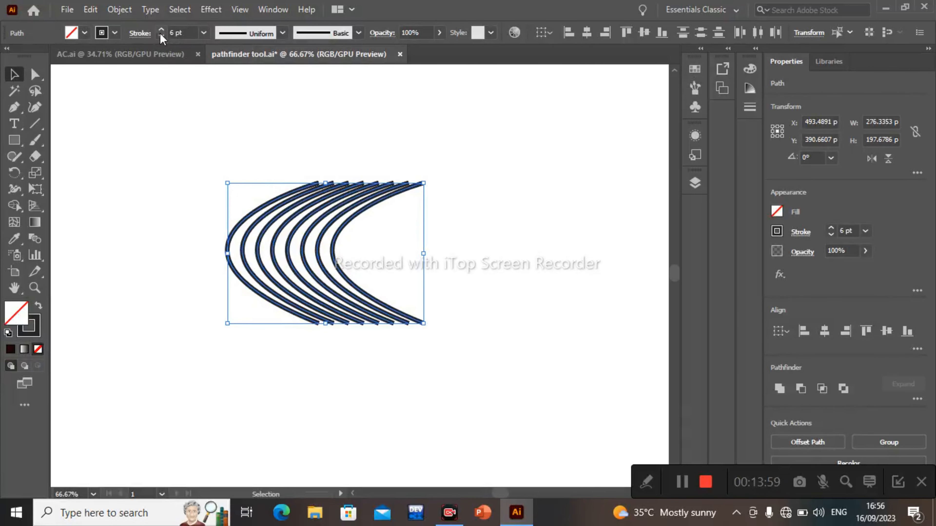
pyautogui.click(550, 277)
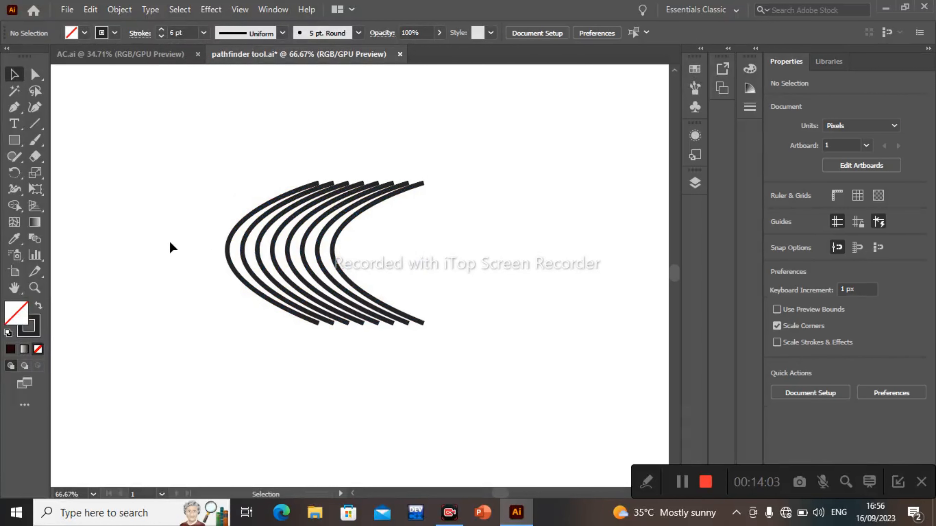
# - View the variable width profiles available for the eight curves and enlarge the whole set to about 316 by 227 px
pyautogui.moveTo(171, 247); pyautogui.dragTo(411, 293)
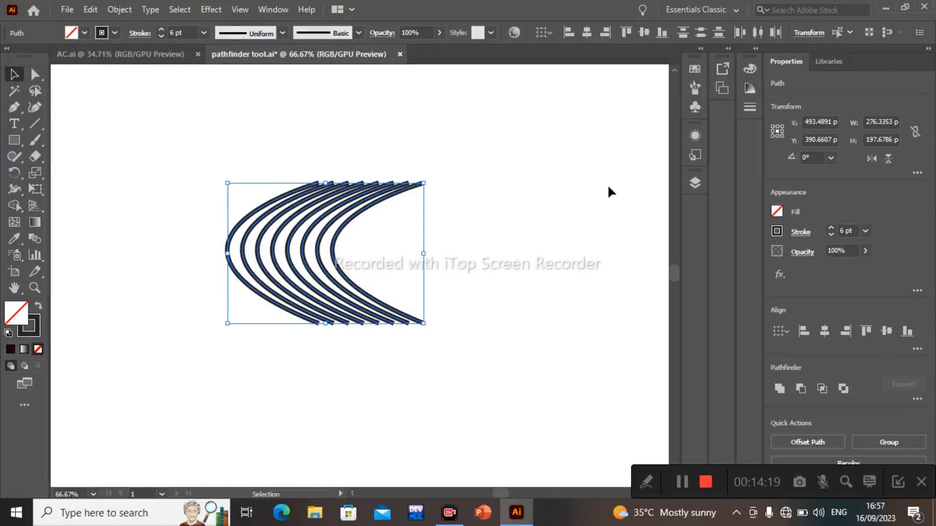
pyautogui.click(283, 34)
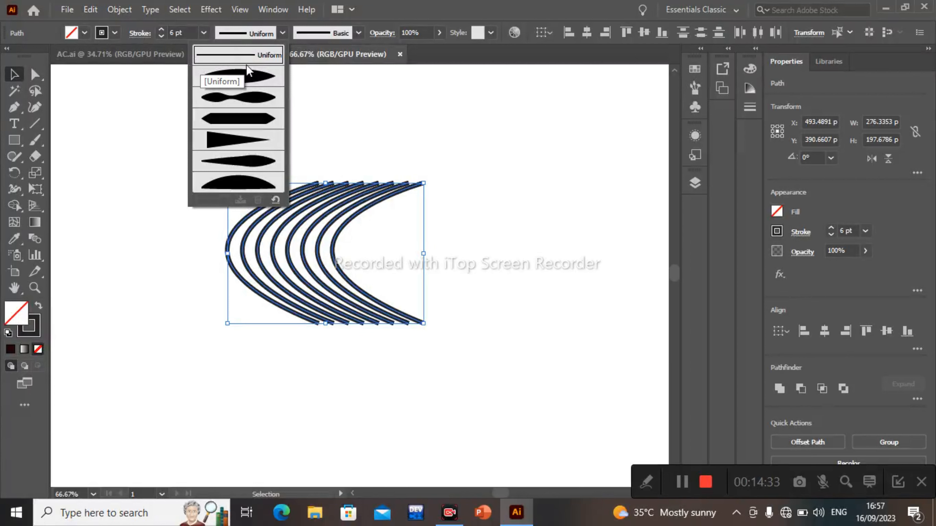
pyautogui.click(228, 67)
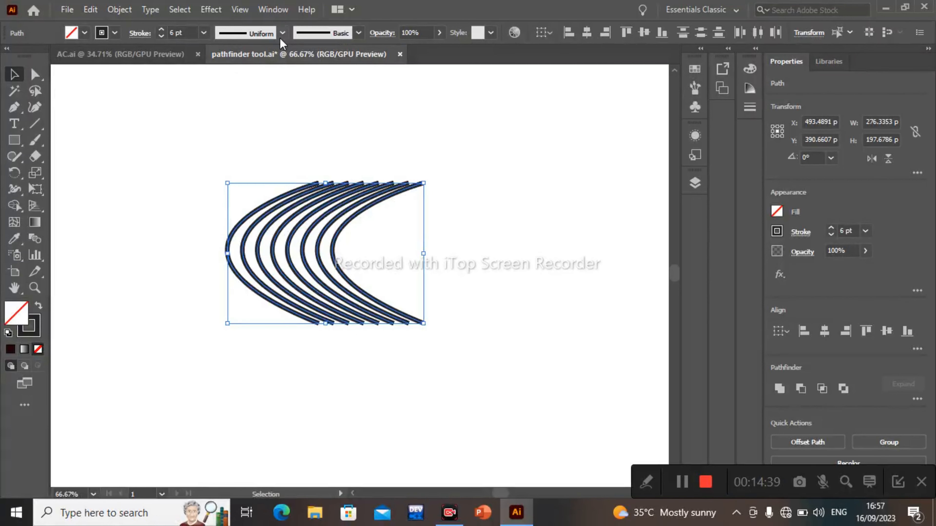
pyautogui.click(282, 36)
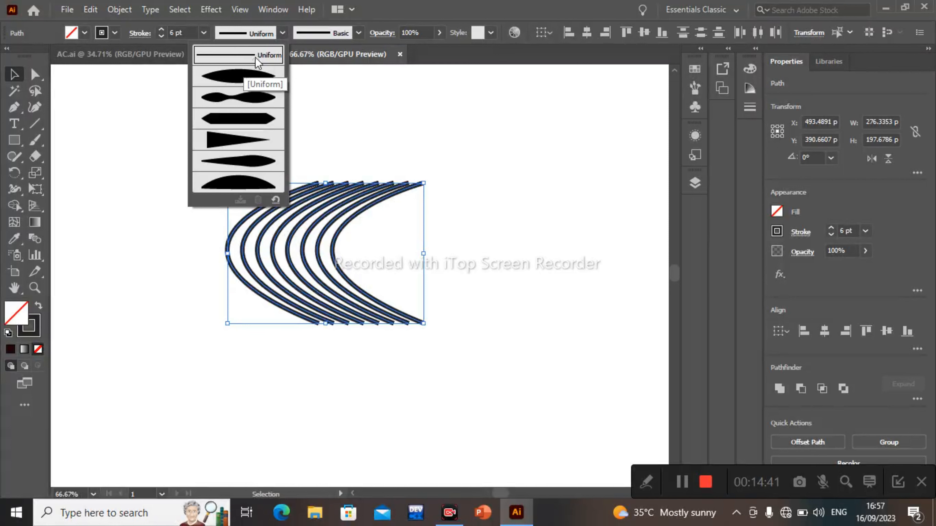
pyautogui.click(441, 358)
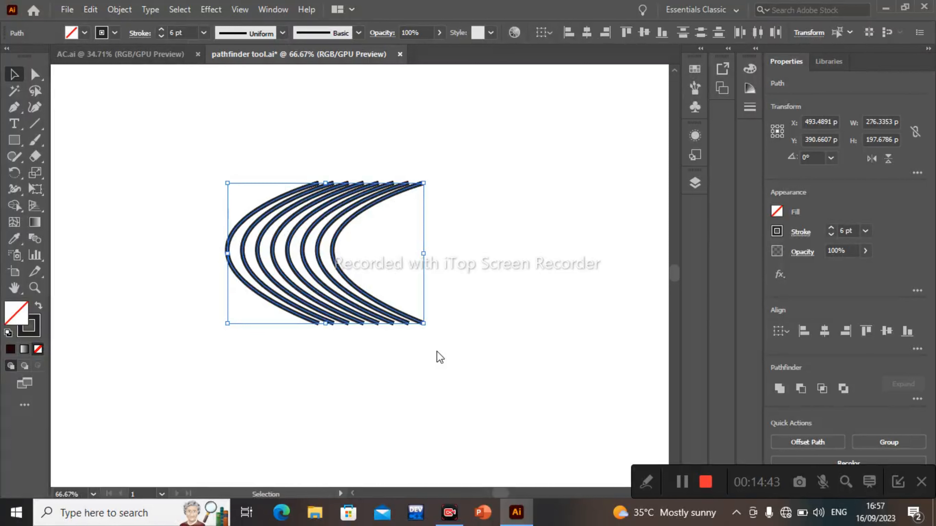
pyautogui.moveTo(424, 323); pyautogui.dragTo(452, 344)
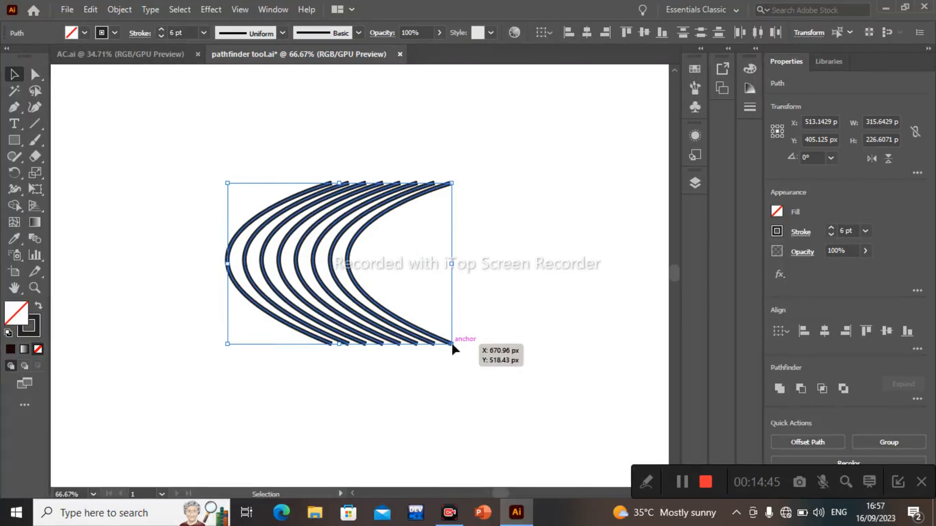
pyautogui.click(466, 368)
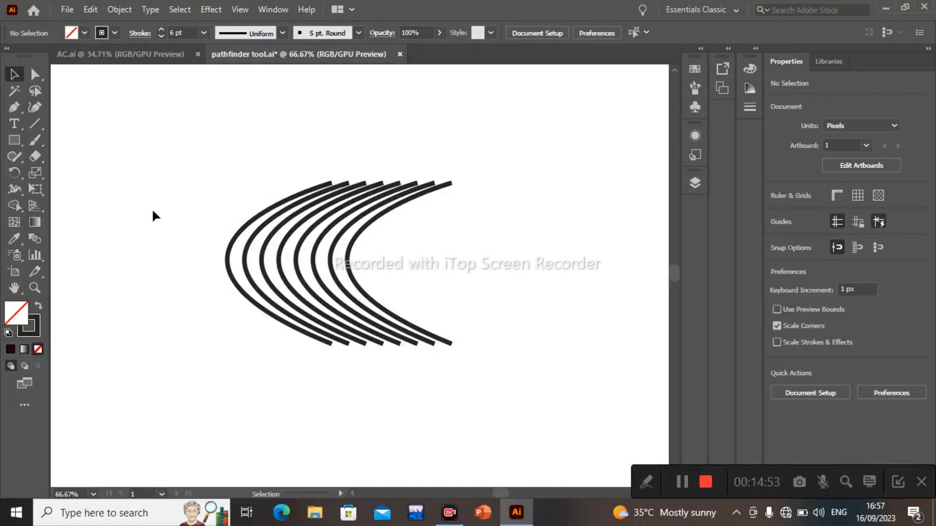
# - Try the elliptical width profile, tapered at both ends, on all eight curves
pyautogui.moveTo(114, 201); pyautogui.dragTo(533, 318)
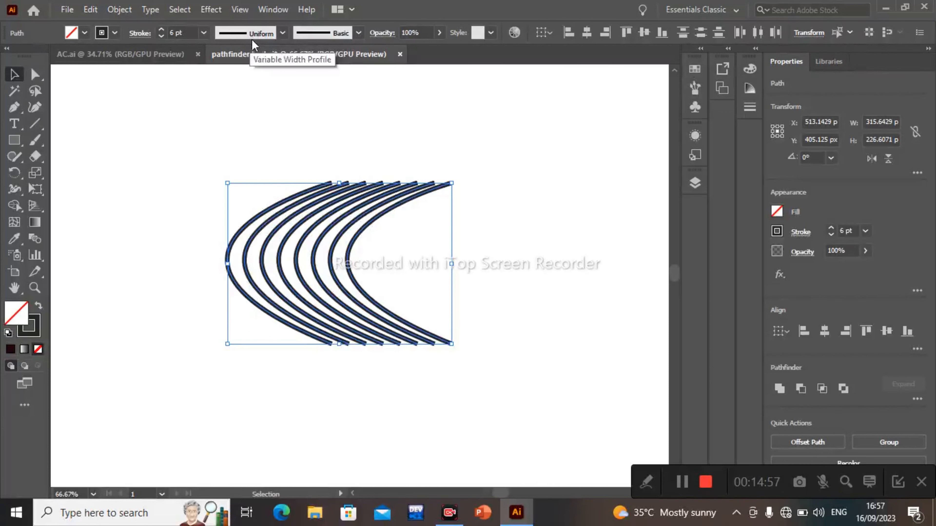
pyautogui.click(283, 34)
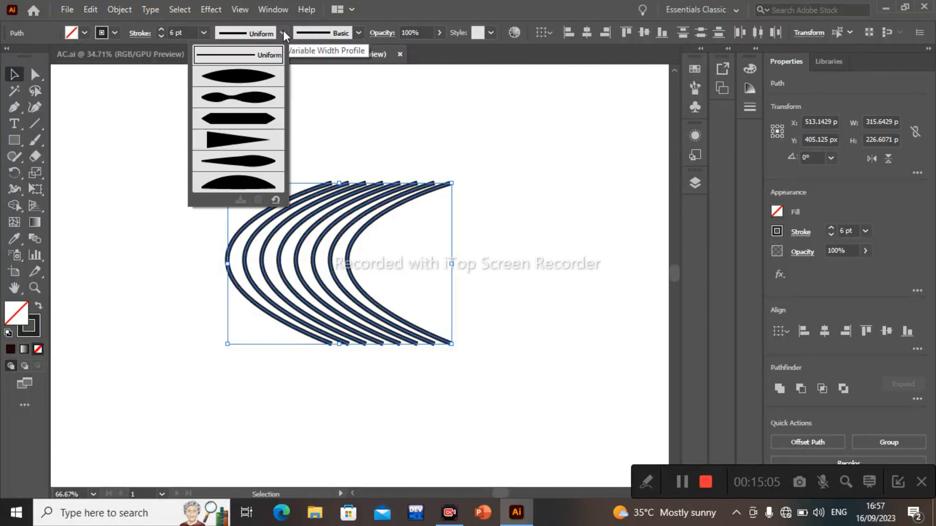
pyautogui.click(232, 79)
pyautogui.click(537, 275)
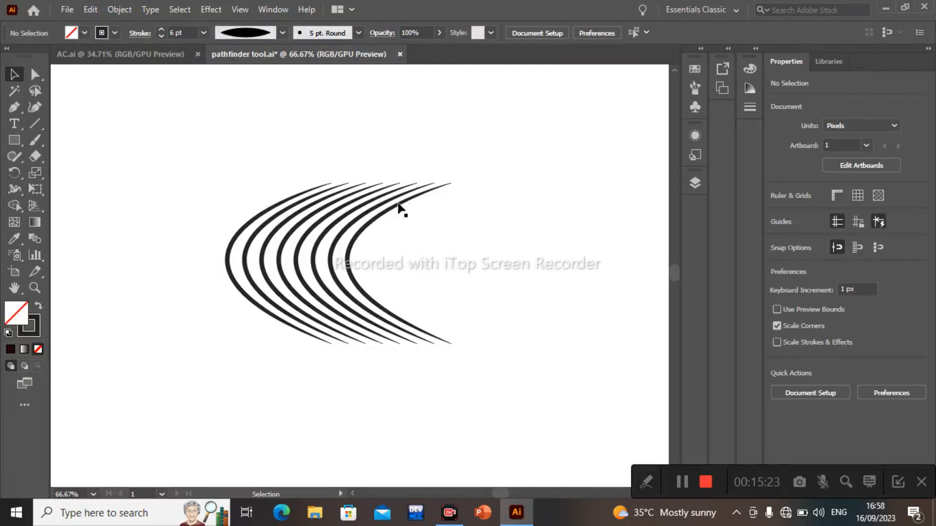
pyautogui.moveTo(186, 207); pyautogui.dragTo(502, 359)
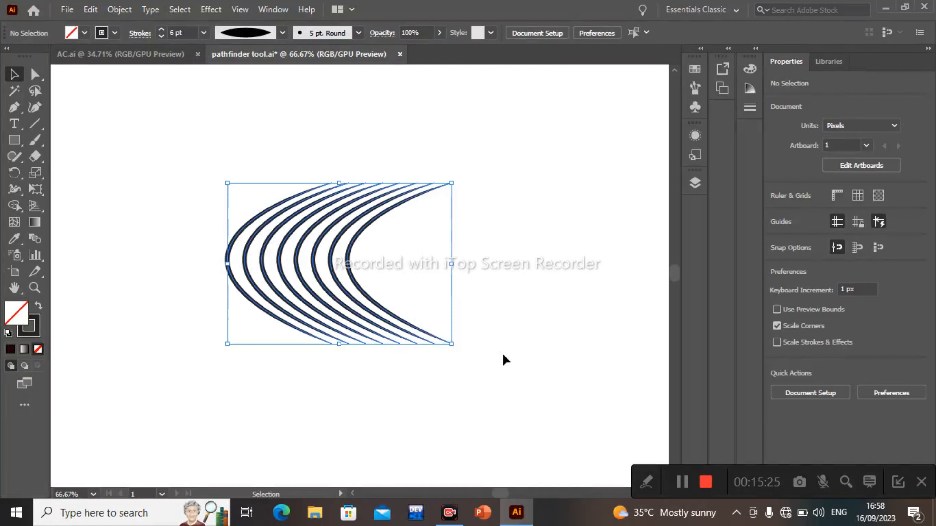
pyautogui.hotkey('ctrl', 'z')
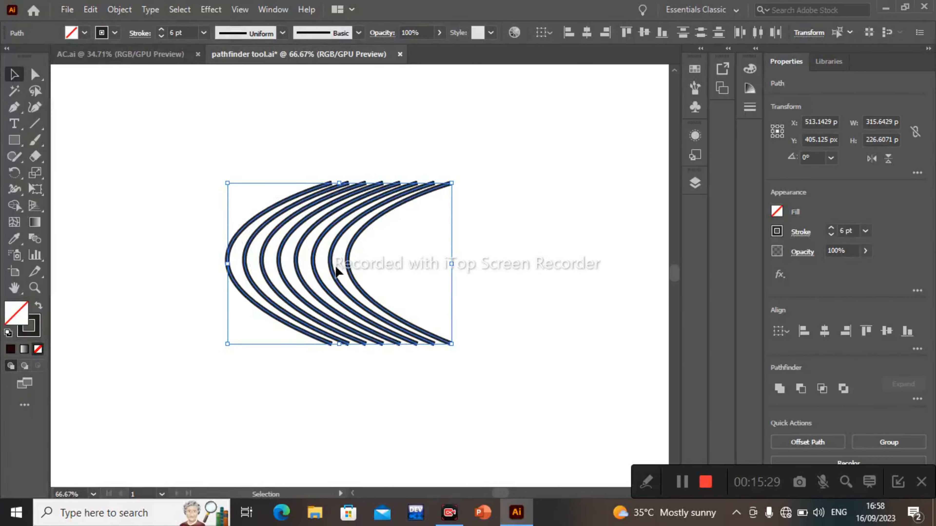
# - Place a copy of all eight curves about 295 px to the right of the originals at the same height
pyautogui.moveTo(336, 267); pyautogui.dragTo(549, 283)
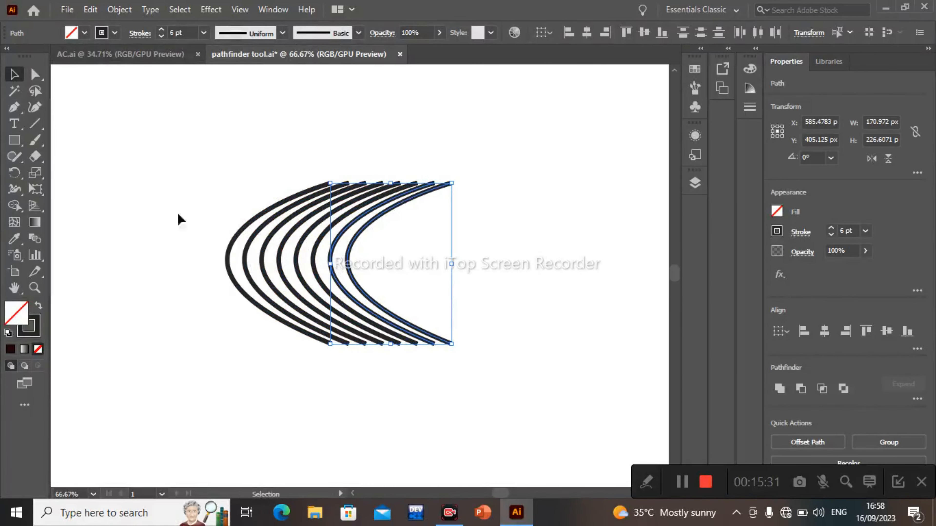
pyautogui.moveTo(159, 199); pyautogui.dragTo(397, 275)
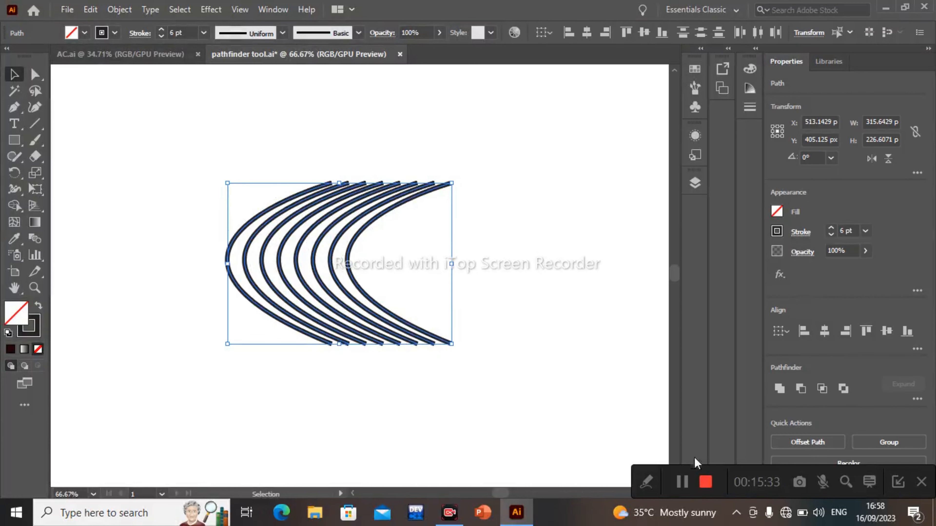
pyautogui.click(313, 292)
pyautogui.moveTo(185, 190); pyautogui.dragTo(385, 366)
pyautogui.keyDown('alt'); pyautogui.moveTo(352, 316); pyautogui.dragTo(561, 317); pyautogui.keyUp('alt')
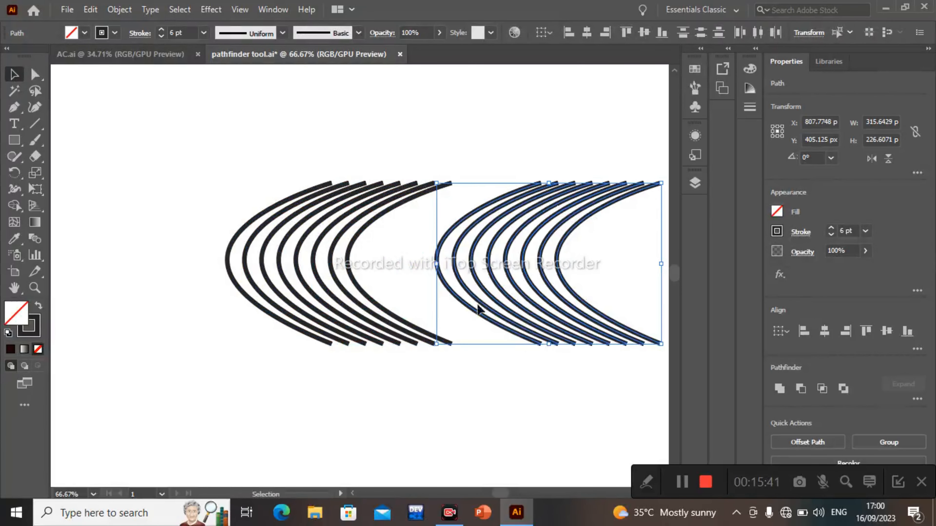
# - Group the original eight curves and keep the copied curves as a separate group
pyautogui.moveTo(195, 179); pyautogui.dragTo(384, 323)
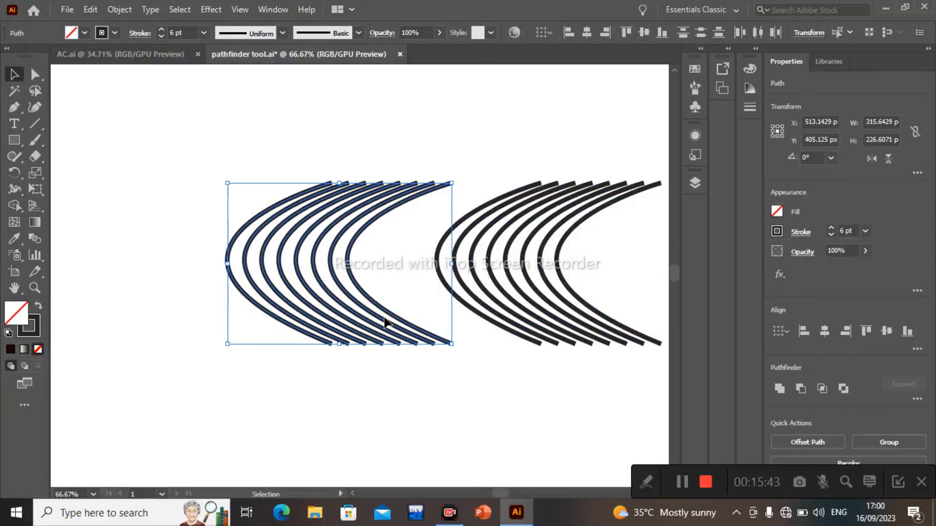
pyautogui.press('a')
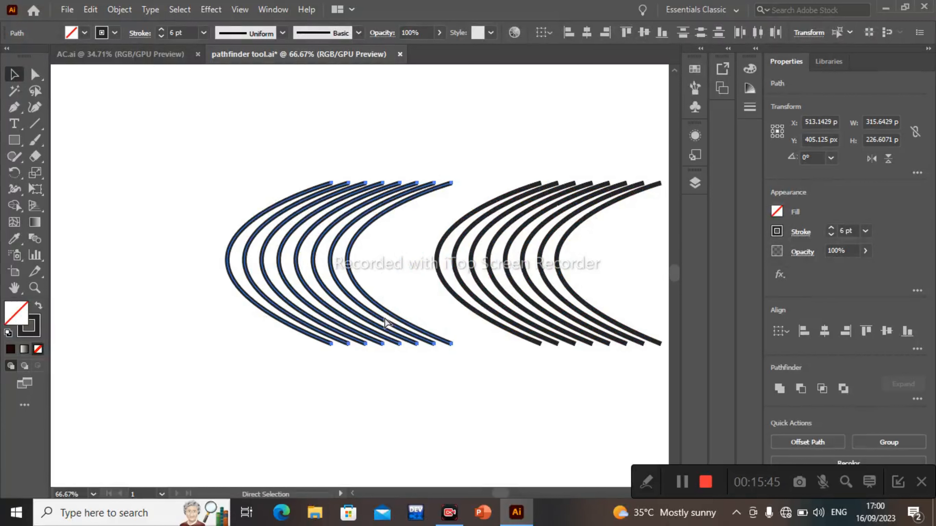
pyautogui.hotkey('ctrl', 'g')
pyautogui.press('v')
pyautogui.moveTo(500, 169); pyautogui.dragTo(647, 280)
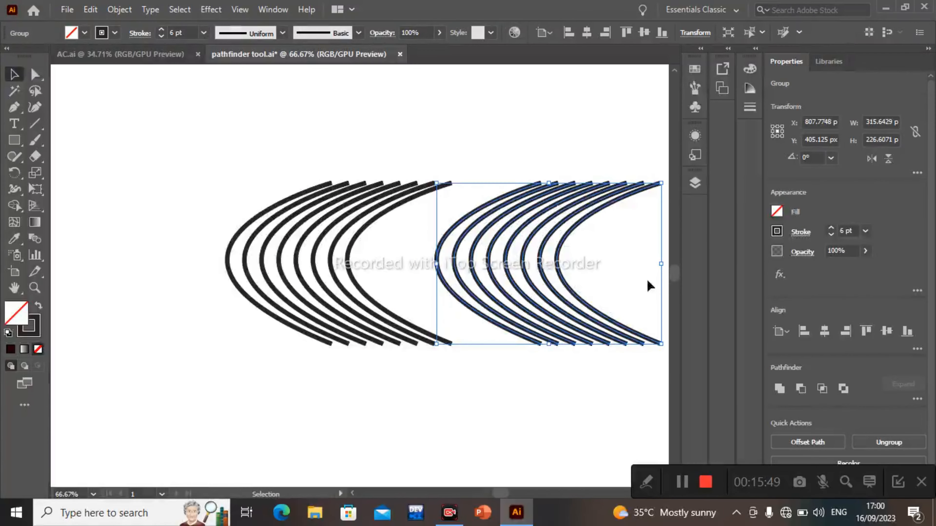
# - Move the original group up and to the left, and set the copied group directly beside it at the same height
pyautogui.moveTo(300, 233); pyautogui.dragTo(131, 136)
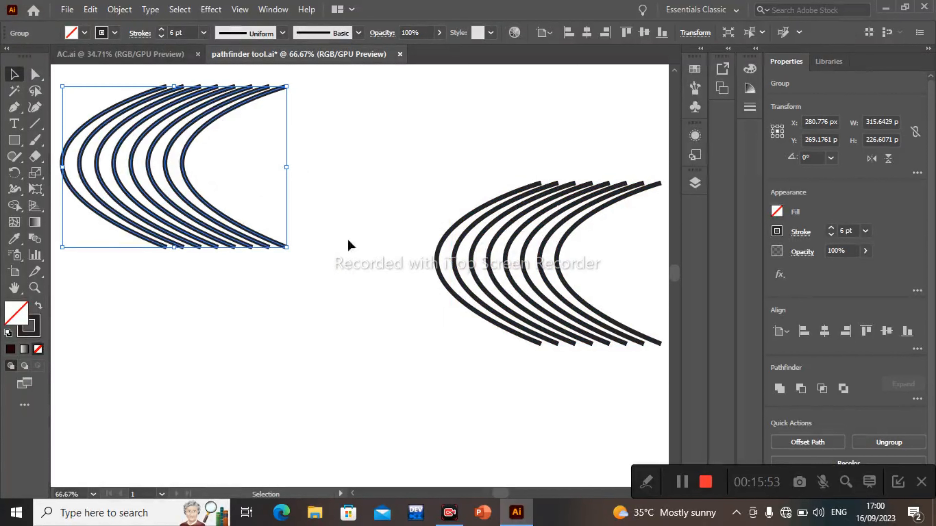
pyautogui.click(498, 282)
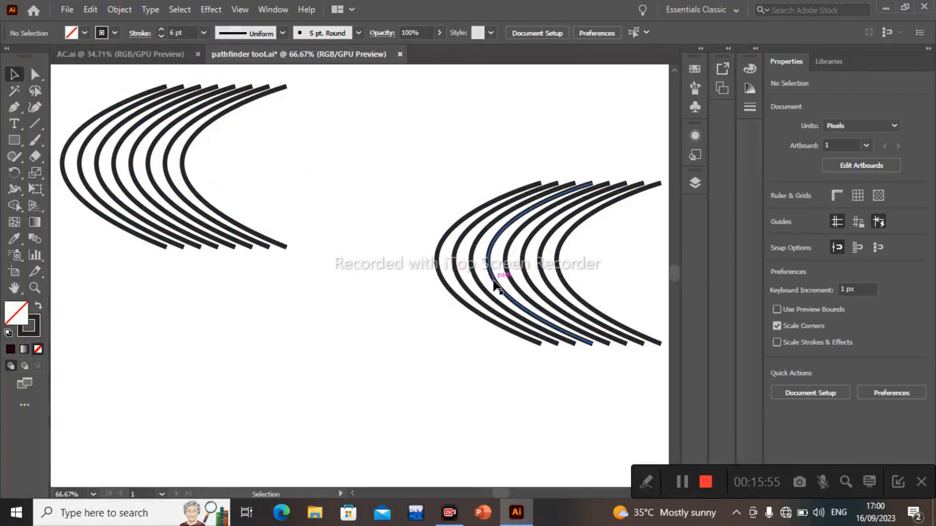
pyautogui.click(495, 285)
pyautogui.moveTo(495, 285); pyautogui.dragTo(348, 187)
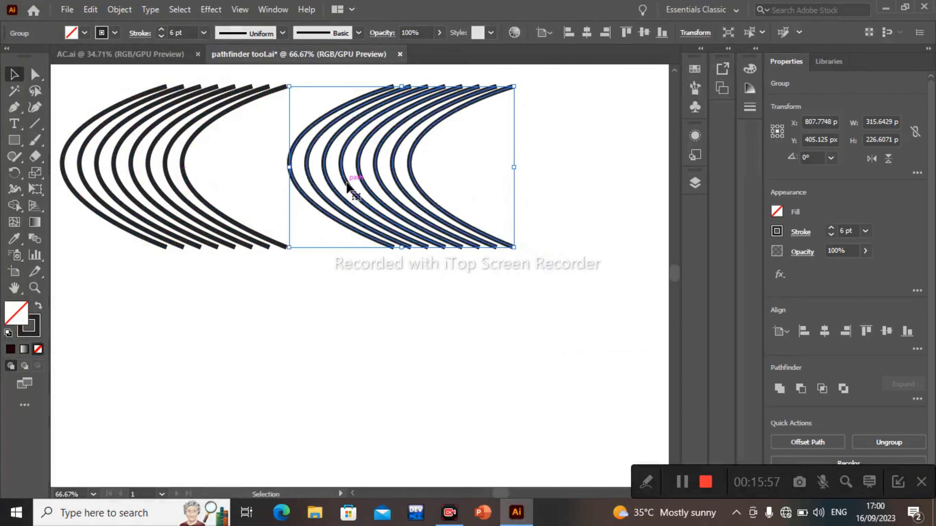
# - Apply the elliptical width profile, tapered at both ends, to the copied group of curves
pyautogui.click(283, 33)
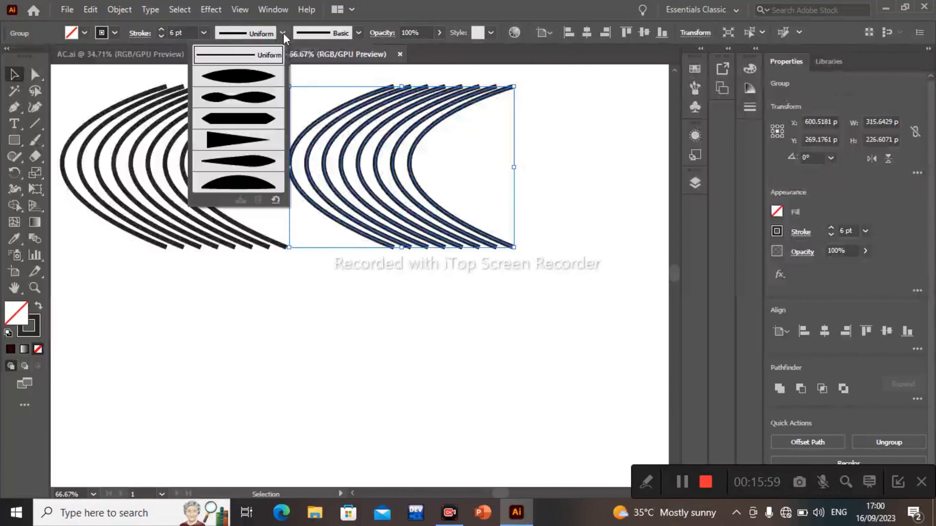
pyautogui.click(252, 76)
pyautogui.click(623, 288)
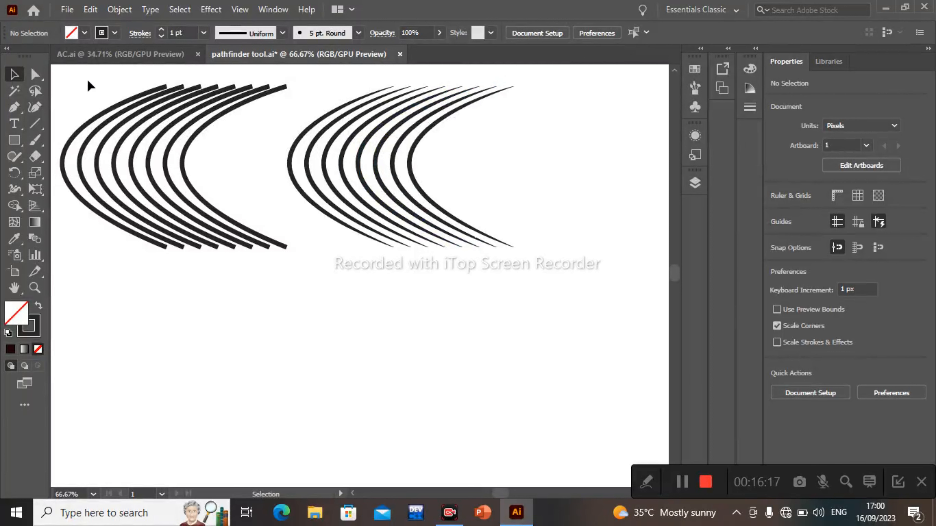
pyautogui.moveTo(88, 81); pyautogui.dragTo(234, 206)
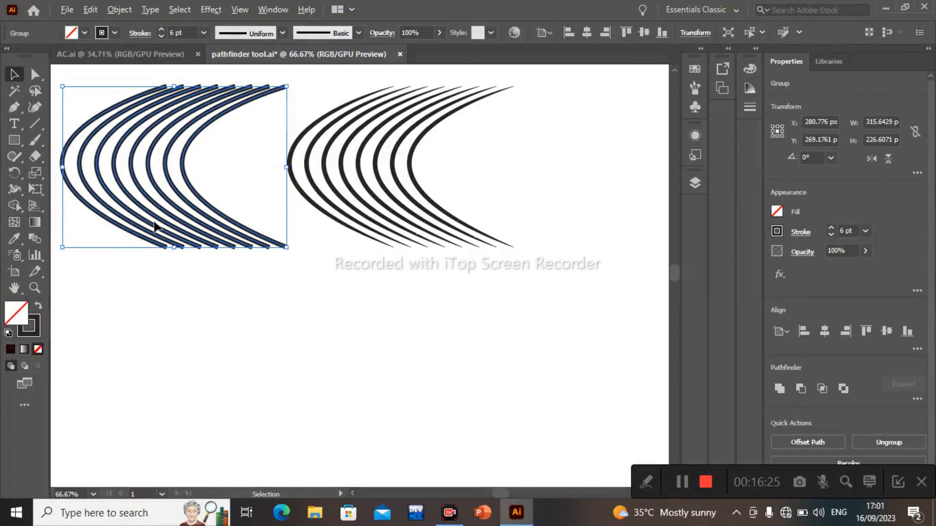
pyautogui.click(190, 225)
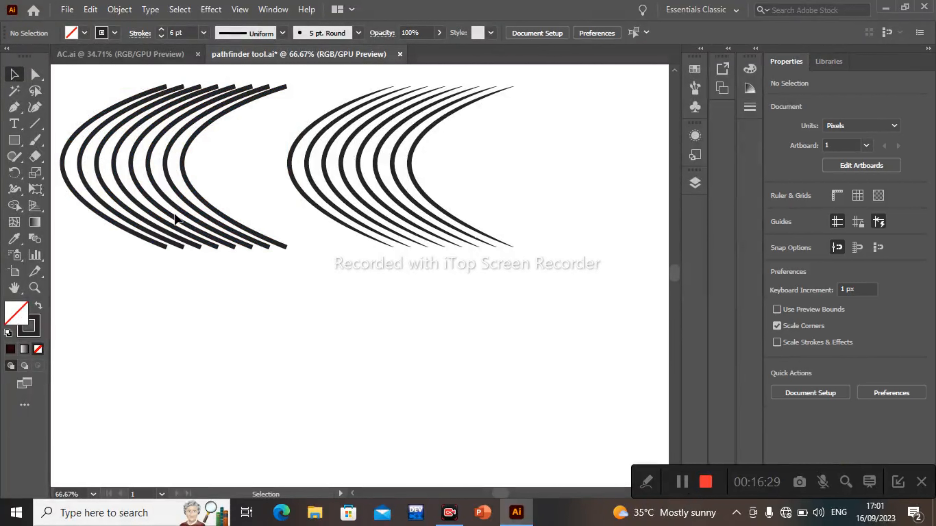
# - Place a copy of the uniform-stroke curve group below the original, centred at about X 305 px, Y 547 px
pyautogui.click(262, 230)
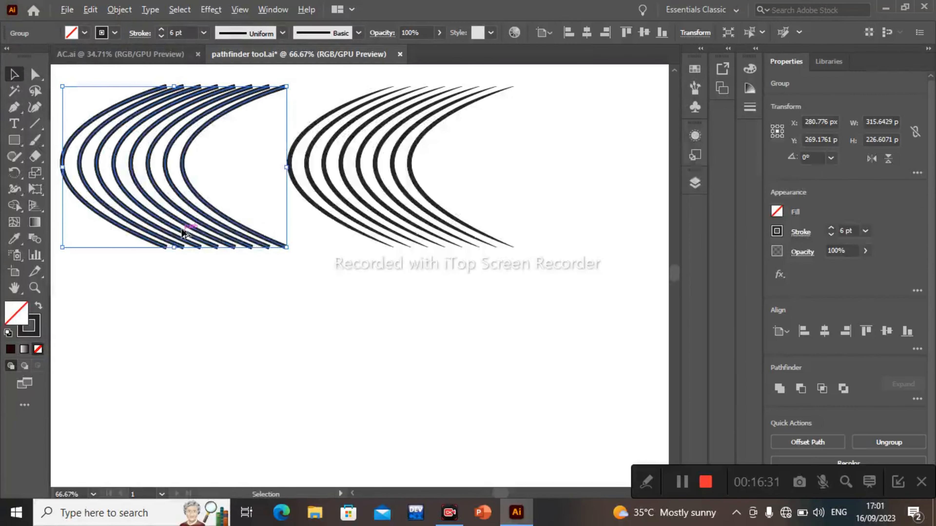
pyautogui.moveTo(183, 233); pyautogui.dragTo(199, 437)
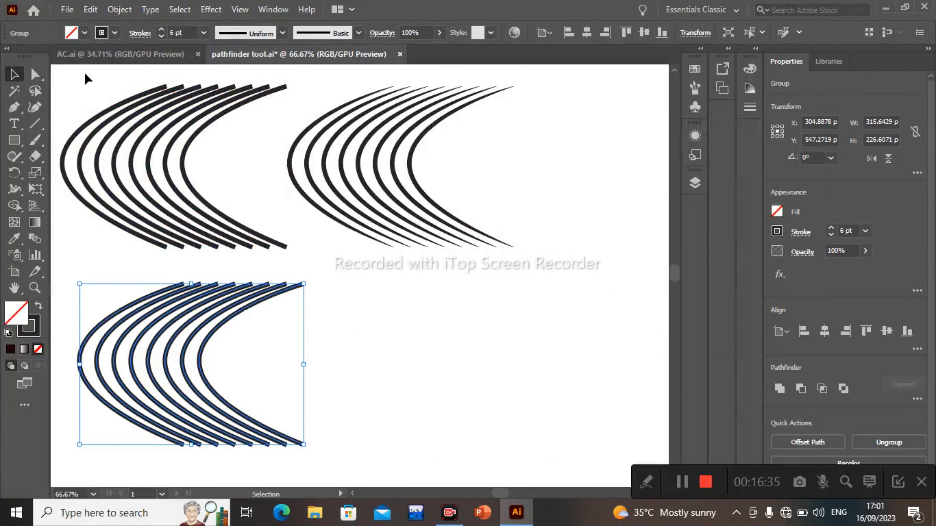
# - Try scaling all three curve groups down together to about 298 by 237 px, and undo the scaling
pyautogui.moveTo(86, 77); pyautogui.dragTo(427, 389)
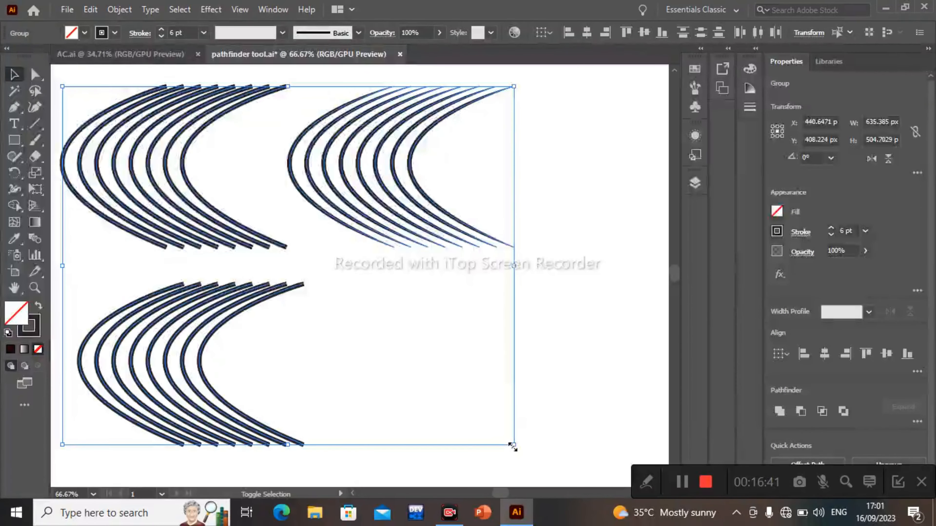
pyautogui.moveTo(512, 447); pyautogui.dragTo(396, 355)
pyautogui.click(504, 318)
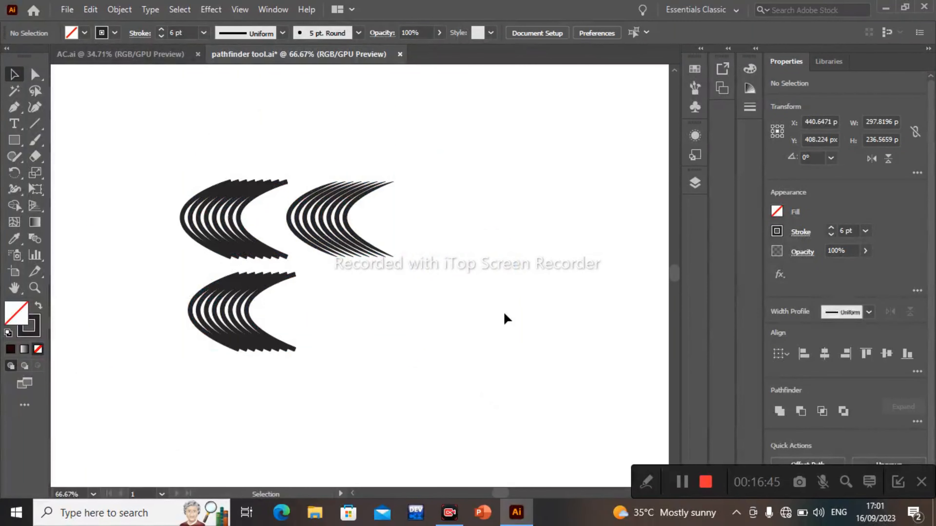
pyautogui.moveTo(147, 153); pyautogui.dragTo(449, 412)
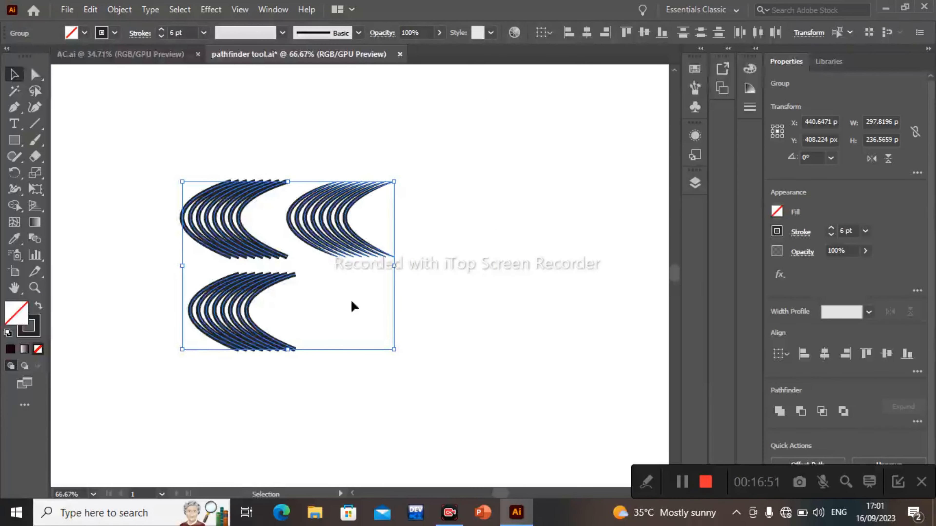
pyautogui.hotkey('ctrl', 'z')
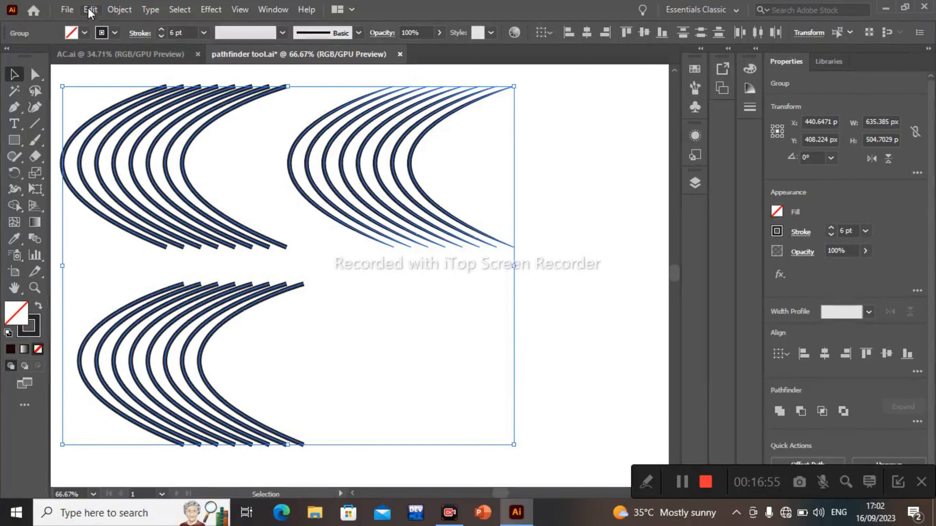
# - Expand the appearance of the three selected curve groups and deselect them
pyautogui.click(116, 11)
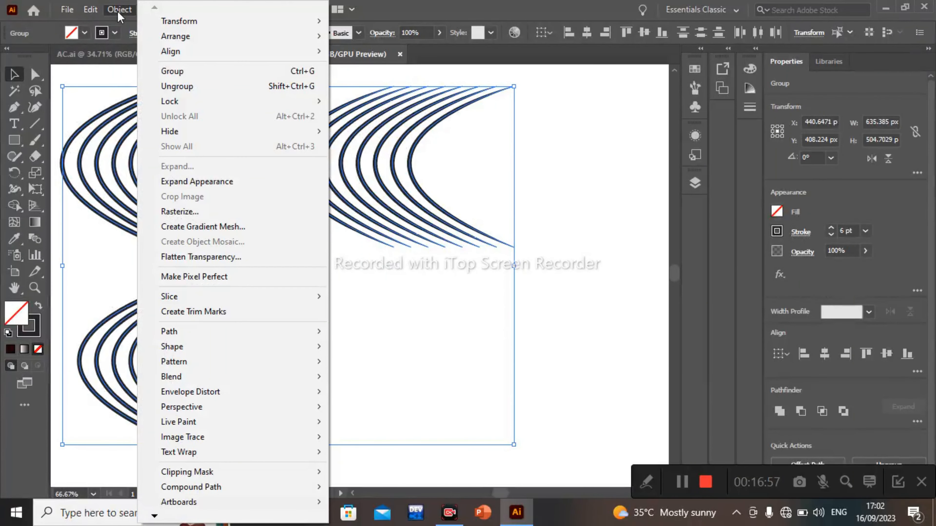
pyautogui.click(218, 181)
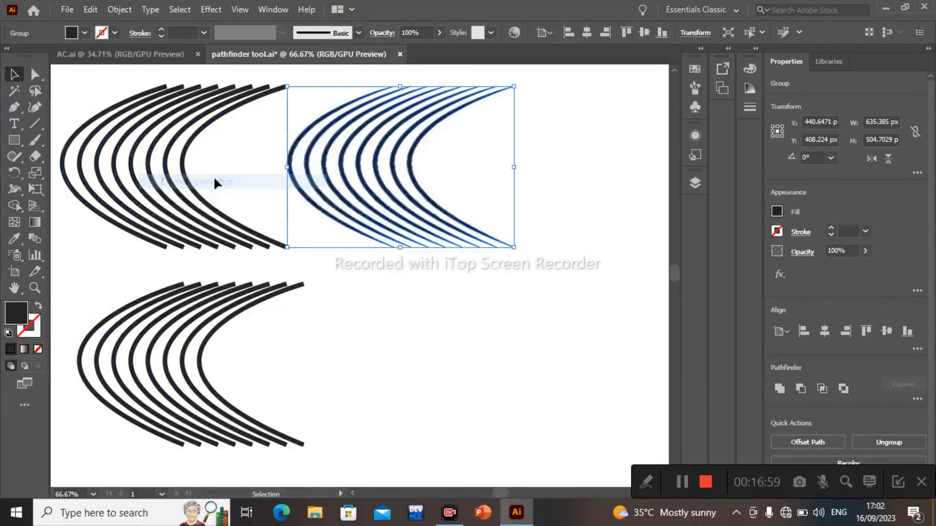
pyautogui.click(495, 336)
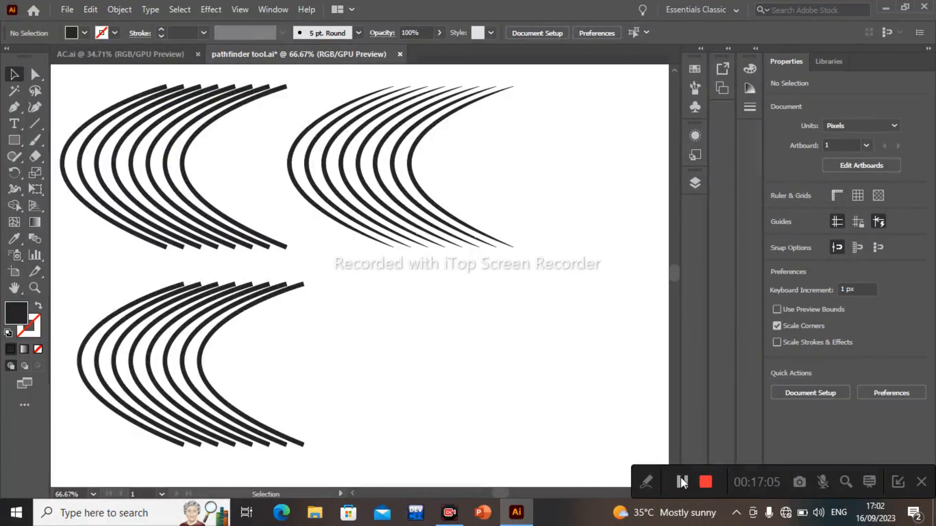
# - Apply the width profile with two bulges and a narrow middle to the lower group of curves
pyautogui.click(681, 483)
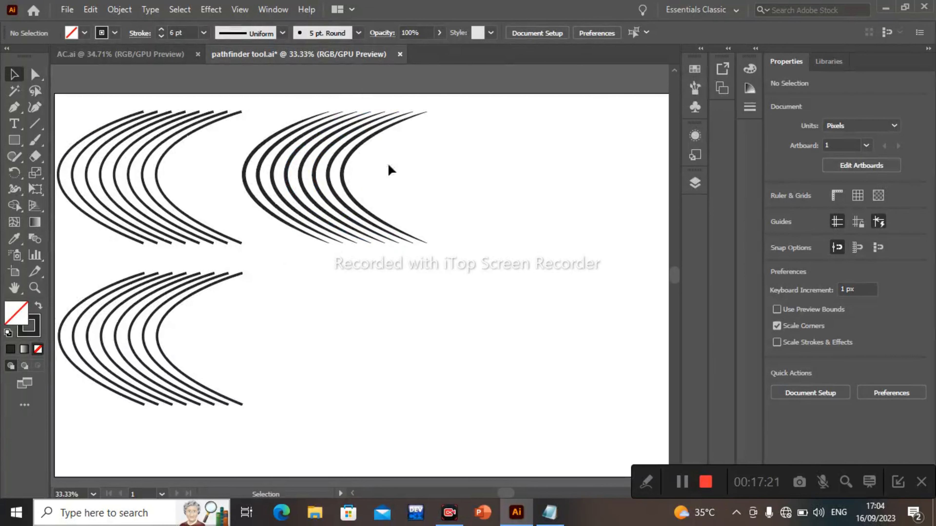
pyautogui.moveTo(90, 261); pyautogui.dragTo(266, 415)
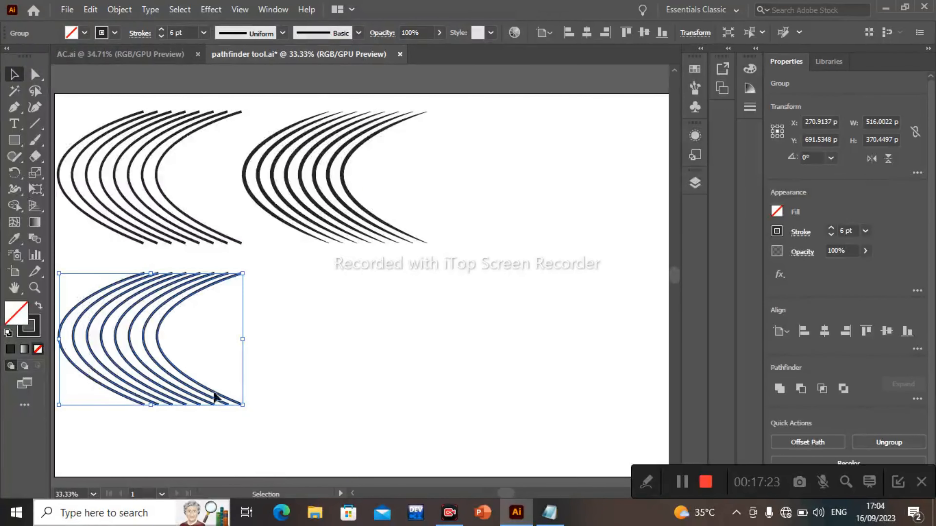
pyautogui.click(283, 33)
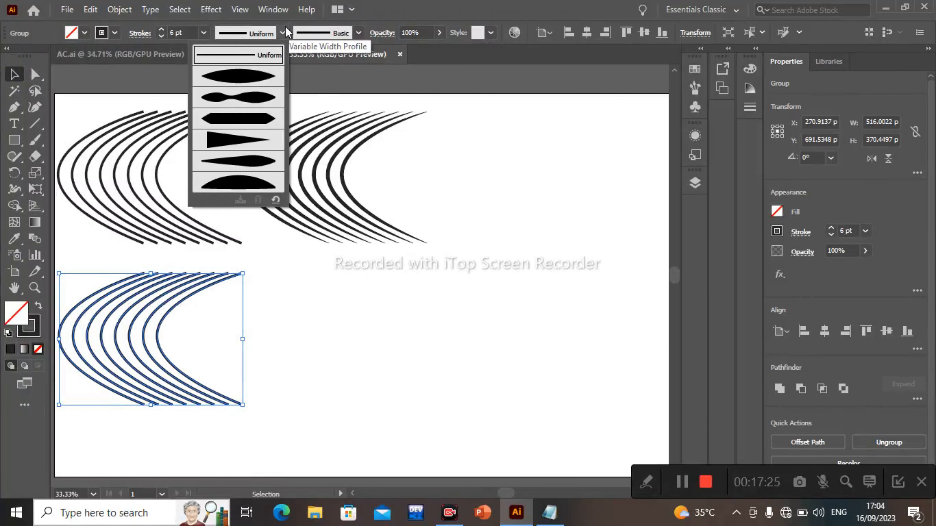
pyautogui.click(248, 103)
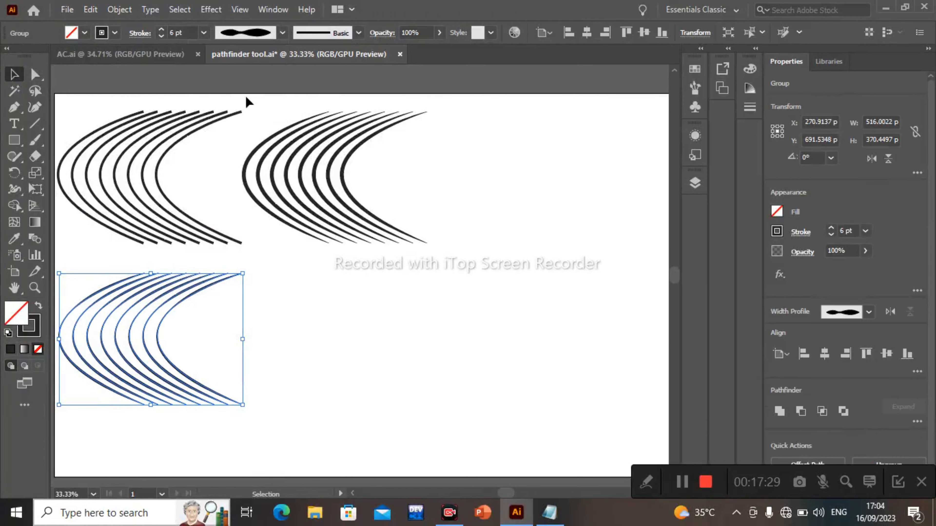
pyautogui.click(379, 387)
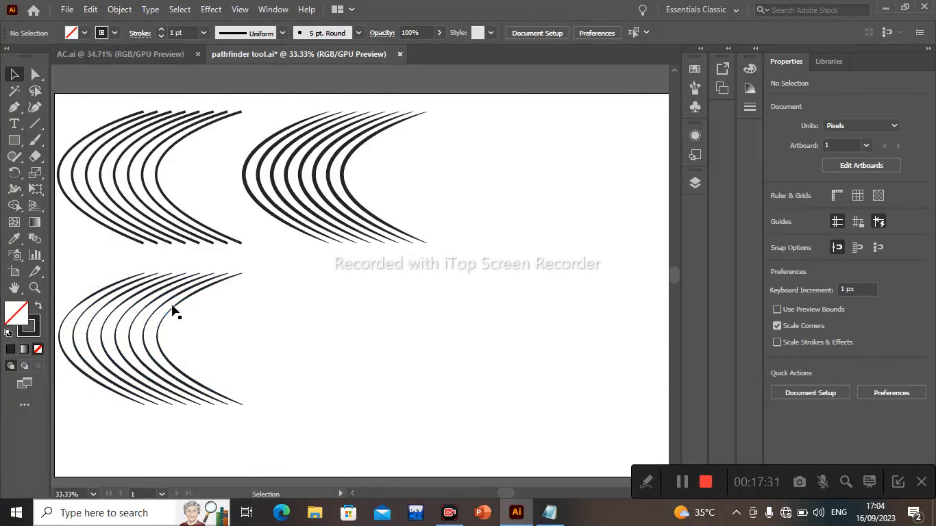
# - Examine closely how the stroke thickness varies along the curves of the lower group
pyautogui.moveTo(87, 289); pyautogui.dragTo(219, 383)
pyautogui.press('a')
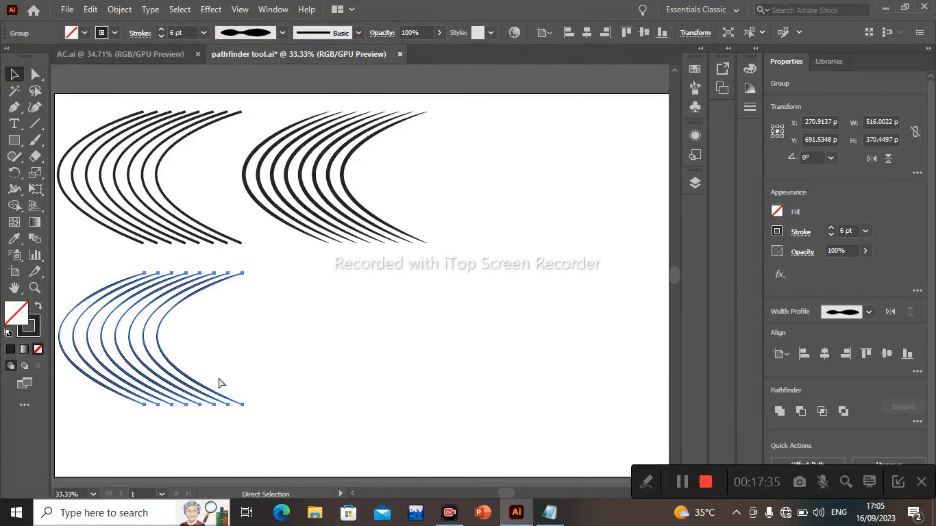
pyautogui.hotkey('ctrl', '=')
pyautogui.hotkey('ctrl', '=')
pyautogui.hotkey('ctrl', '=')
pyautogui.press('v')
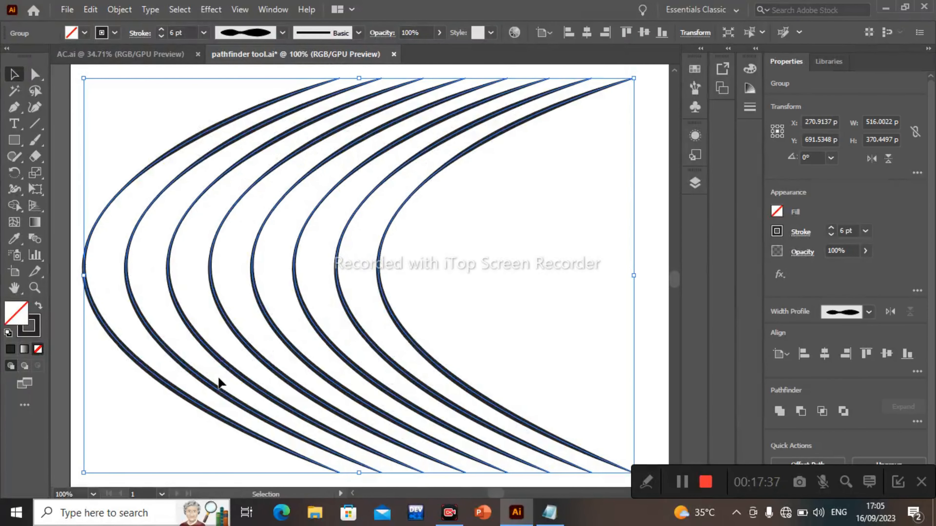
pyautogui.click(522, 282)
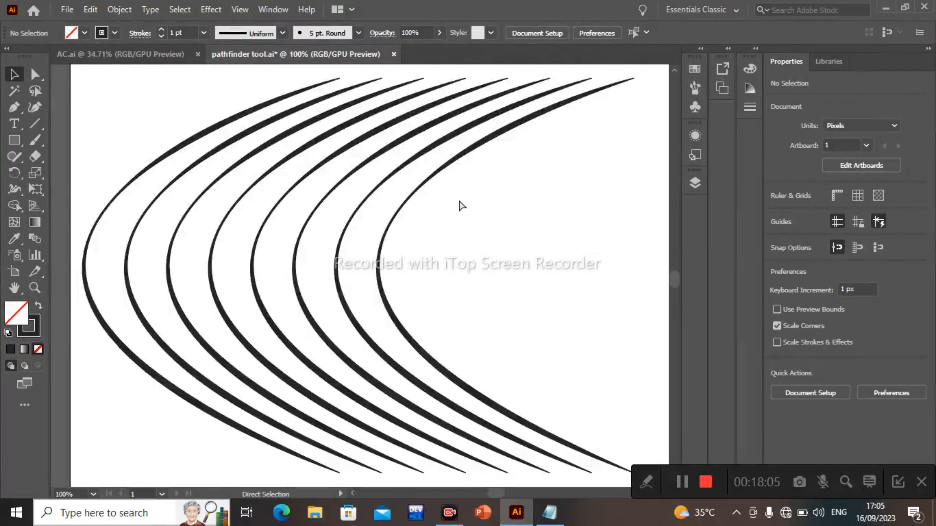
pyautogui.hotkey('ctrl', '-')
pyautogui.hotkey('ctrl', '-')
pyautogui.hotkey('ctrl', '-')
pyautogui.hotkey('ctrl', '-')
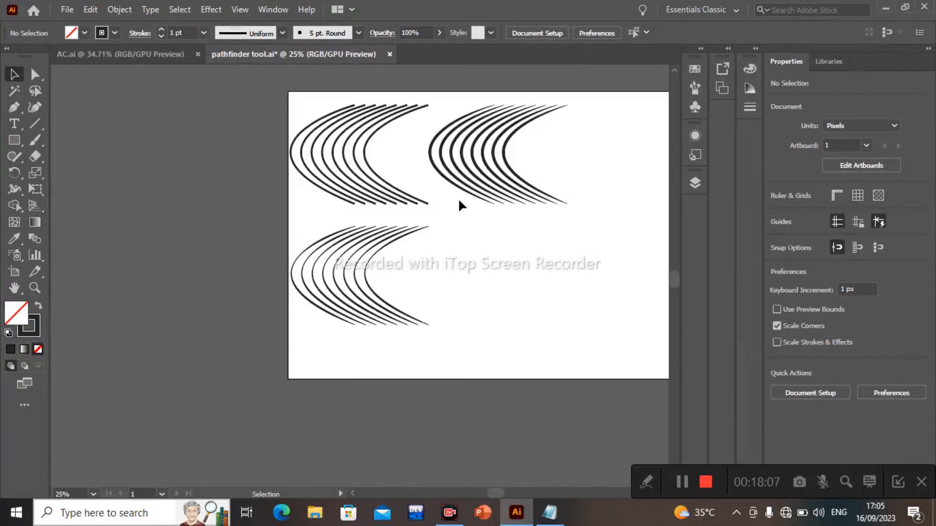
pyautogui.press('ctrl')
pyautogui.hotkey('ctrl', '+')
pyautogui.hotkey('ctrl', '+')
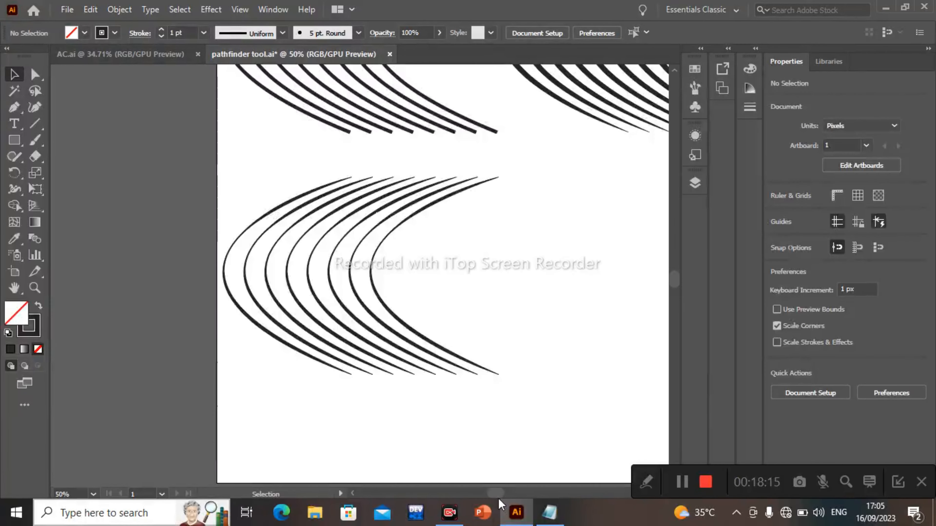
# - Place a copy of the uniform-stroke group below the elliptical-profile group, centred at about X 745 px, Y 670 px
pyautogui.moveTo(498, 493); pyautogui.dragTo(506, 492)
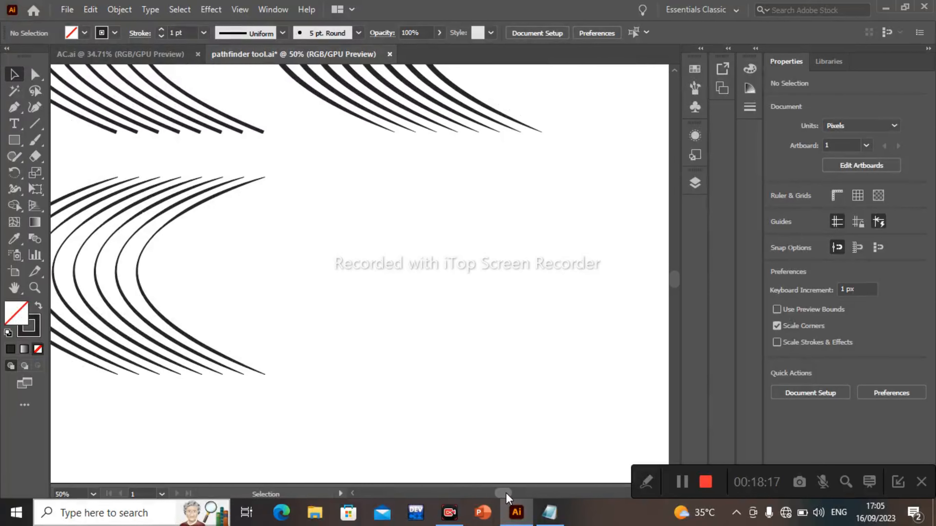
pyautogui.hotkey('ctrl', '-')
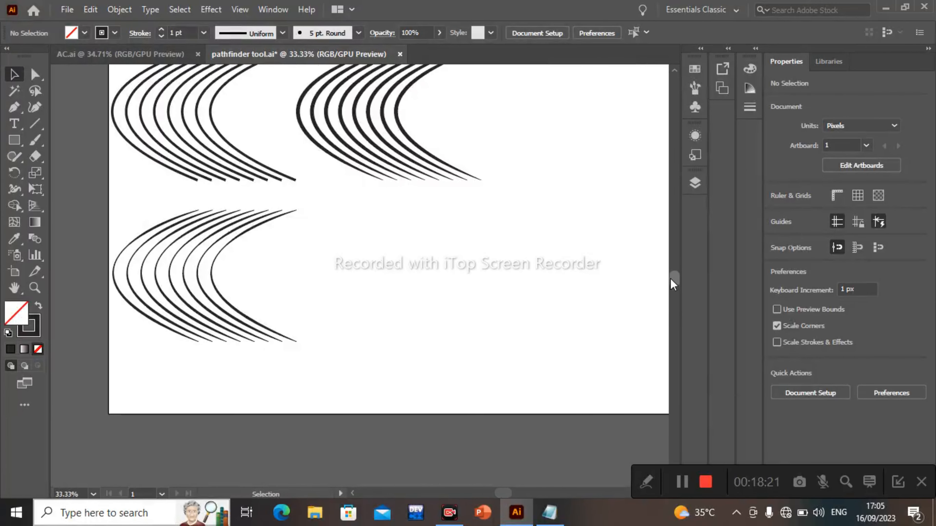
pyautogui.moveTo(670, 279); pyautogui.dragTo(670, 274)
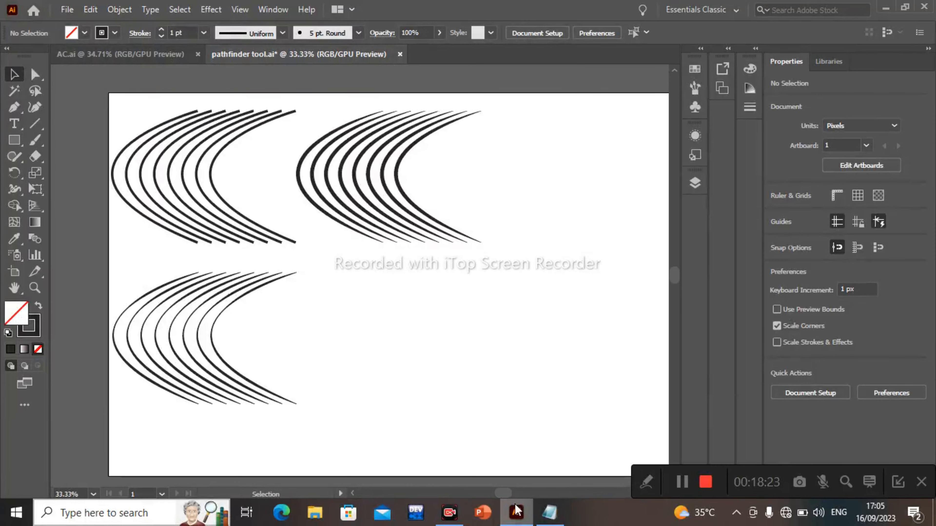
pyautogui.moveTo(506, 492); pyautogui.dragTo(508, 491)
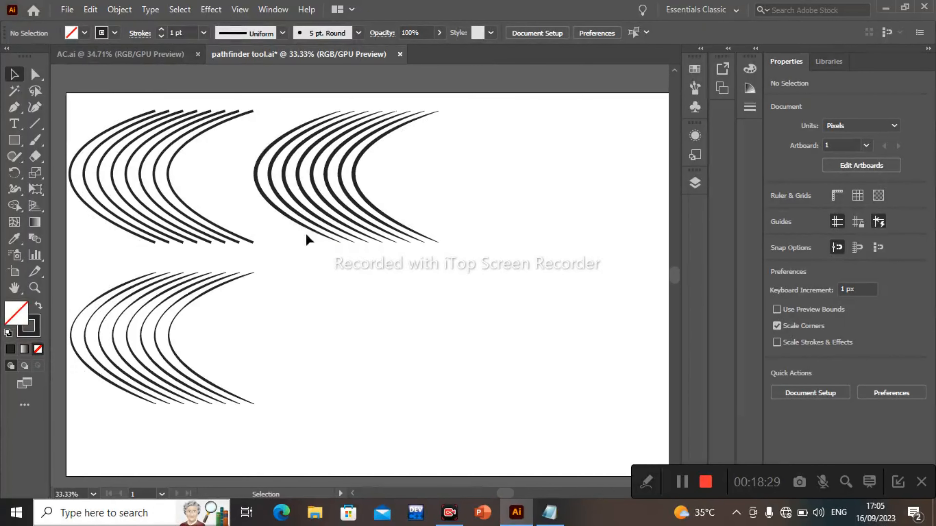
pyautogui.click(196, 200)
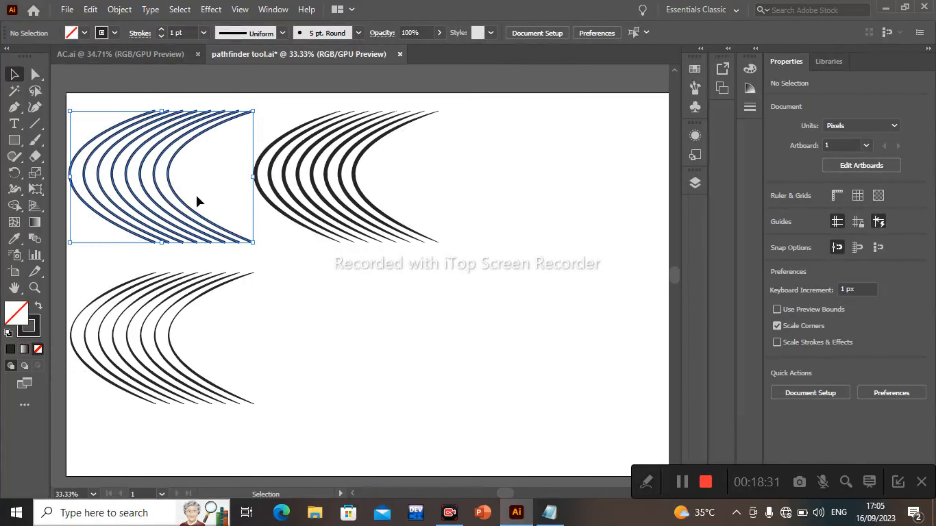
pyautogui.moveTo(170, 182); pyautogui.dragTo(341, 342)
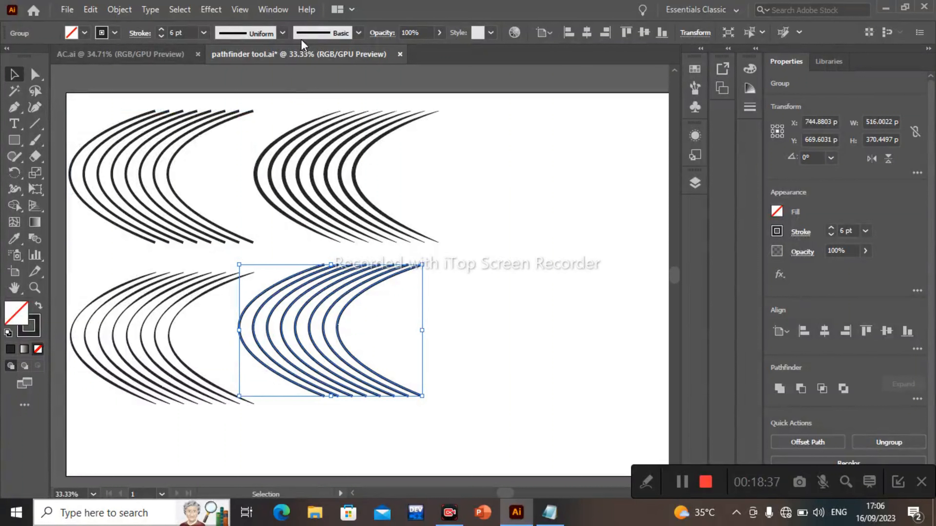
# - Apply the width profile with an even middle and short pointed ends to the new copy of the curves
pyautogui.click(283, 33)
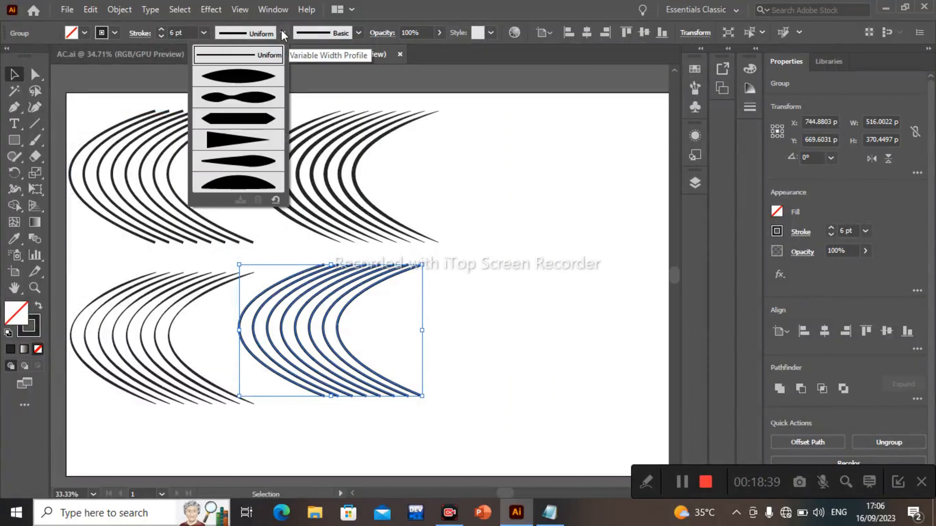
pyautogui.click(257, 117)
pyautogui.click(572, 342)
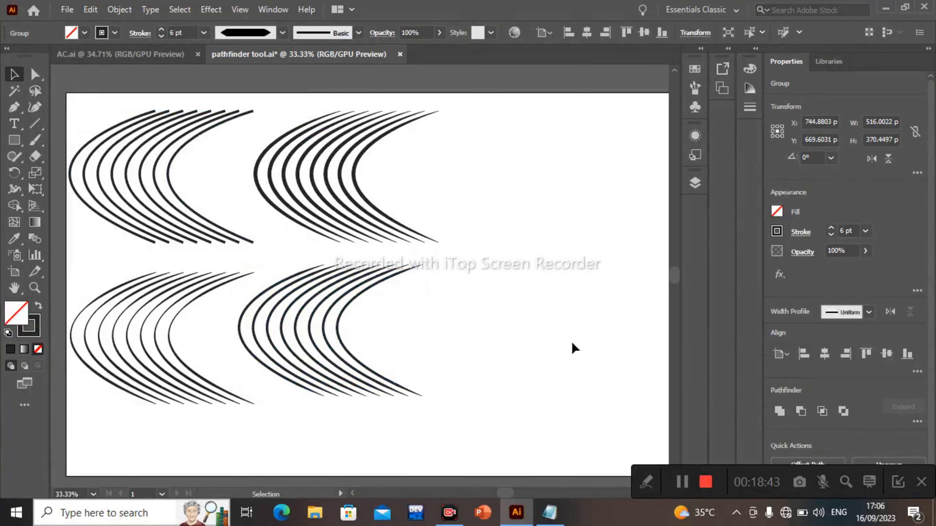
# - Examine the stroke ends and middle thickness of the new copy close up and against the other groups
pyautogui.click(340, 332)
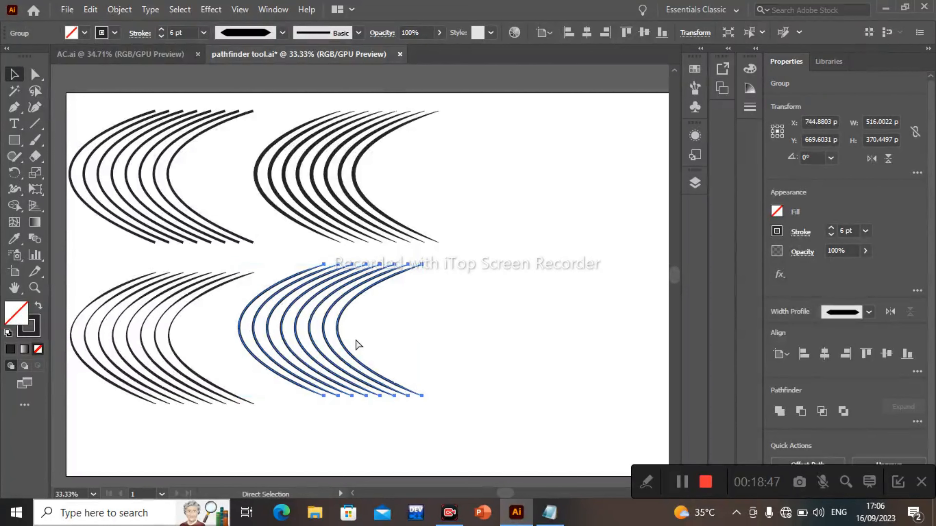
pyautogui.hotkey('ctrl', '=')
pyautogui.hotkey('ctrl', '=')
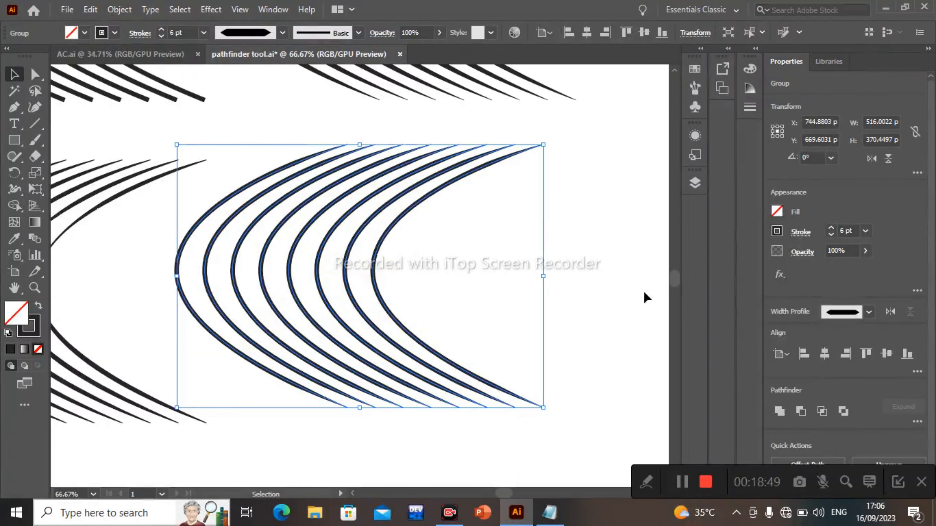
pyautogui.click(649, 295)
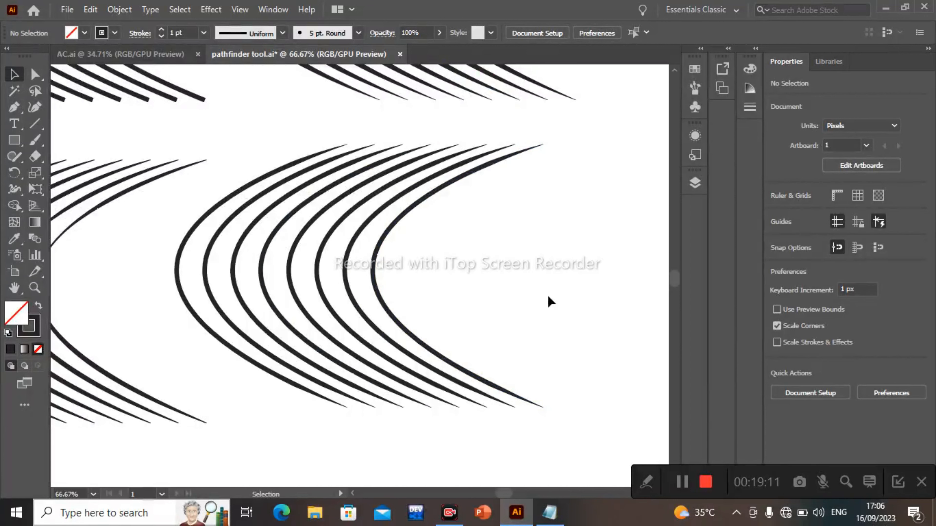
pyautogui.hotkey('ctrl', '-')
pyautogui.hotkey('ctrl', '-')
pyautogui.hotkey('ctrl', '-')
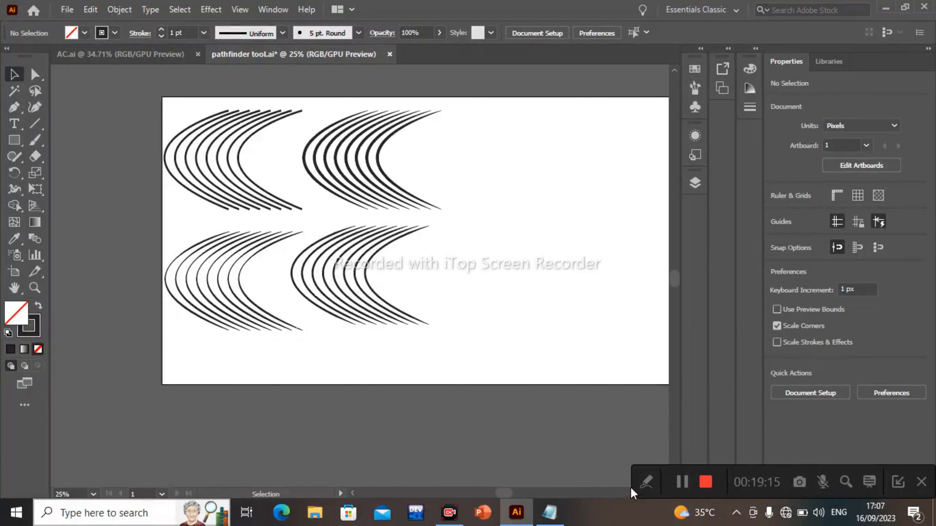
# - Draw a straight vertical line about 679 px long with the Pen tool in the empty area beside the curve groups
pyautogui.click(690, 485)
pyautogui.click(14, 108)
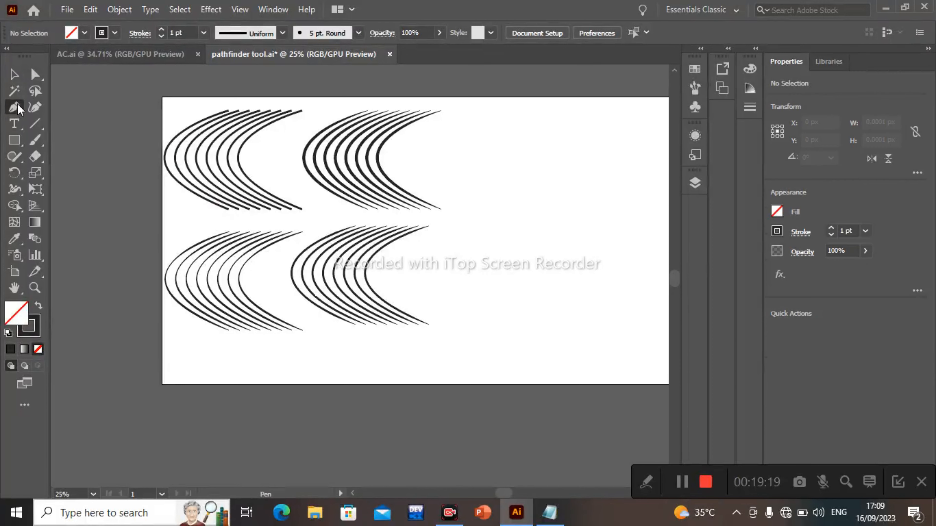
pyautogui.click(525, 135)
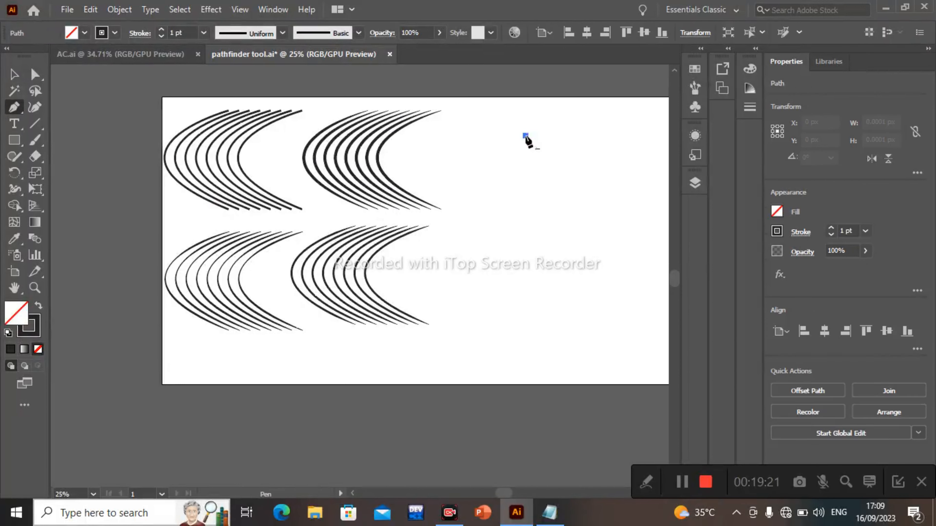
pyautogui.click(526, 317)
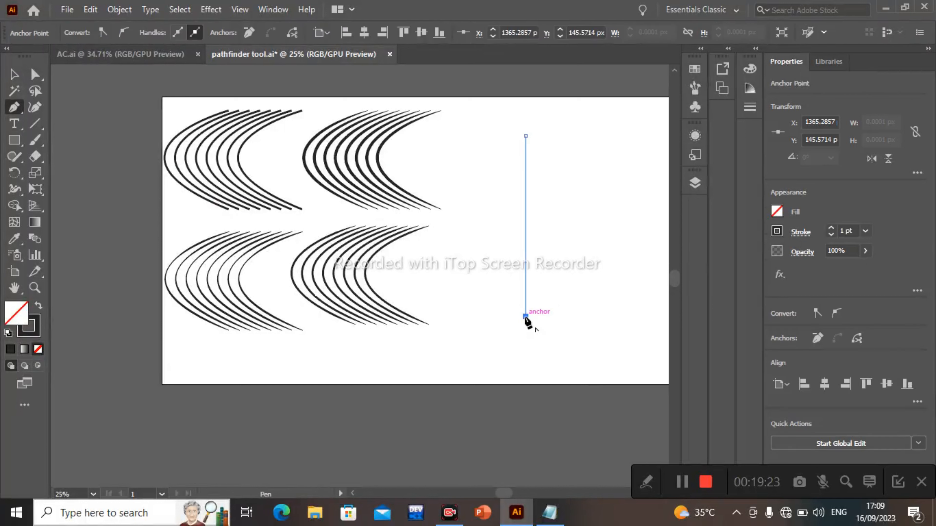
pyautogui.click(14, 74)
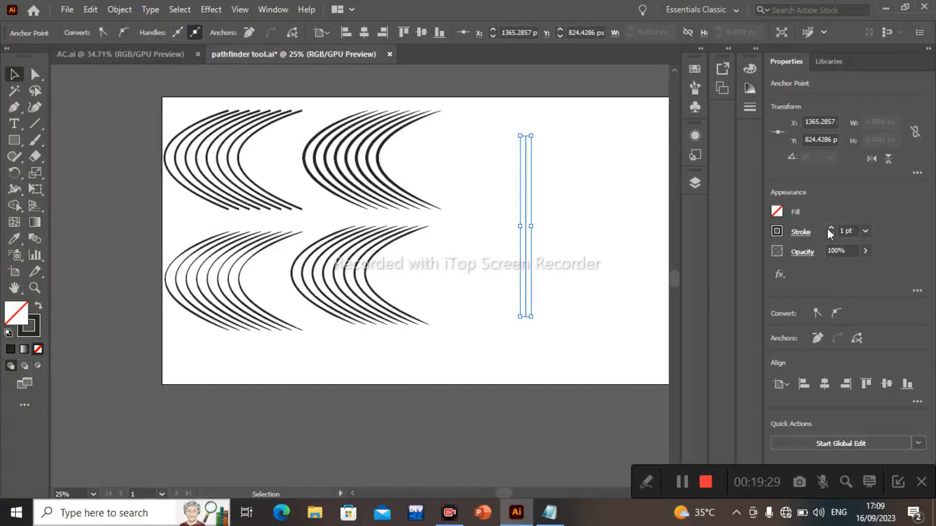
# - Set the vertical line's stroke to 33 pt and apply the width profile with an even middle and short pointed ends
pyautogui.moveTo(831, 230); pyautogui.dragTo(831, 229)
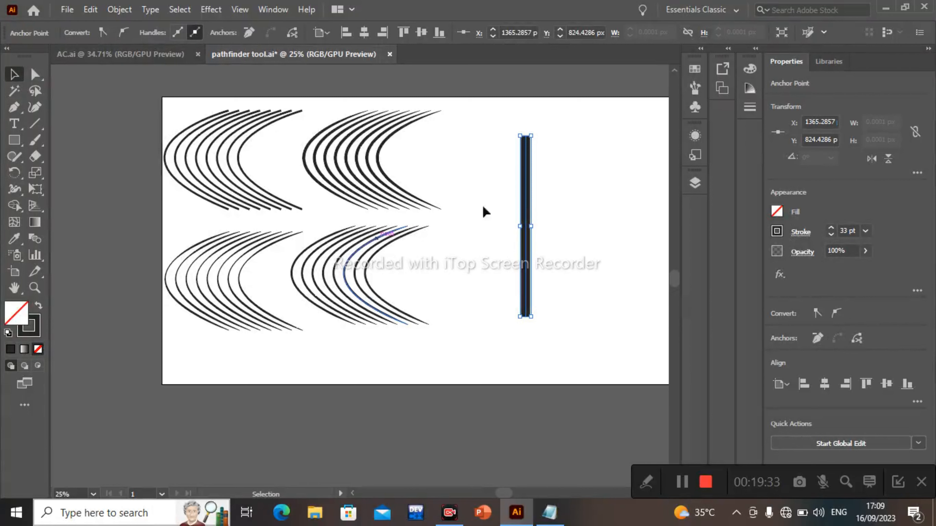
pyautogui.click(626, 320)
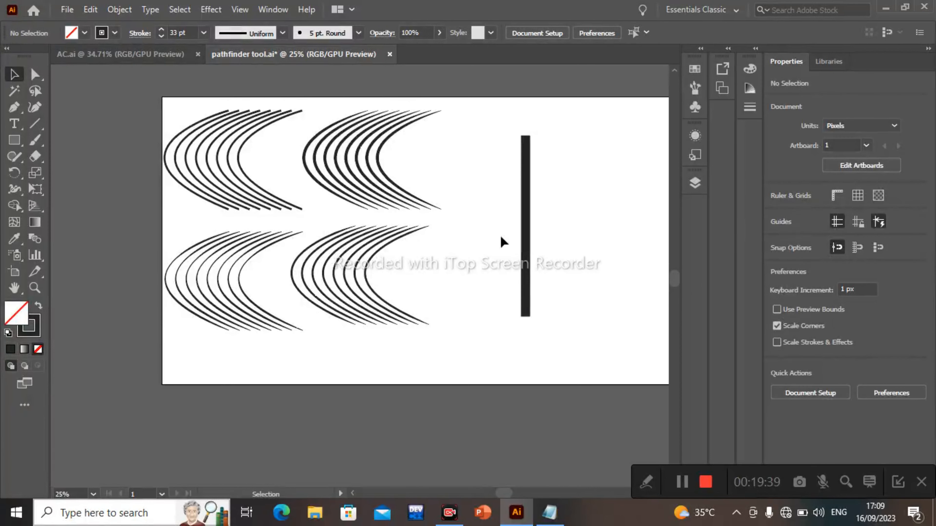
pyautogui.click(525, 293)
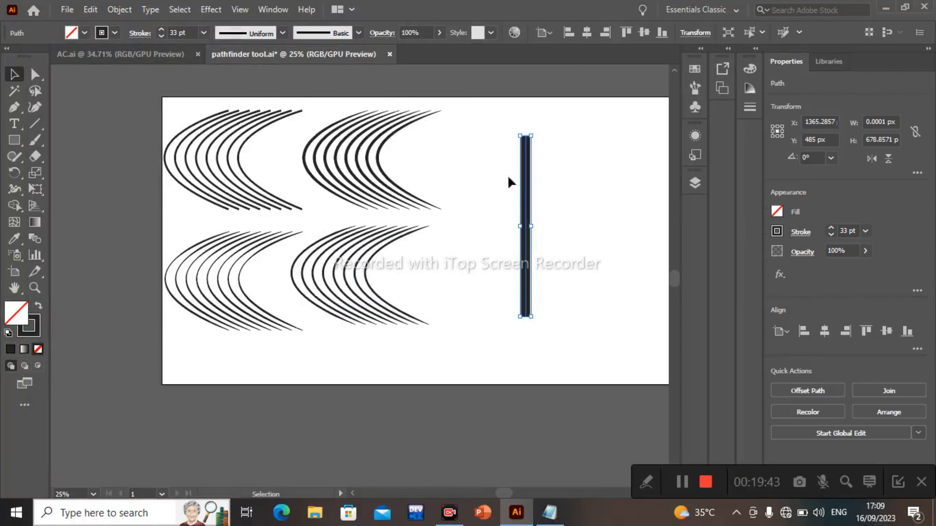
pyautogui.click(283, 32)
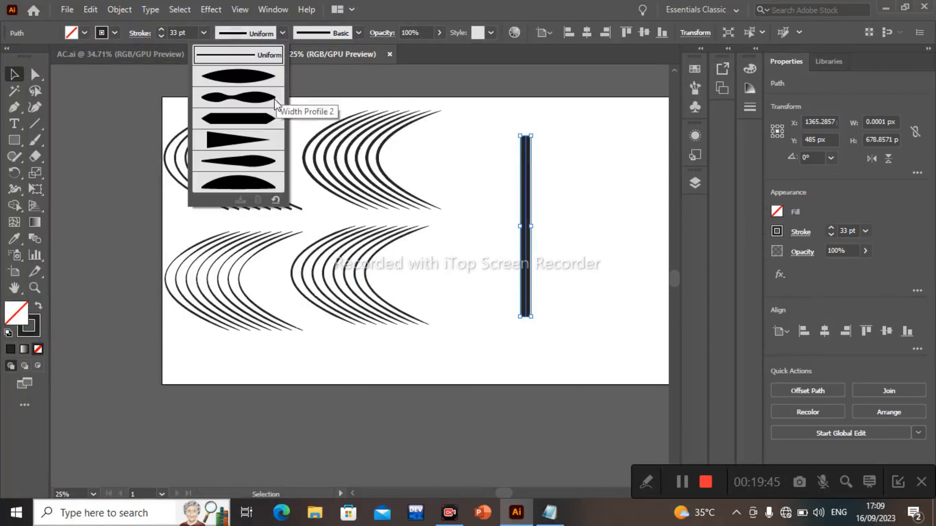
pyautogui.click(269, 115)
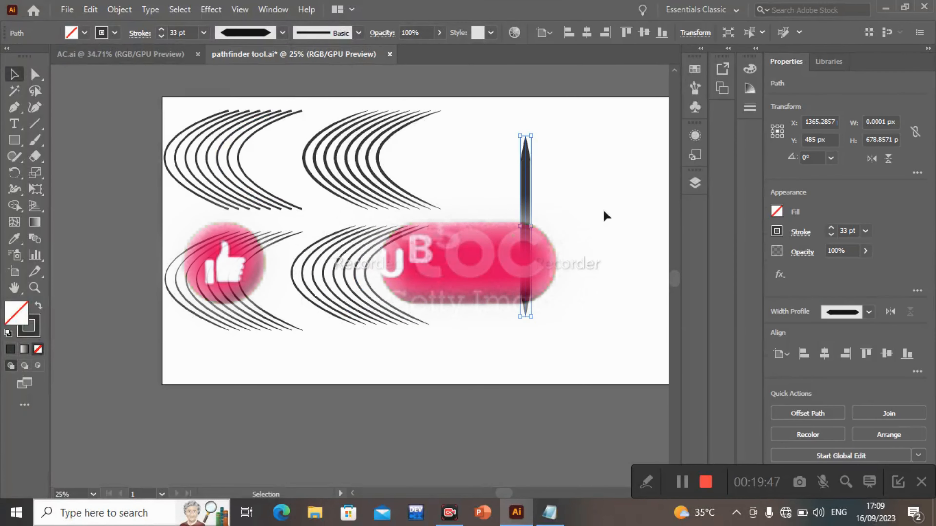
pyautogui.click(603, 211)
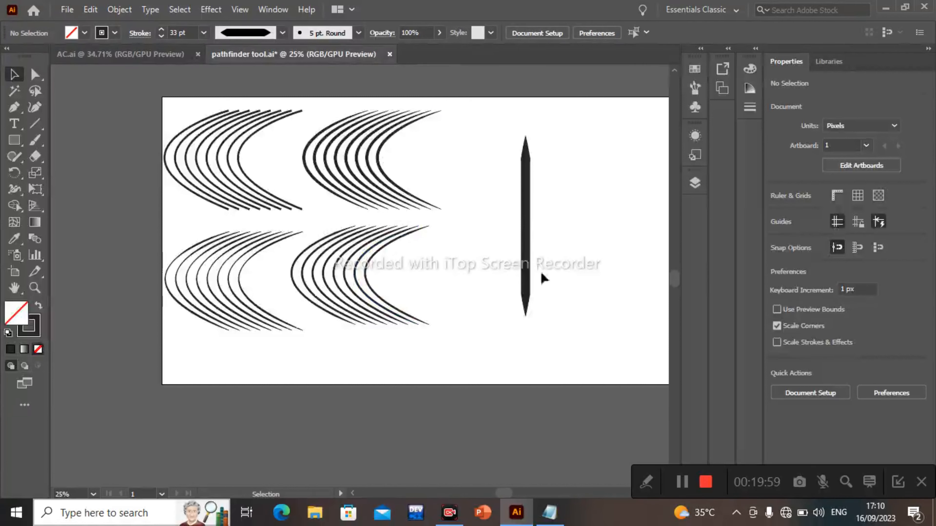
# - Copy the vertical line sideways to about X 1540 px, Y 485 px, and apply Width Profile 2 to the copy
pyautogui.click(526, 271)
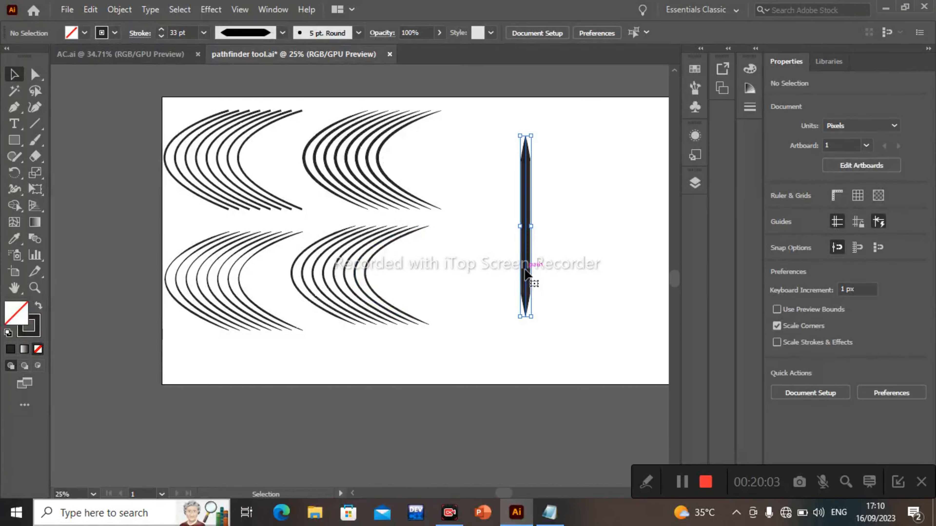
pyautogui.keyDown('alt'); pyautogui.moveTo(525, 271); pyautogui.dragTo(576, 273); pyautogui.keyUp('alt')
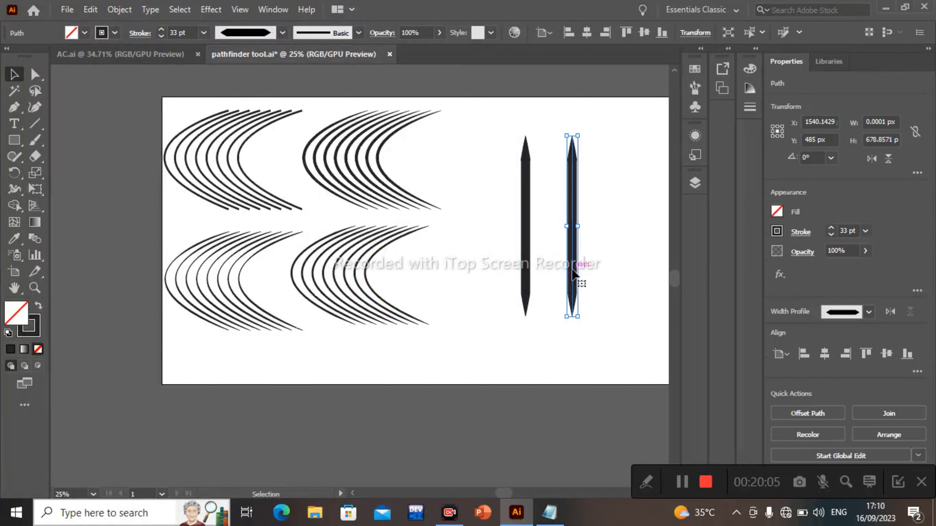
pyautogui.click(283, 33)
pyautogui.click(251, 103)
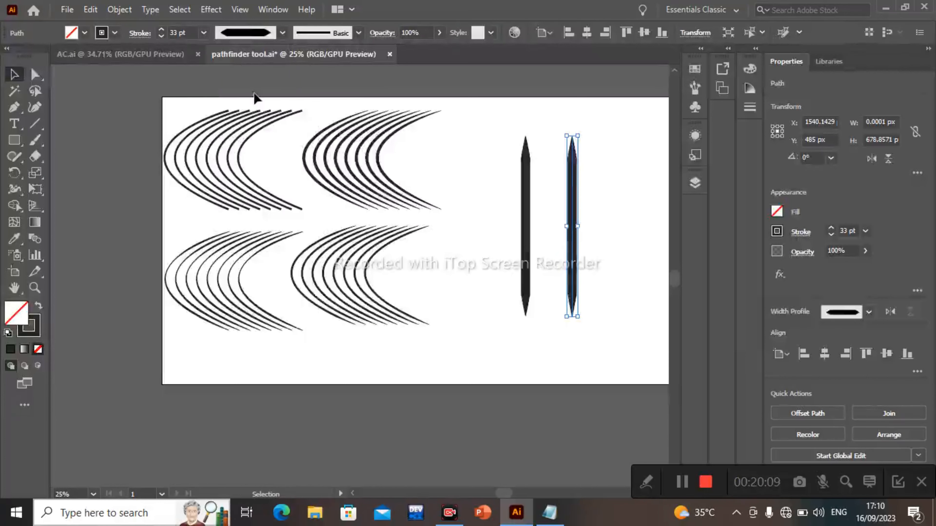
pyautogui.click(628, 222)
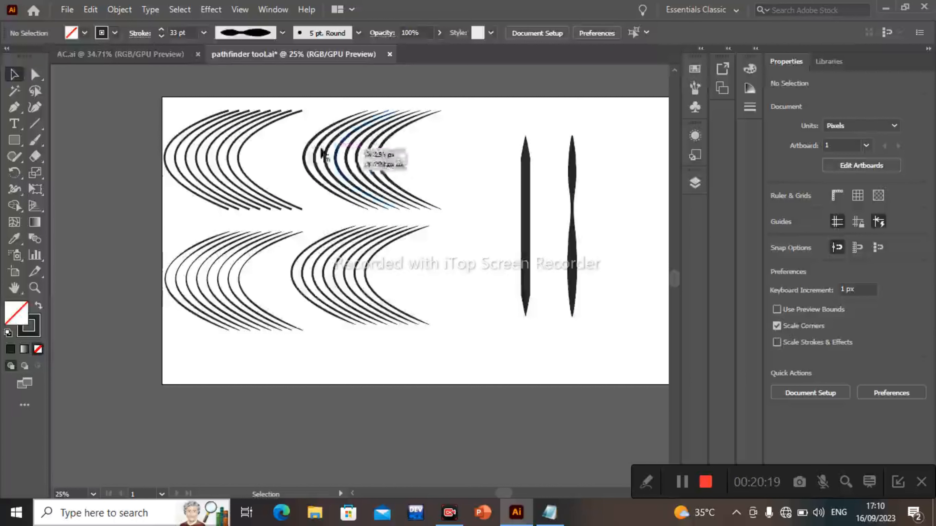
# - Place another copy of the pointed-end line between it and the curve groups, at about X 1201 px, Y 506 px, with the elliptical width profile
pyautogui.click(530, 230)
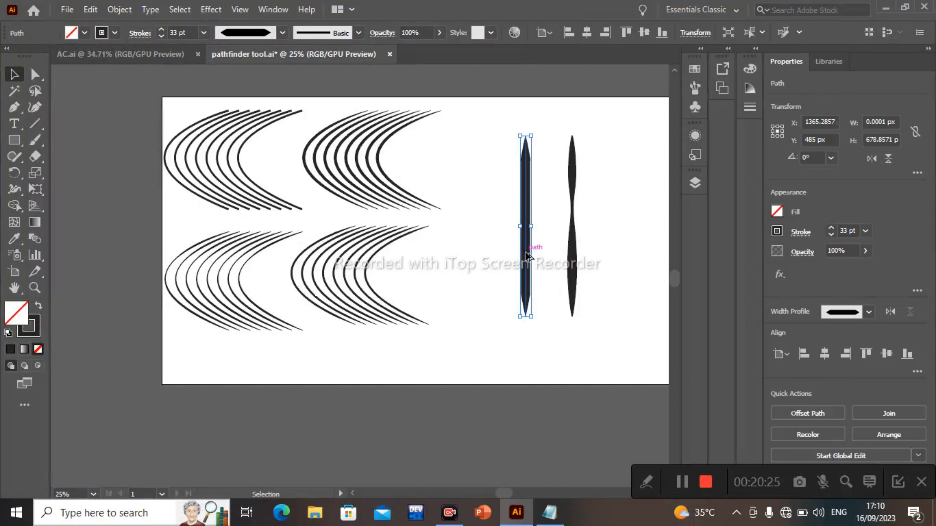
pyautogui.moveTo(527, 255); pyautogui.dragTo(481, 259)
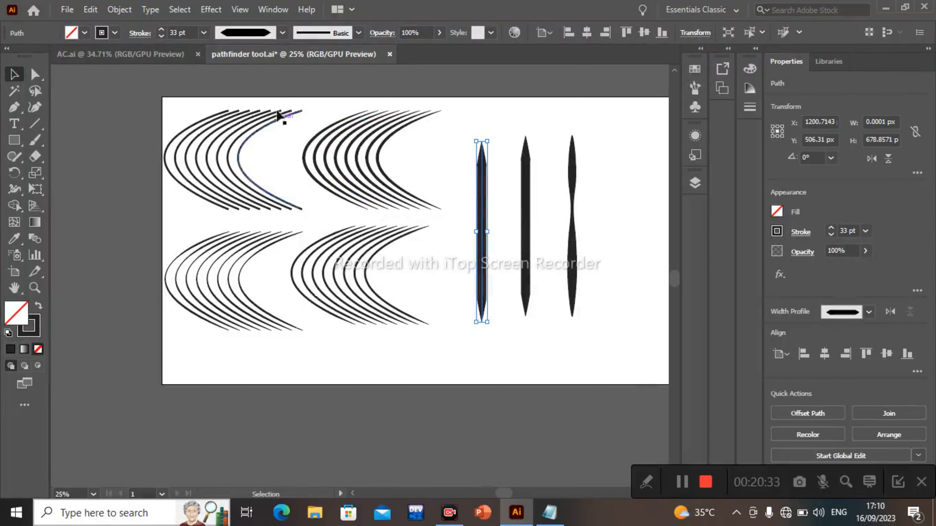
pyautogui.click(283, 32)
pyautogui.click(265, 75)
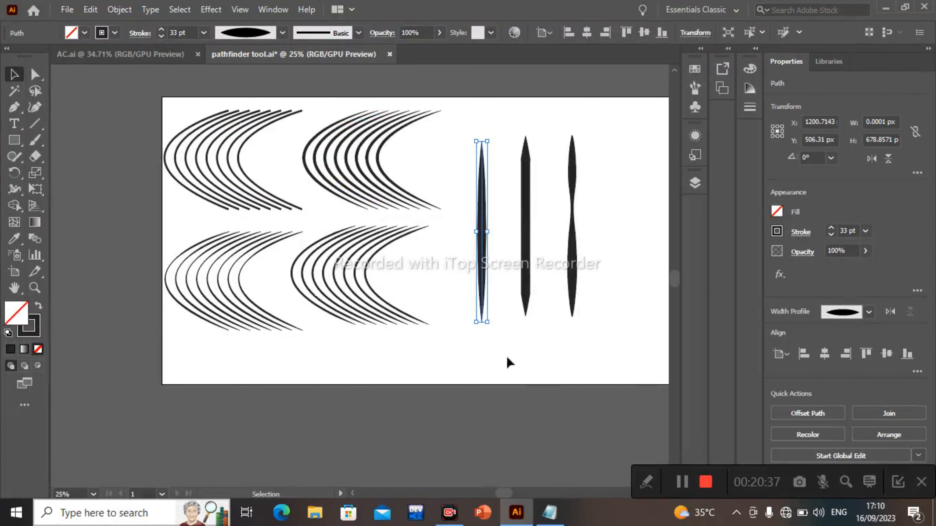
pyautogui.click(544, 384)
pyautogui.moveTo(453, 202); pyautogui.dragTo(601, 256)
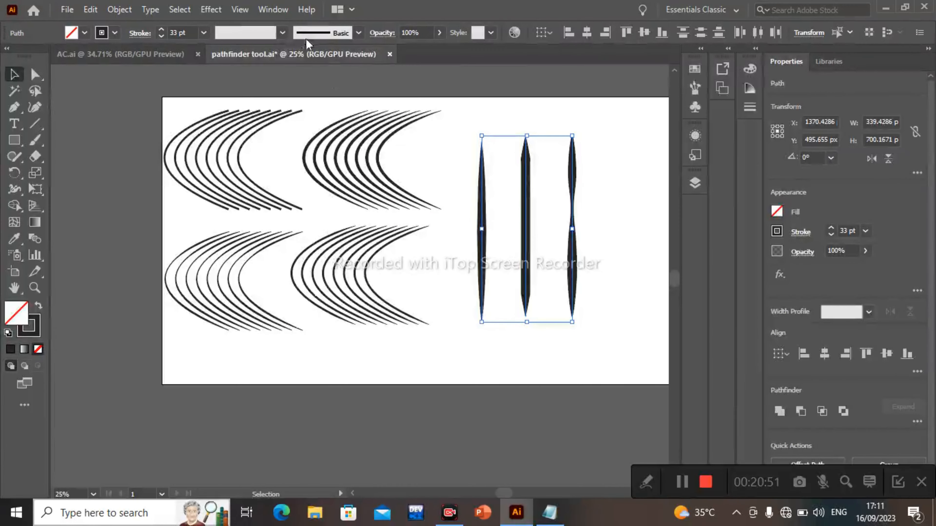
pyautogui.click(283, 33)
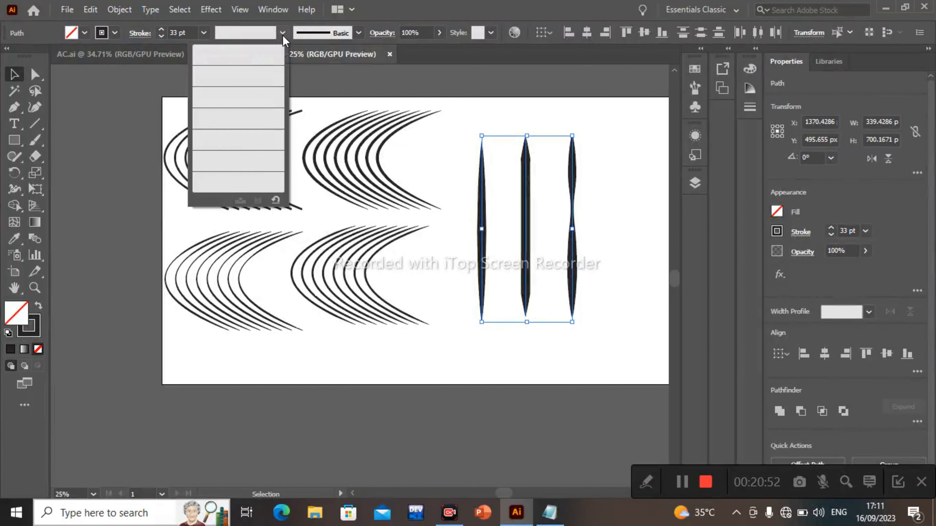
pyautogui.click(127, 216)
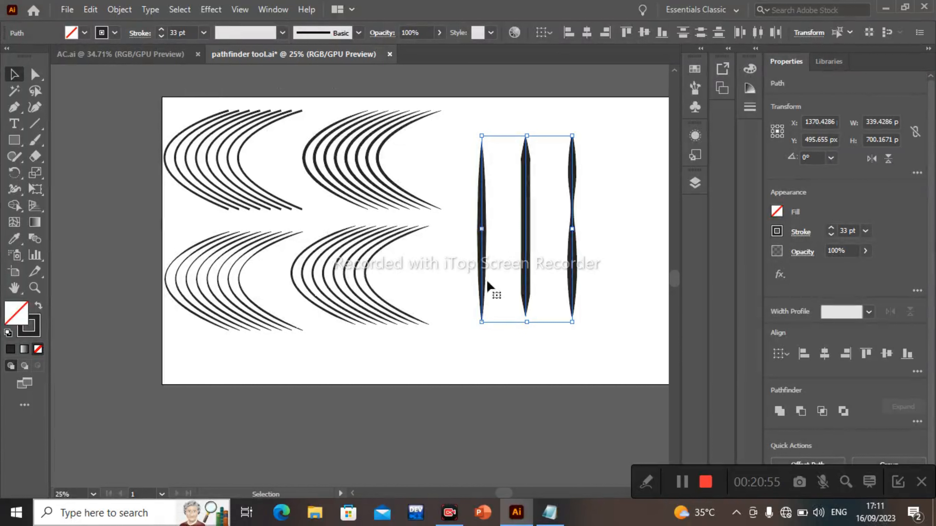
pyautogui.click(550, 364)
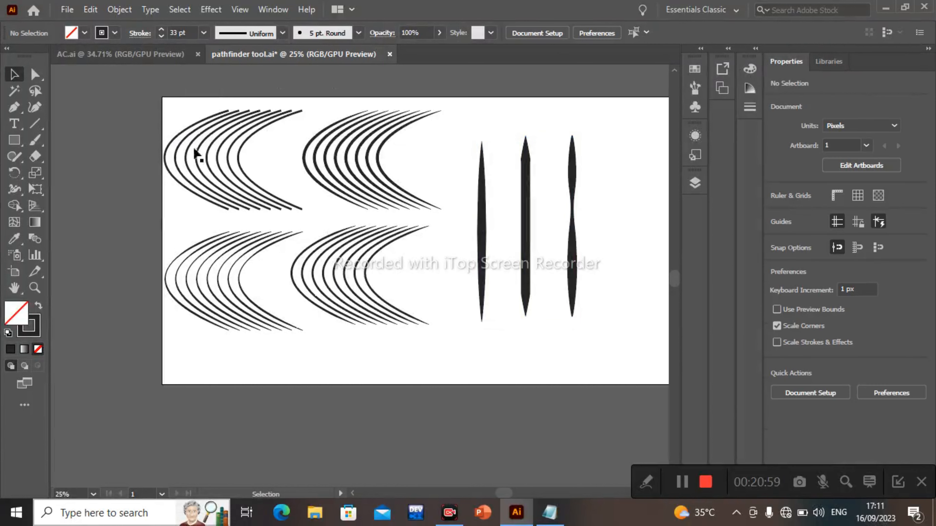
pyautogui.moveTo(174, 112)
pyautogui.mouseDown()
pyautogui.moveTo(644, 318)
pyautogui.moveTo(608, 351)
pyautogui.mouseUp()
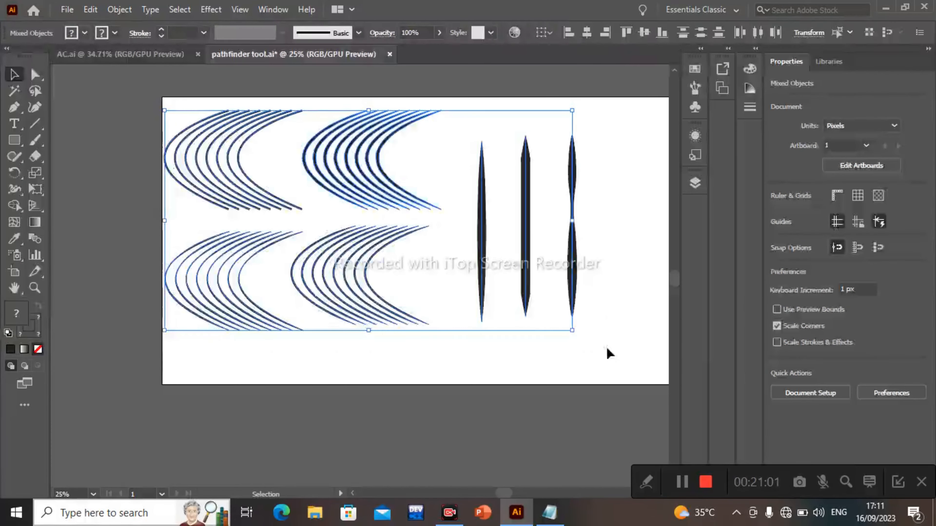
pyautogui.click(670, 360)
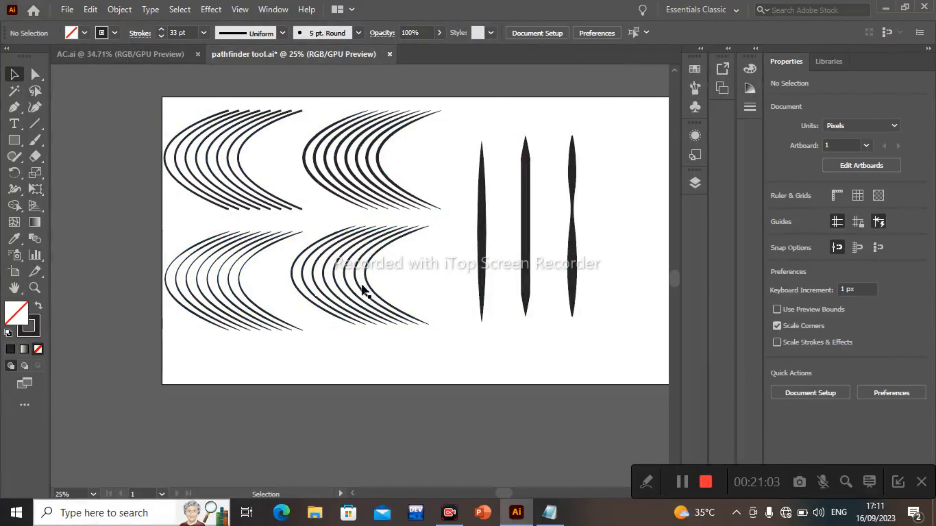
# - Copy the uniform-stroke curve group from pathfinder tool.ai into the AC.ai document
pyautogui.click(166, 56)
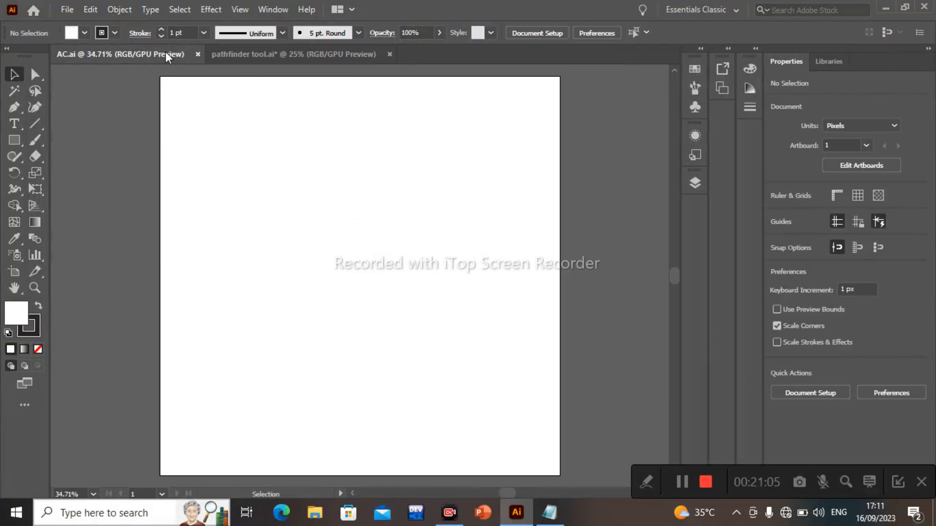
pyautogui.click(241, 54)
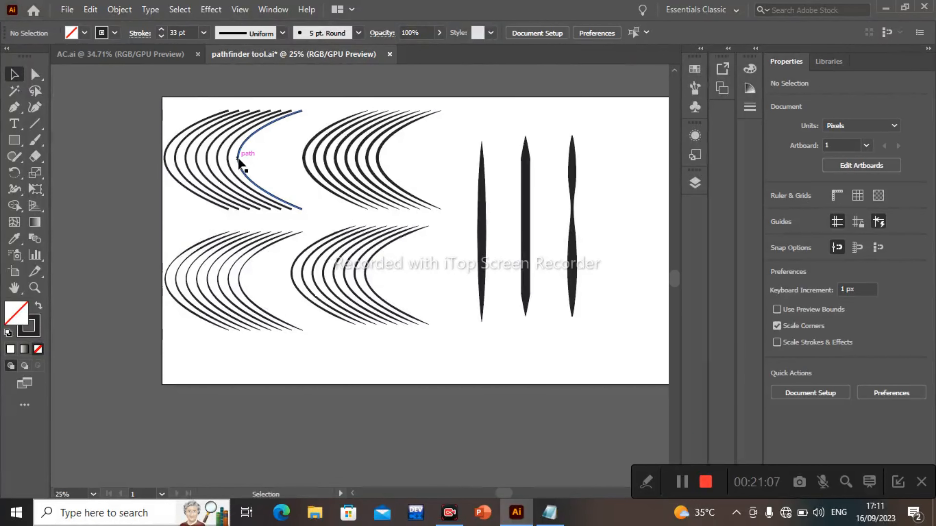
pyautogui.click(240, 160)
pyautogui.press('a')
pyautogui.press('v')
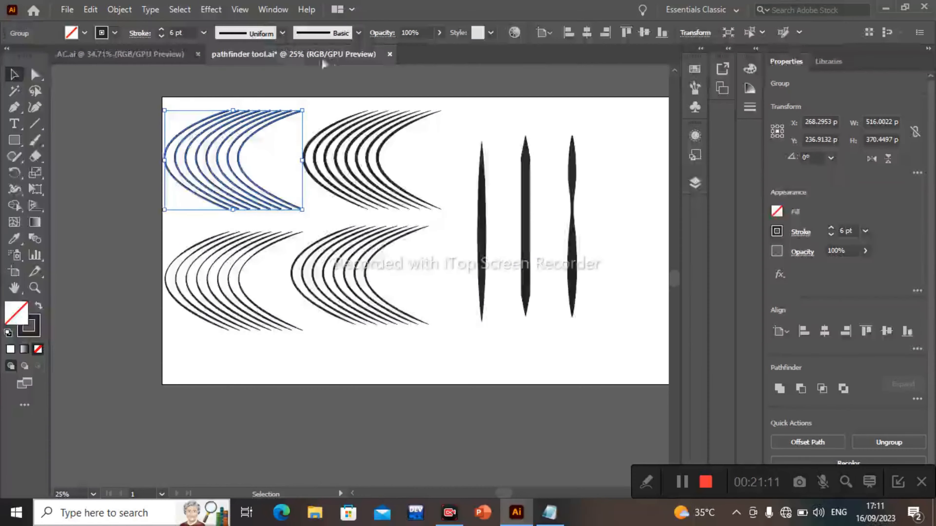
pyautogui.click(122, 54)
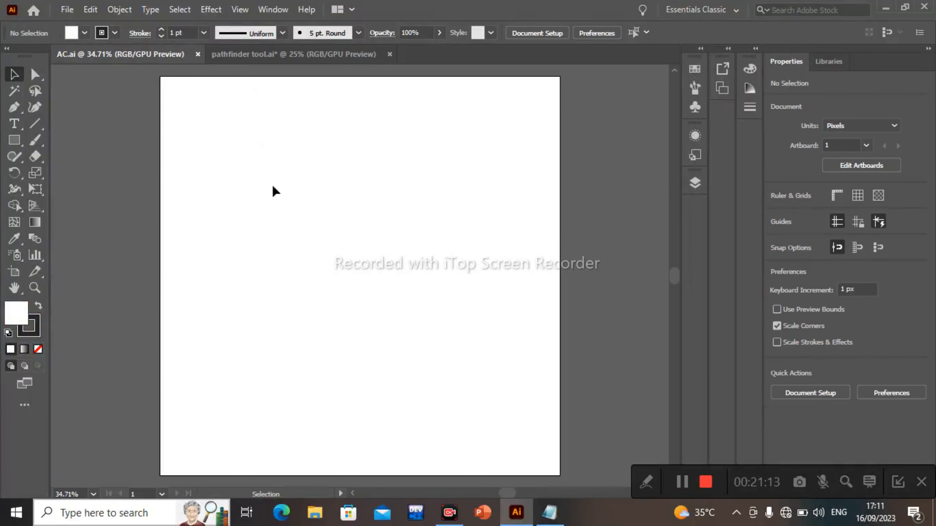
pyautogui.press('a')
pyautogui.hotkey('ctrl', 'v')
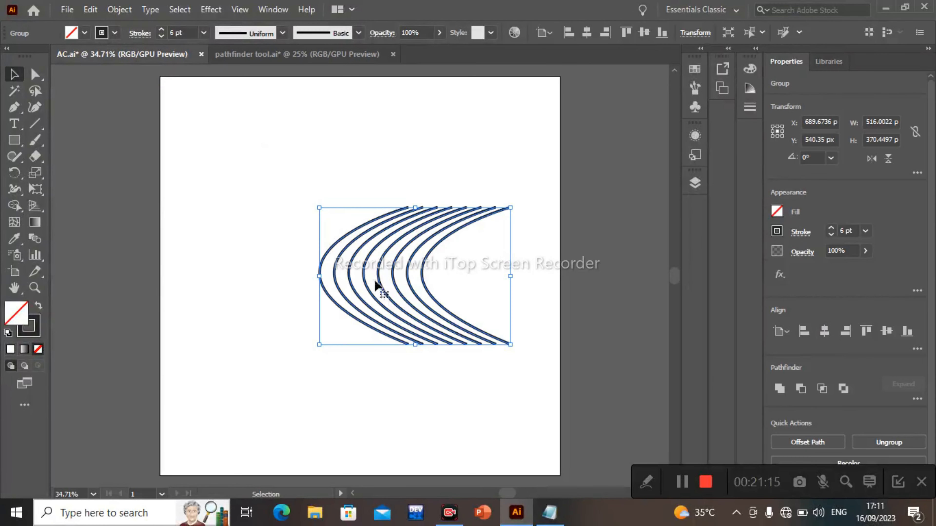
# - Apply the triangular width profile, thick at one end and tapering to a point, to the pasted curve group
pyautogui.click(283, 34)
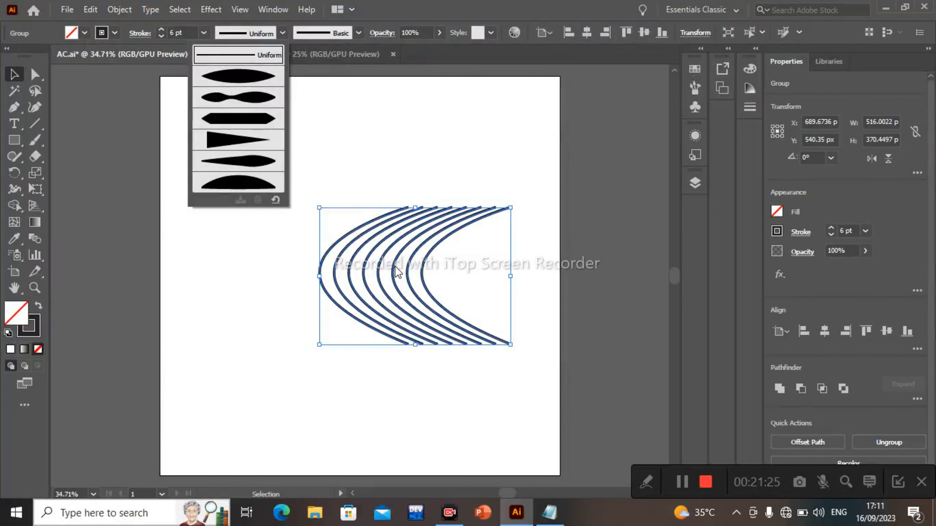
pyautogui.click(251, 145)
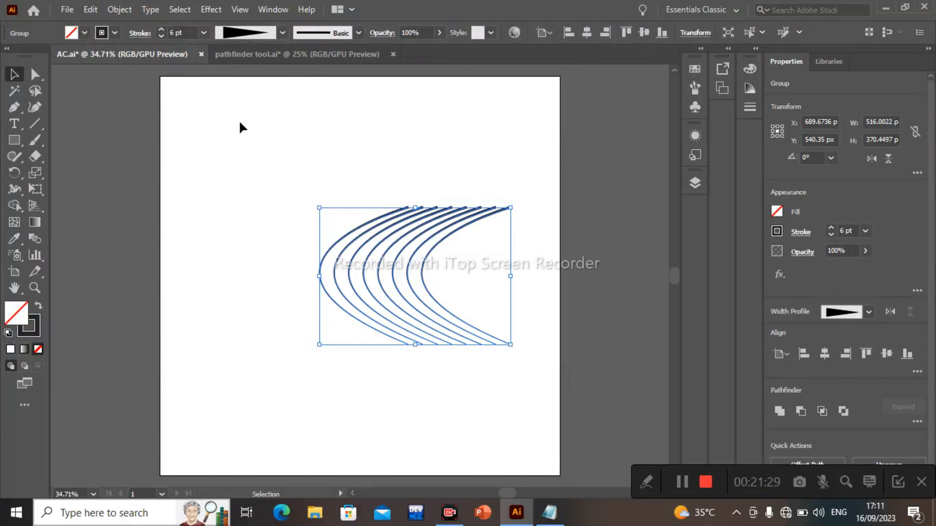
pyautogui.click(349, 226)
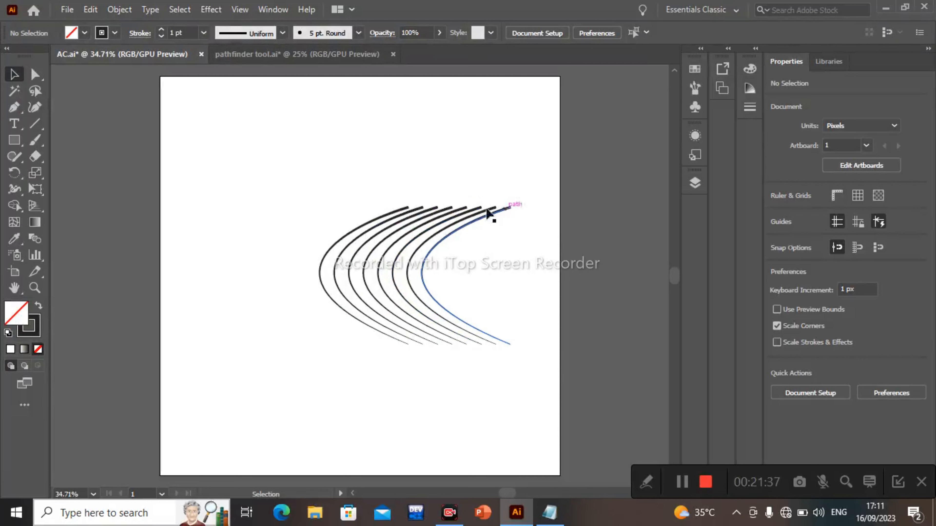
# - Draw a straight vertical line about 408 px long beside the curves with the Pen tool and set its stroke to 27 pt
pyautogui.click(13, 111)
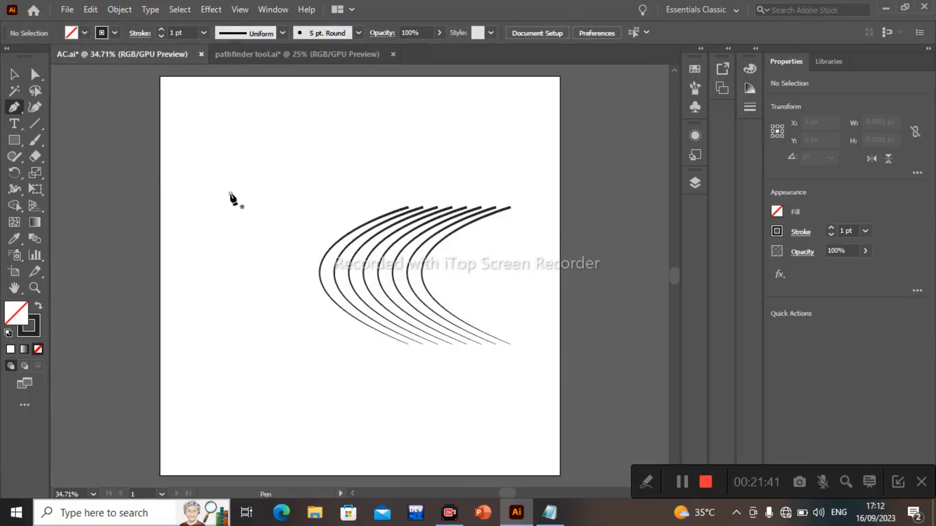
pyautogui.click(230, 192)
pyautogui.click(230, 345)
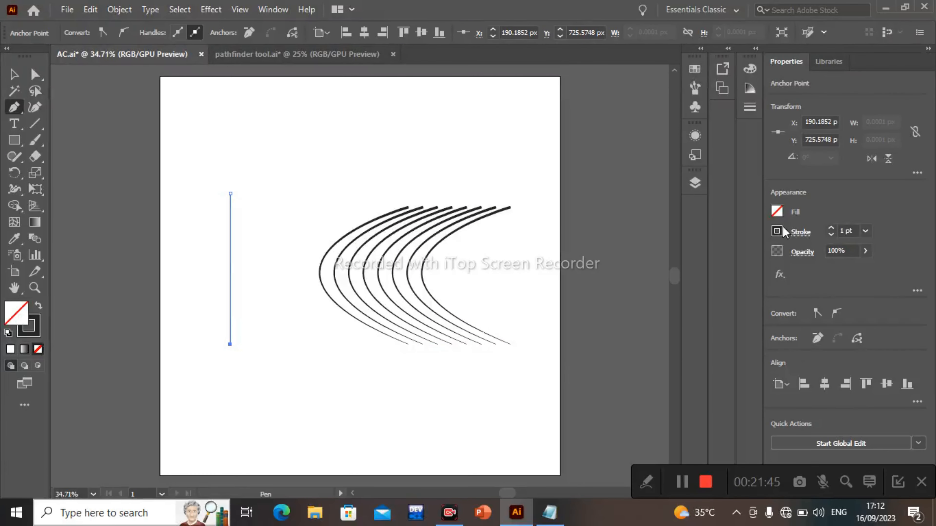
pyautogui.click(832, 230)
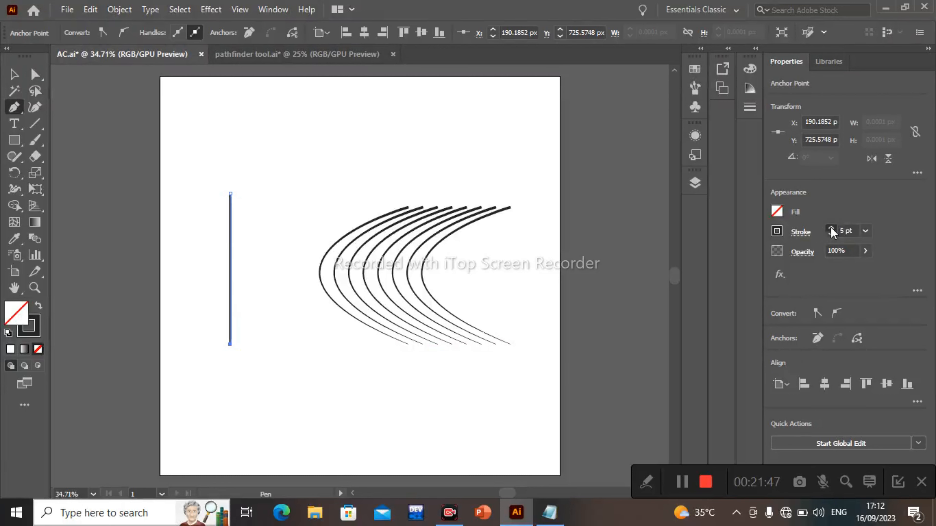
pyautogui.click(831, 231)
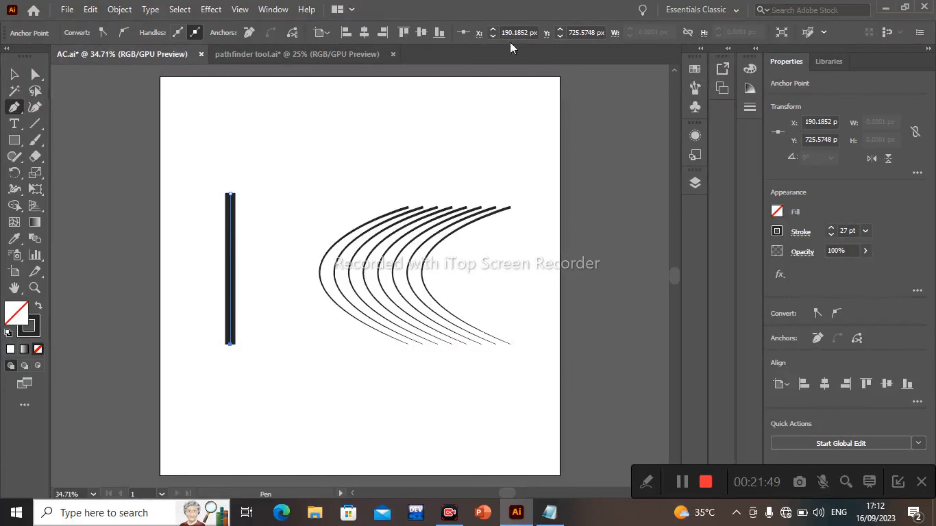
pyautogui.click(430, 173)
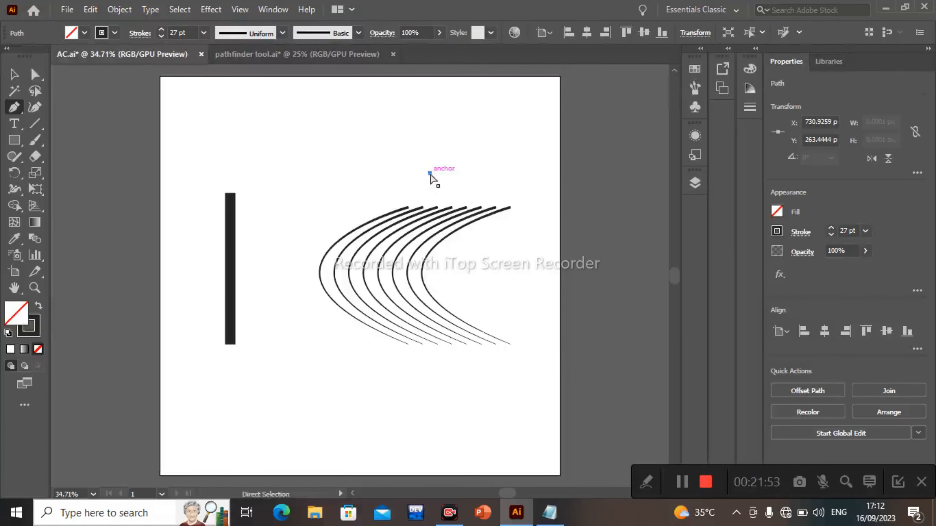
pyautogui.hotkey('ctrl', 'z')
# - Apply the triangular tapering width profile to the 27 pt vertical line
pyautogui.click(14, 74)
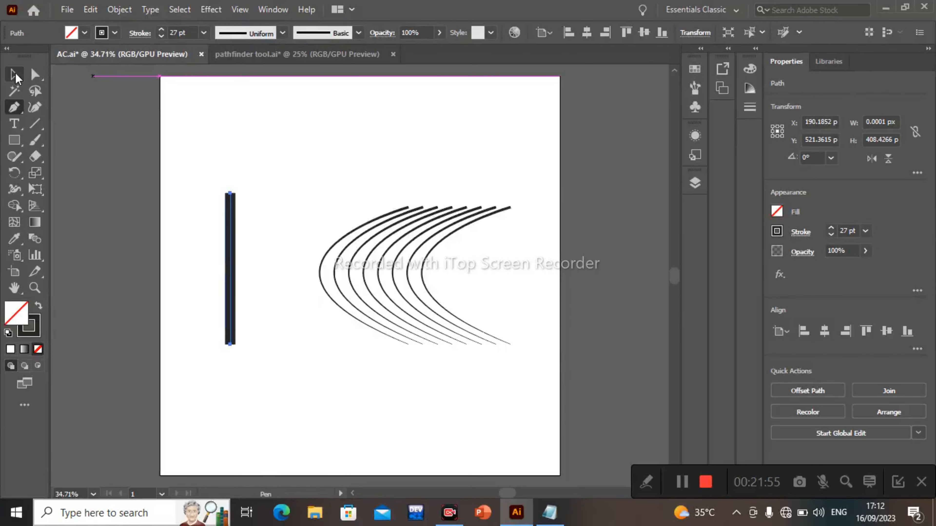
pyautogui.click(281, 34)
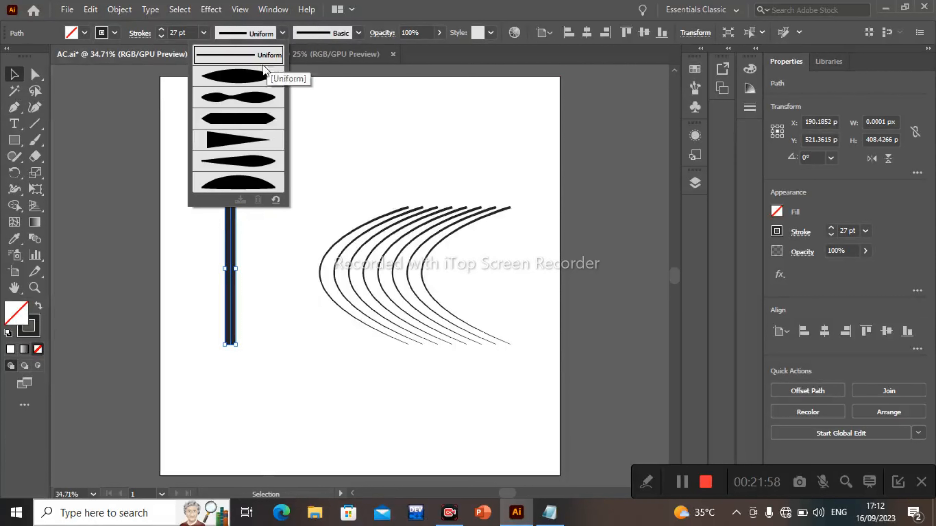
pyautogui.click(236, 140)
pyautogui.click(260, 279)
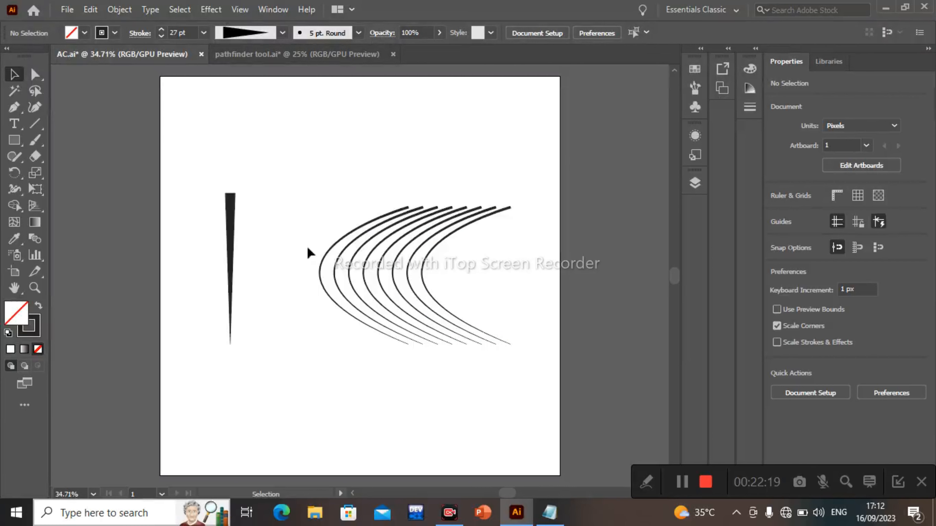
# - Move the tapered curve group to the artboard's upper left and arrange three tapered vertical lines beside it
pyautogui.moveTo(314, 155); pyautogui.dragTo(500, 334)
pyautogui.moveTo(398, 283); pyautogui.dragTo(263, 184)
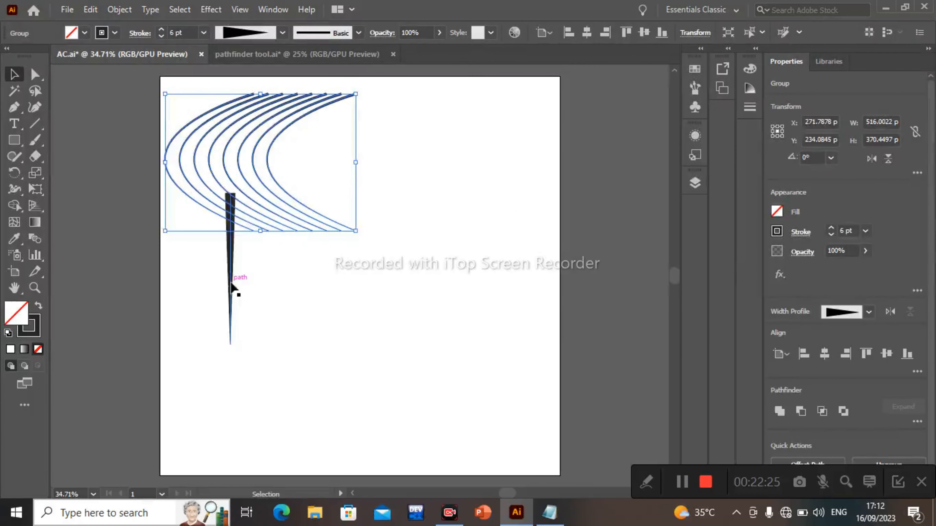
pyautogui.click(231, 285)
pyautogui.moveTo(231, 286); pyautogui.dragTo(539, 231)
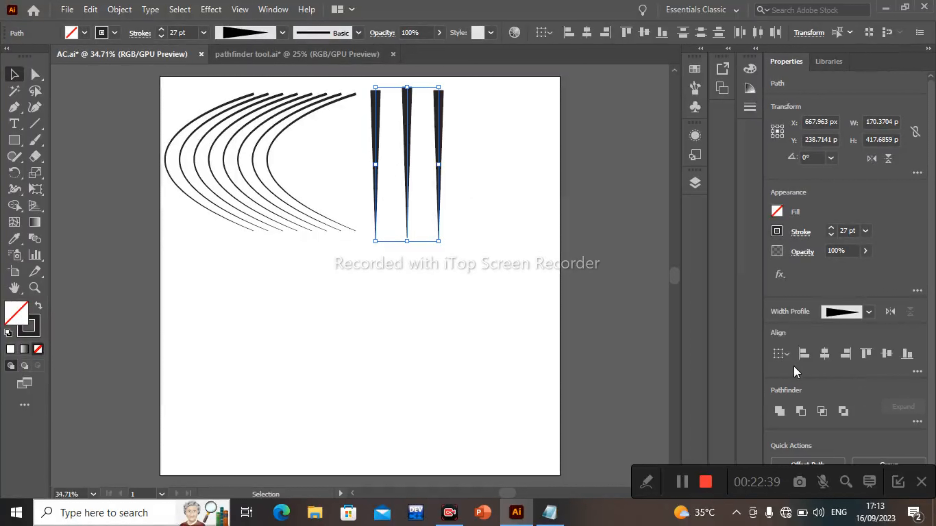
# - Try aligning the three tapered lines by their horizontal centers and top edges, and undo both alignments
pyautogui.click(823, 353)
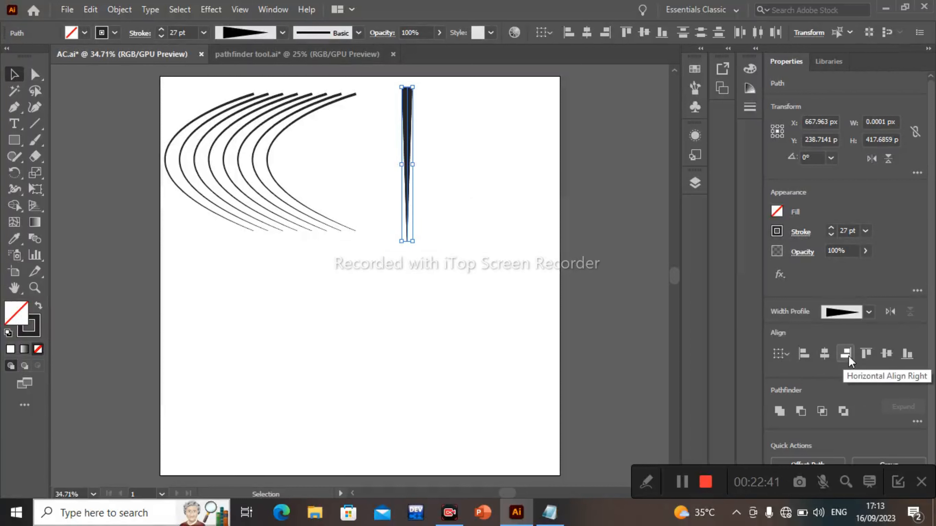
pyautogui.click(865, 355)
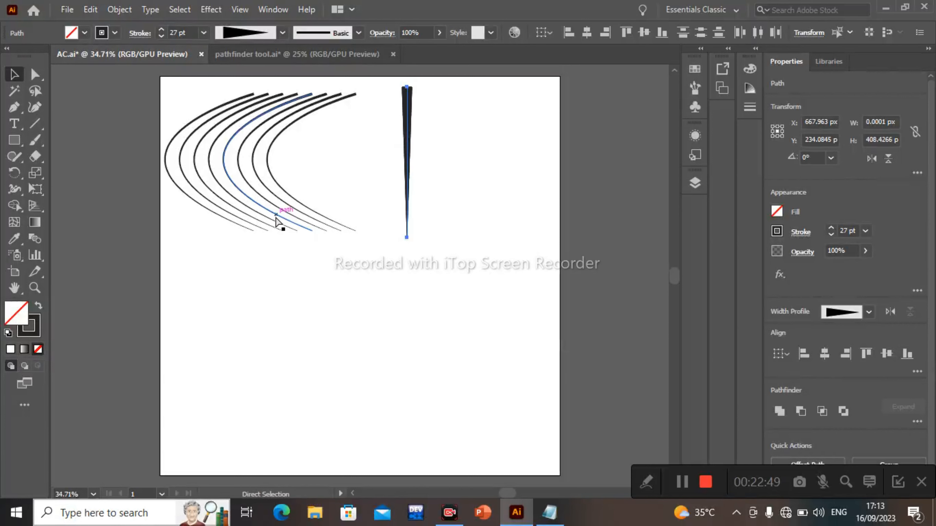
pyautogui.hotkey('ctrl', 'z')
pyautogui.hotkey('ctrl', 'z')
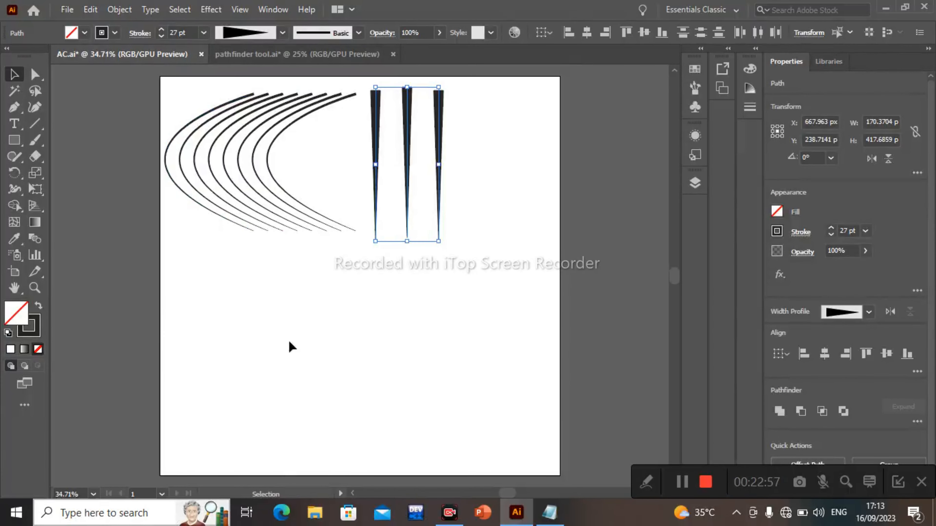
# - Paste another uniform-stroke curve group and place it below the first tapered curve group
pyautogui.click(288, 347)
pyautogui.hotkey('ctrl', 'v')
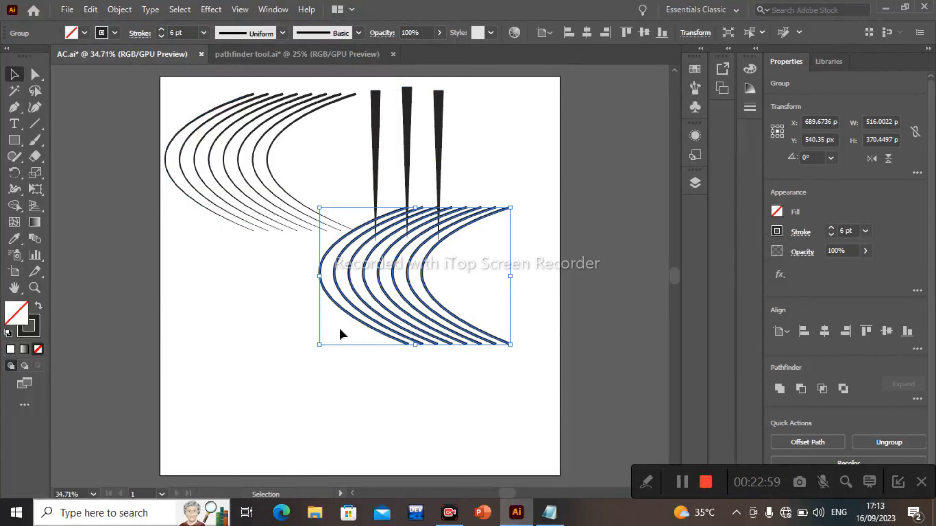
pyautogui.moveTo(401, 324); pyautogui.dragTo(259, 393)
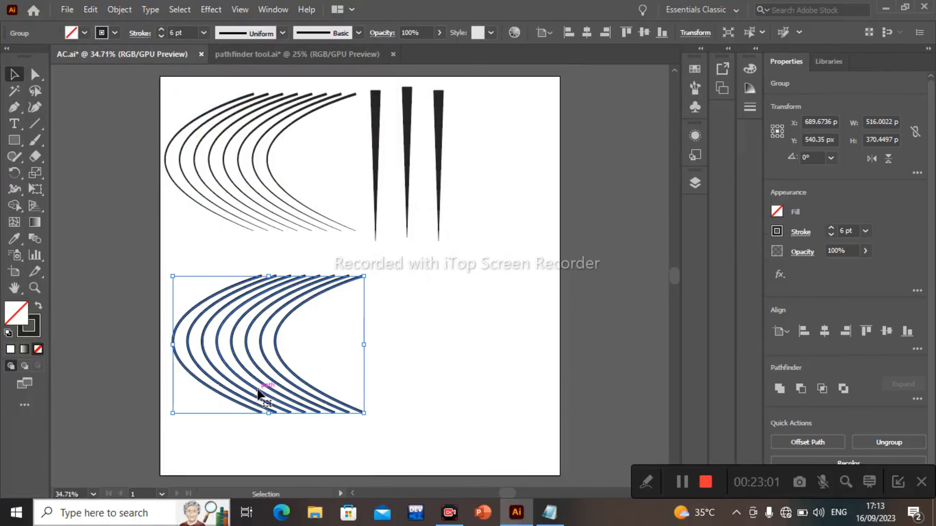
# - Apply the width profile with two pointed ends and an off-center bulge to the lower curve group
pyautogui.click(283, 33)
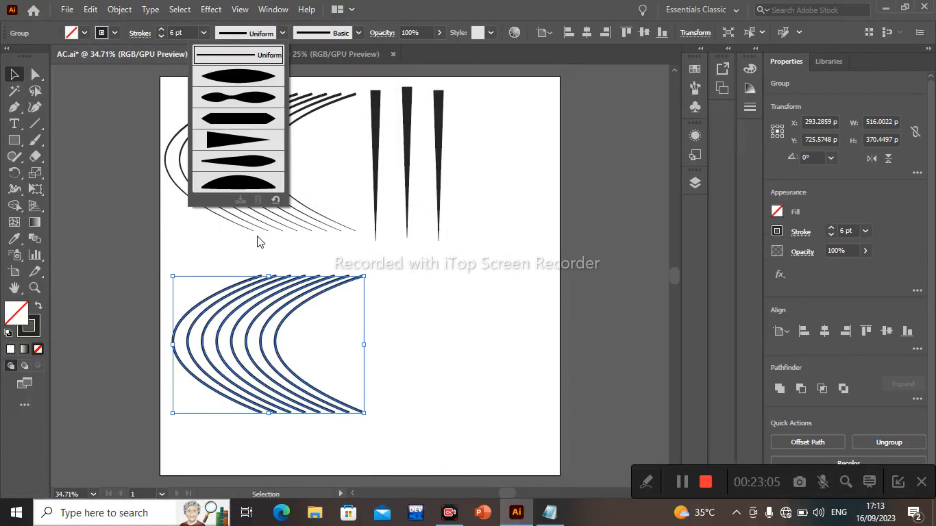
pyautogui.click(257, 161)
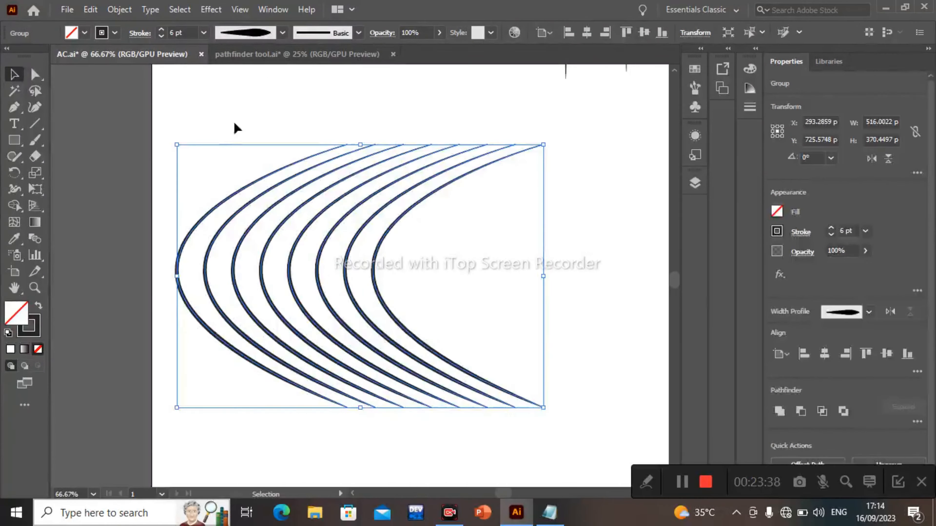
pyautogui.click(234, 128)
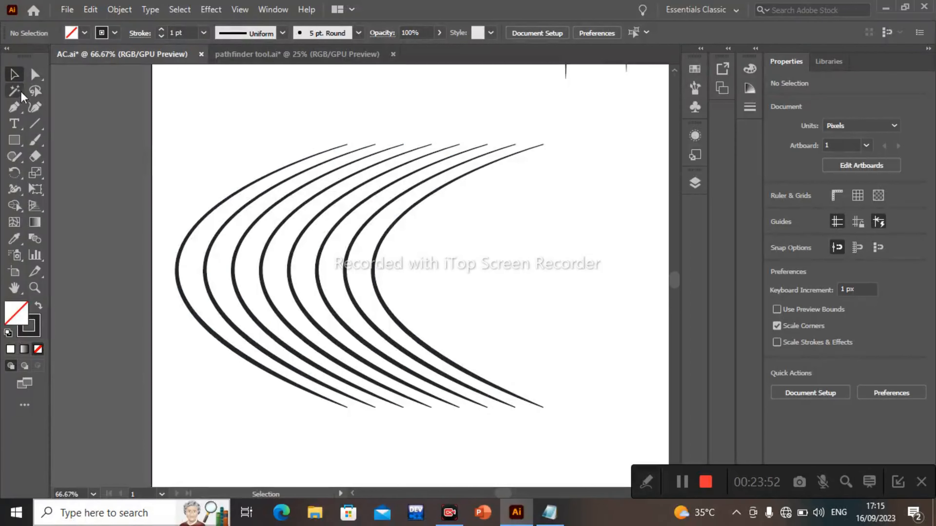
# - Draw a near-vertical line about 344 px tall beside the lower curves with the Pen tool and set its stroke to 17 pt
pyautogui.click(16, 107)
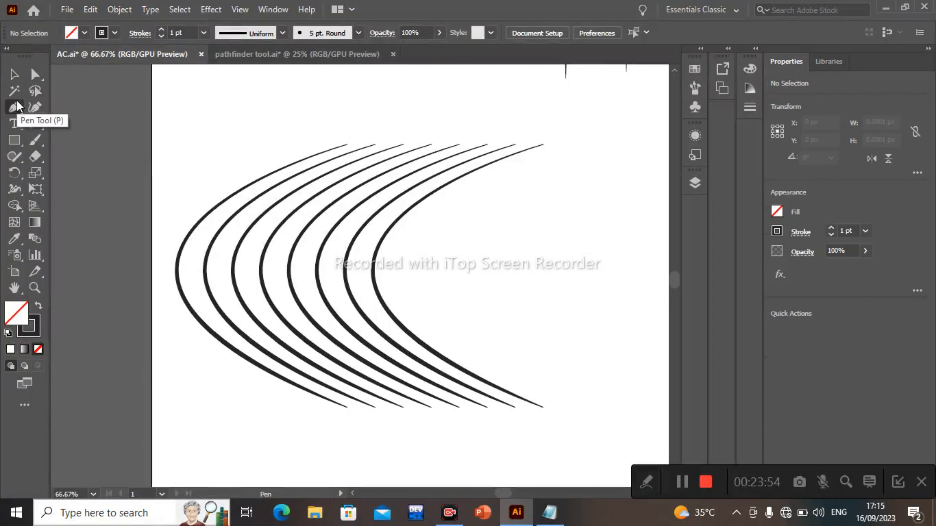
pyautogui.click(588, 157)
pyautogui.click(584, 401)
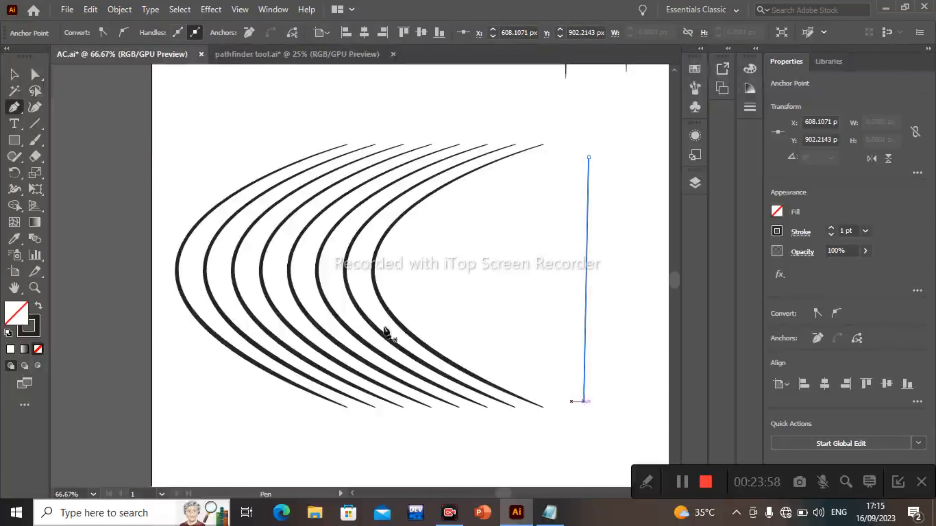
pyautogui.click(10, 76)
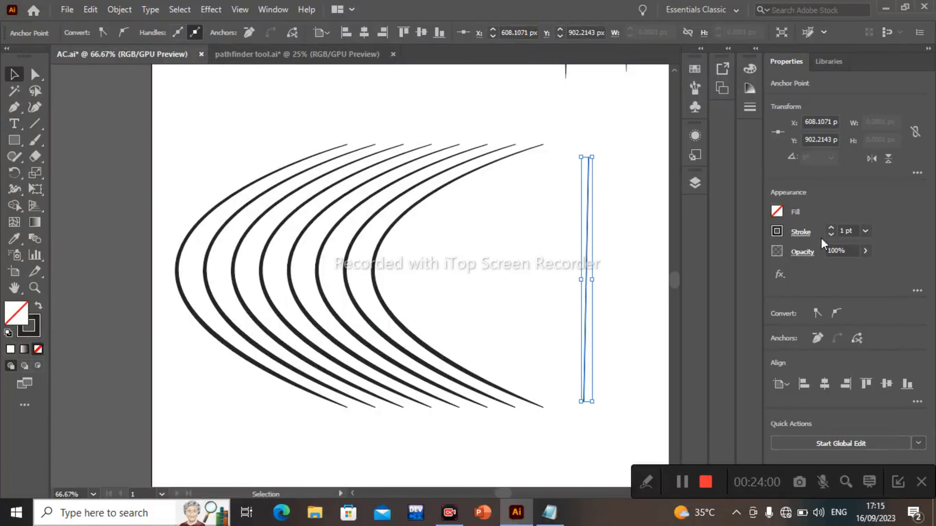
pyautogui.moveTo(831, 231); pyautogui.dragTo(831, 231)
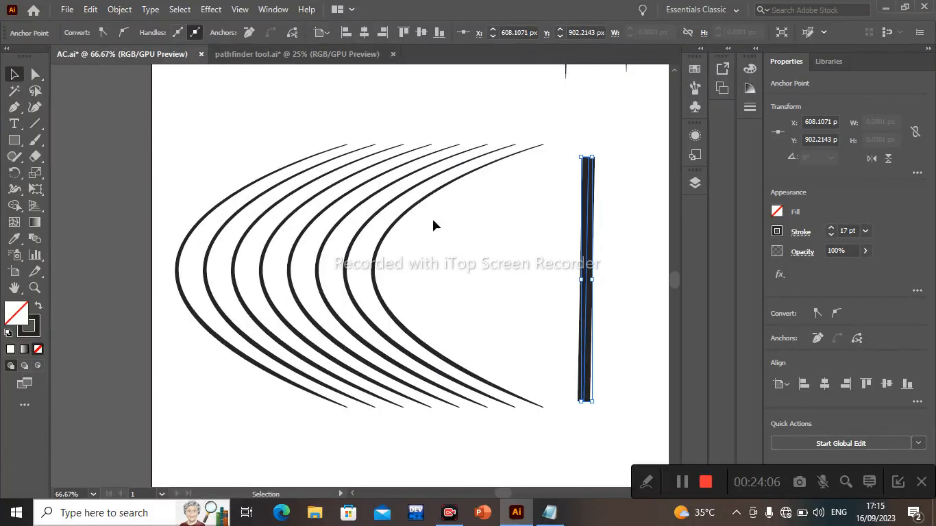
pyautogui.click(279, 144)
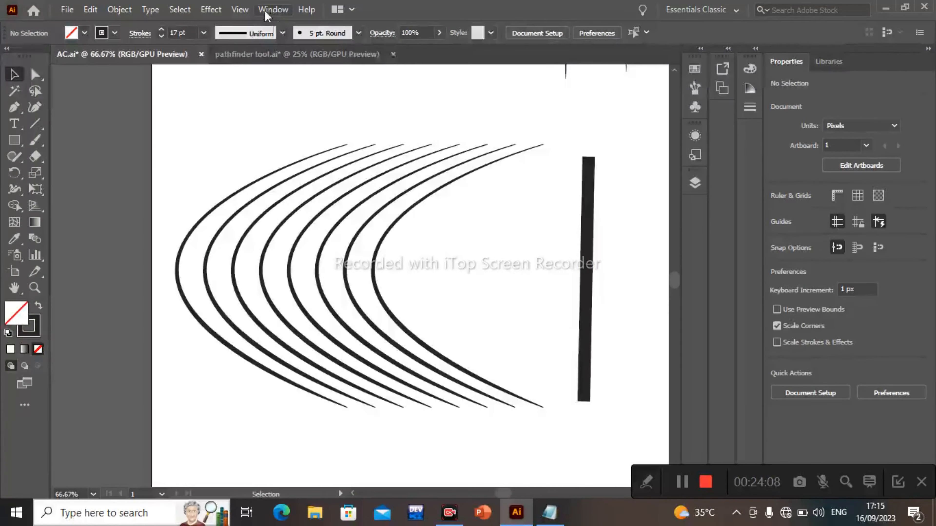
# - Apply the off-center bulge width profile to the 17 pt line and place two copies of it alongside
pyautogui.click(589, 222)
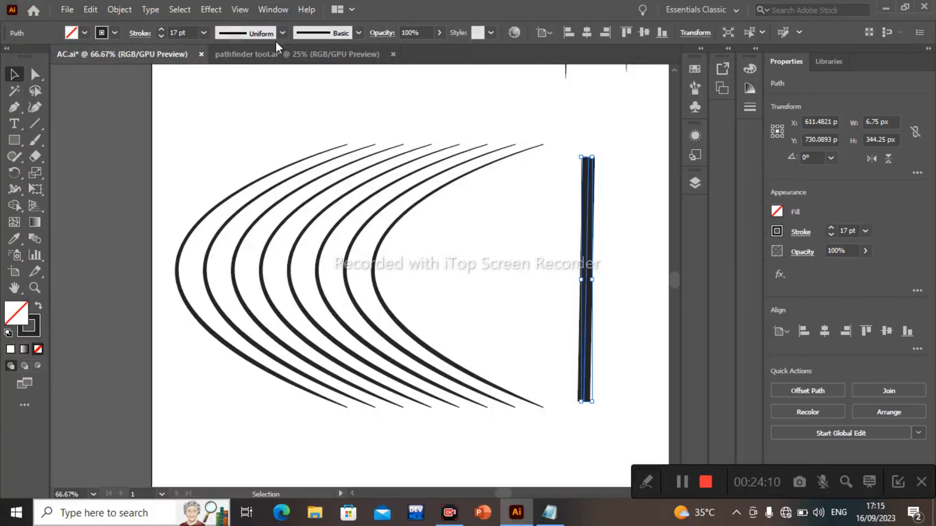
pyautogui.click(282, 33)
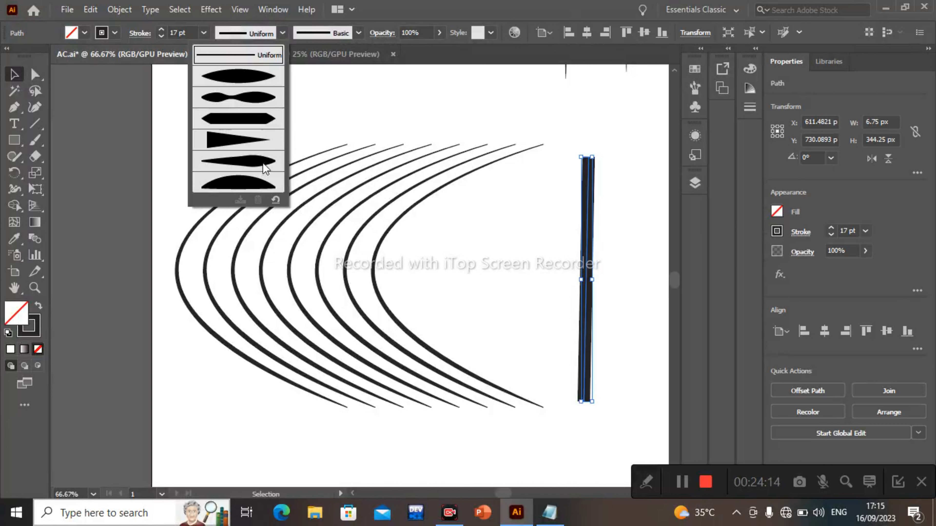
pyautogui.click(265, 168)
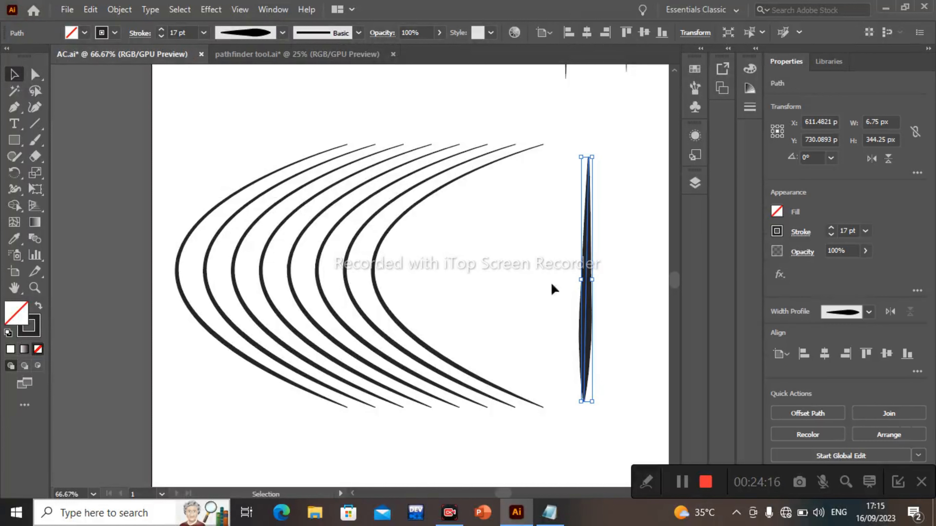
pyautogui.click(504, 284)
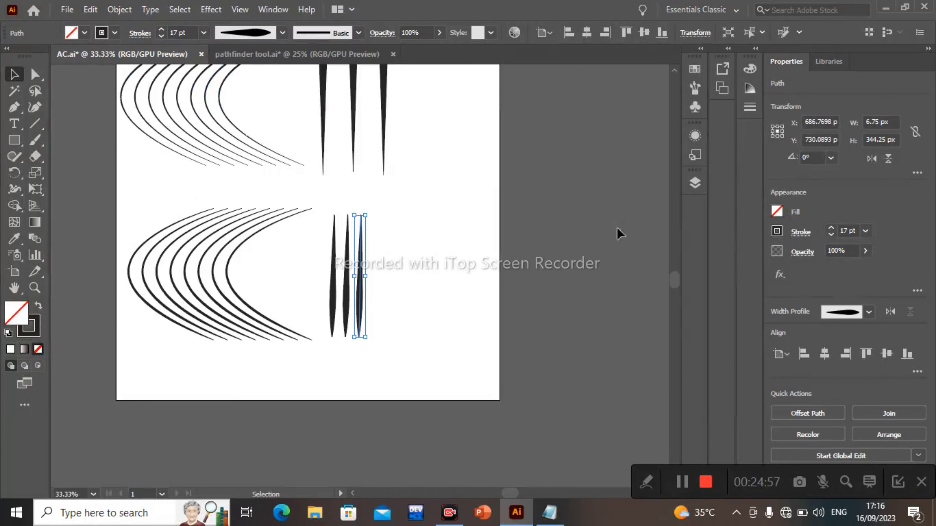
pyautogui.click(459, 233)
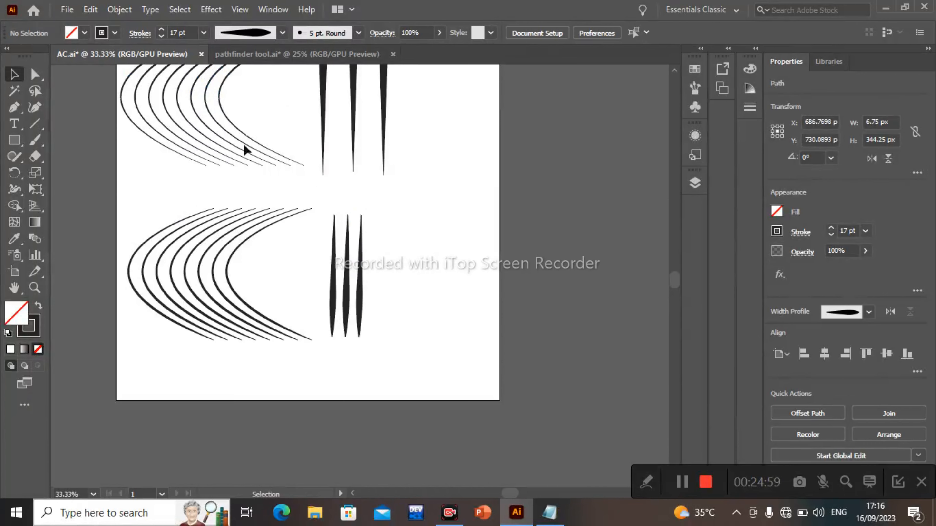
# - Scale down both curve groups and all the lines together and shift them toward the artboard's left edge
pyautogui.moveTo(124, 76)
pyautogui.mouseDown()
pyautogui.moveTo(395, 307)
pyautogui.moveTo(383, 318)
pyautogui.mouseUp()
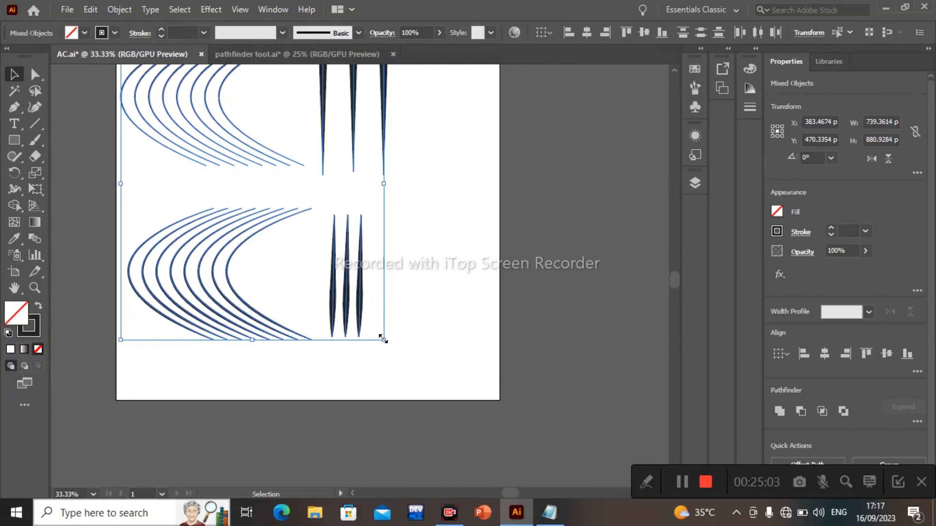
pyautogui.moveTo(383, 339)
pyautogui.mouseDown()
pyautogui.moveTo(367, 295)
pyautogui.moveTo(343, 271)
pyautogui.moveTo(369, 297)
pyautogui.mouseUp()
pyautogui.moveTo(240, 230)
pyautogui.mouseDown()
pyautogui.moveTo(228, 221)
pyautogui.moveTo(204, 236)
pyautogui.moveTo(199, 229)
pyautogui.mouseUp()
pyautogui.click(395, 295)
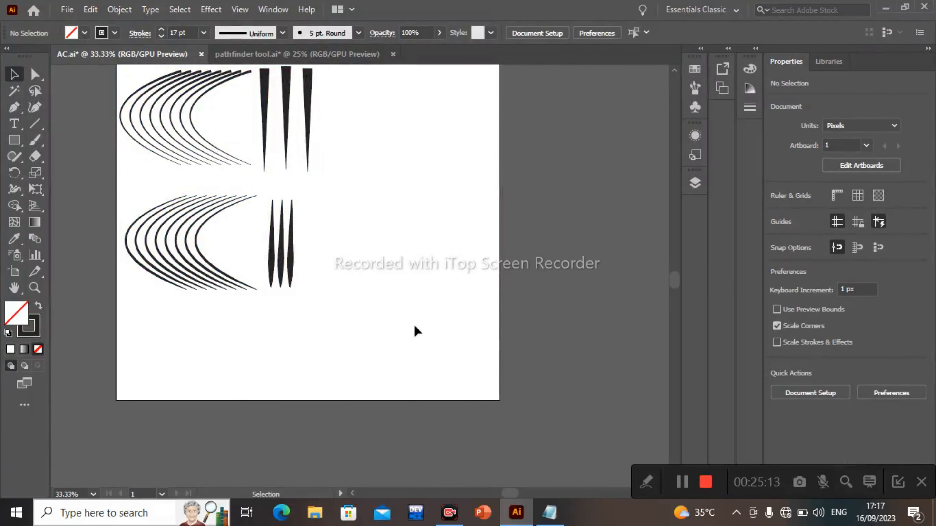
# - Paste another uniform-stroke curve group and apply Width Profile 6, the one-sided arch, to it
pyautogui.hotkey('ctrl', 'v')
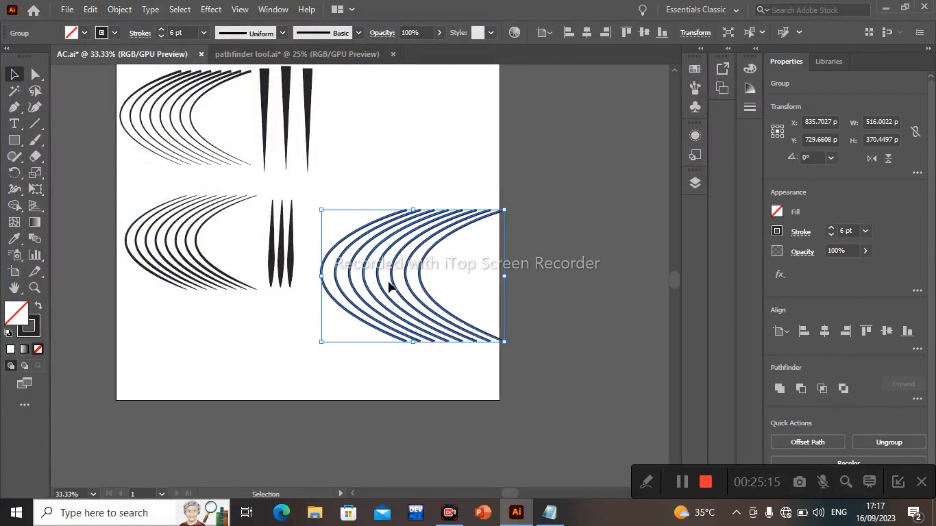
pyautogui.click(279, 36)
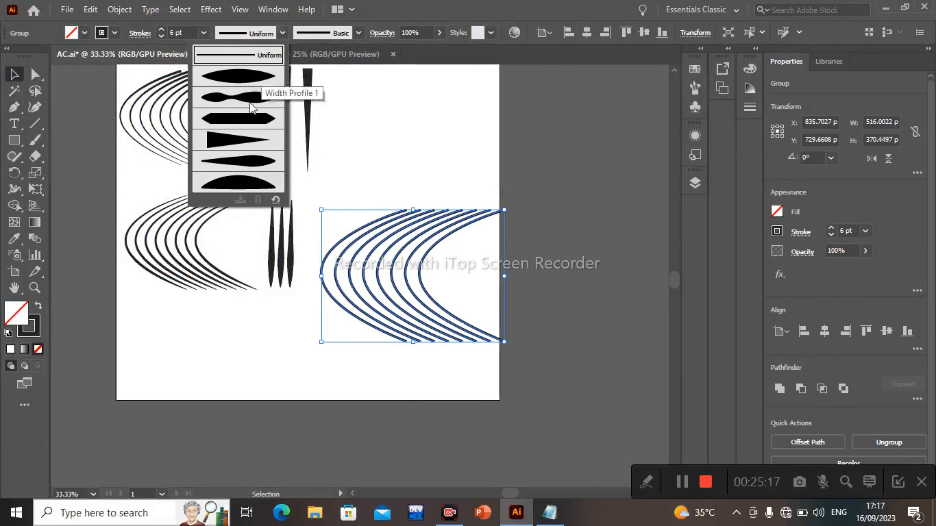
pyautogui.click(232, 186)
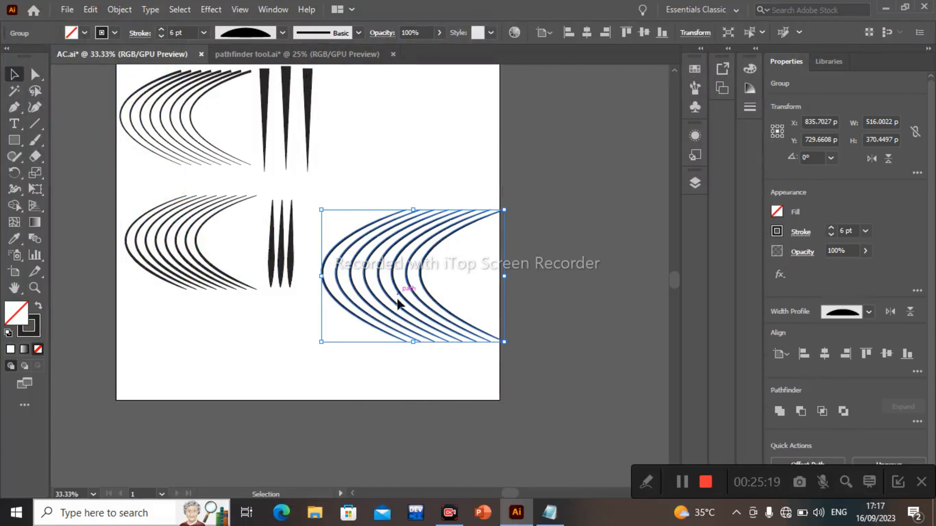
pyautogui.click(442, 103)
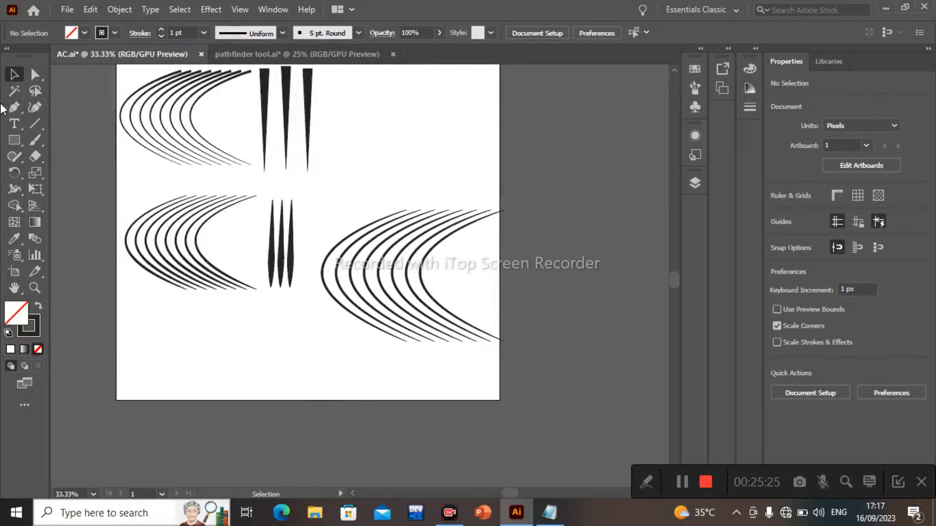
# - Draw a straight vertical line about 315 px long above the newly pasted curve group with the Pen tool
pyautogui.click(13, 107)
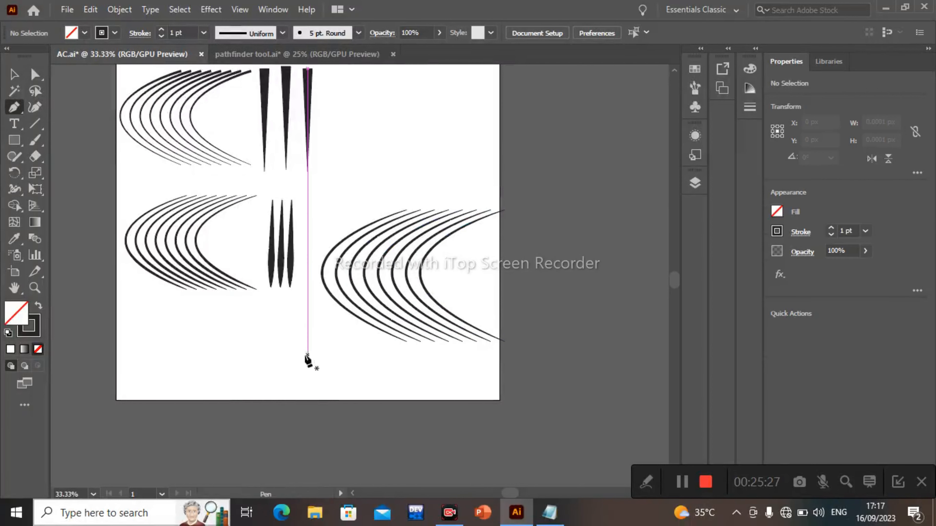
pyautogui.moveTo(445, 92)
pyautogui.mouseDown()
pyautogui.moveTo(443, 168)
pyautogui.moveTo(457, 88)
pyautogui.mouseUp()
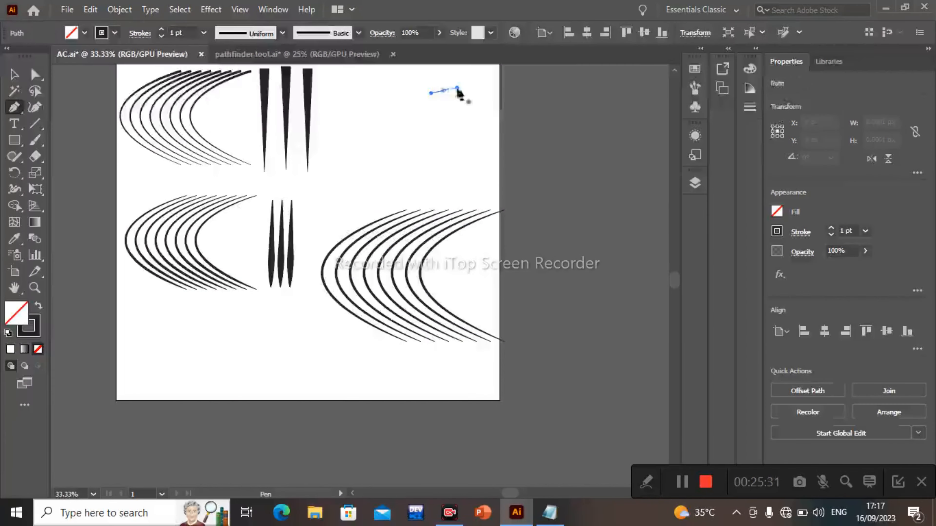
pyautogui.hotkey('ctrl', 'z')
pyautogui.click(441, 84)
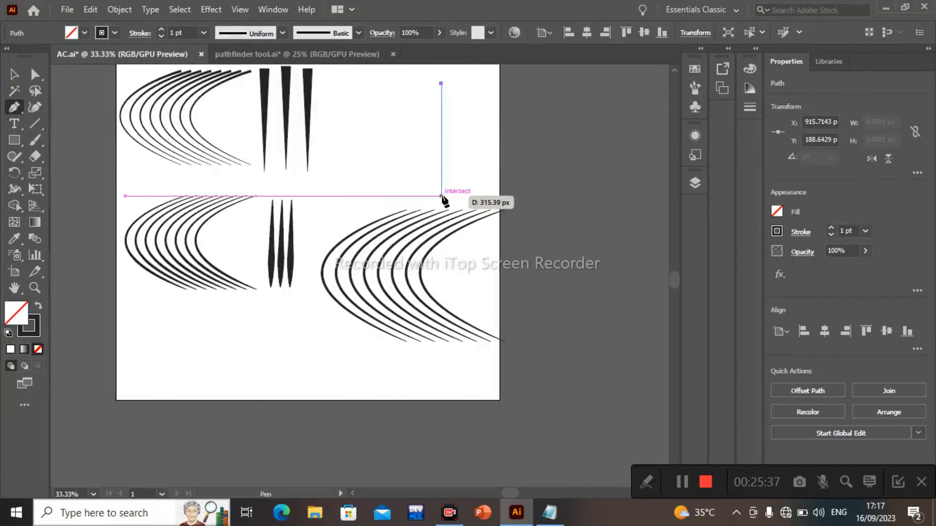
pyautogui.click(441, 196)
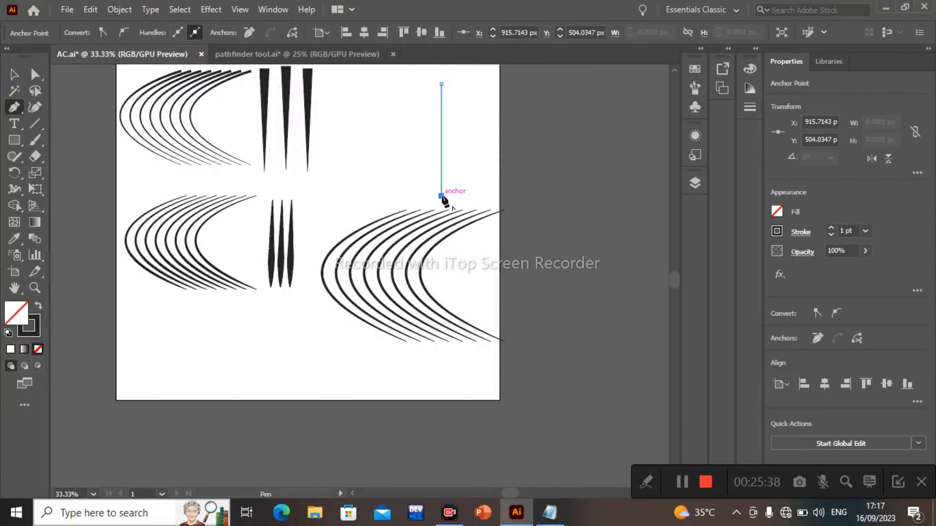
pyautogui.press('Escape')
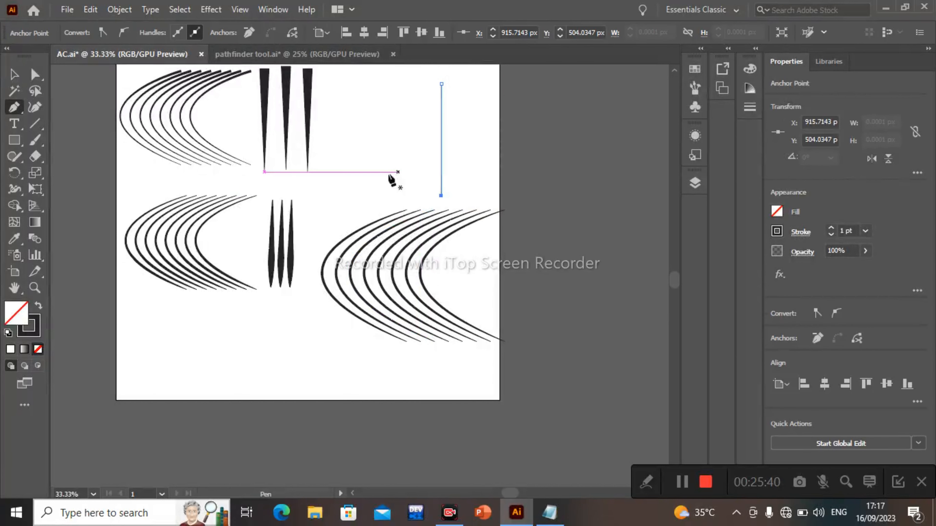
# - Set the new vertical line's stroke to 23 pt and apply Width Profile 6 to it
pyautogui.click(13, 74)
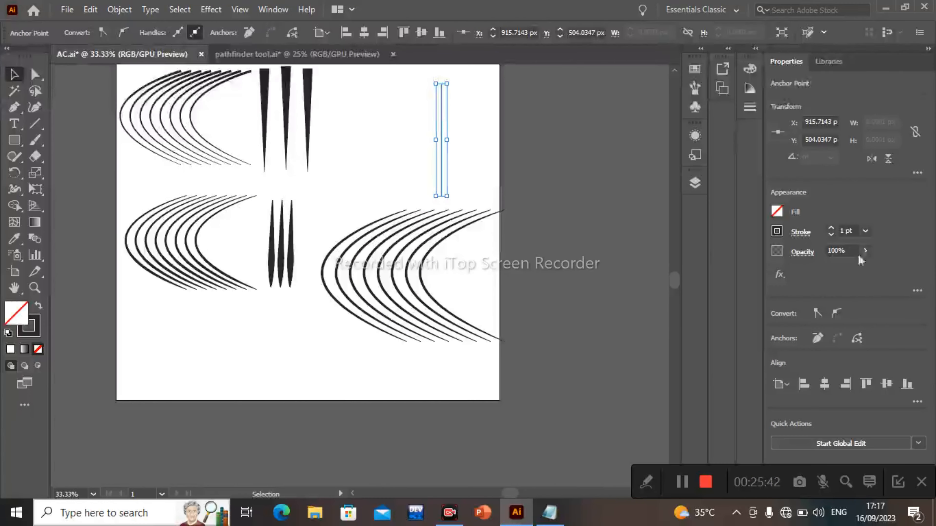
pyautogui.click(831, 228)
pyautogui.click(830, 228)
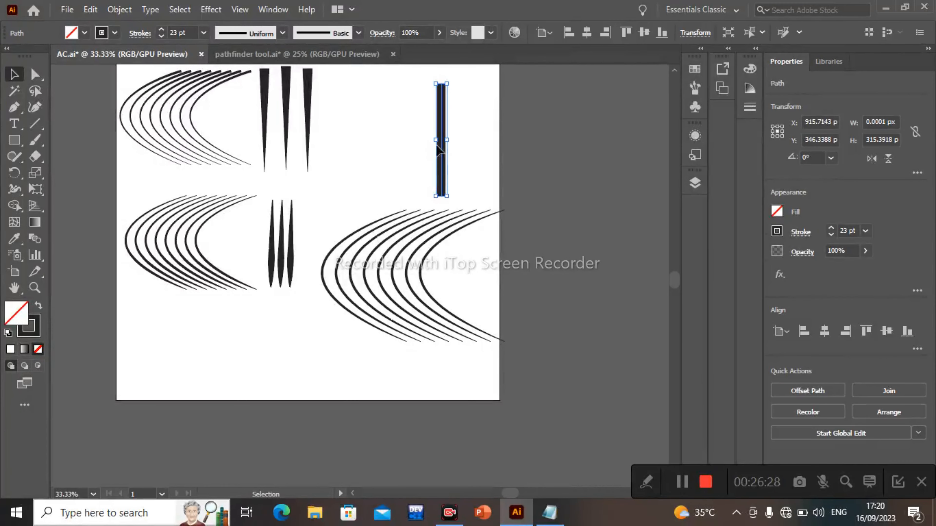
pyautogui.click(283, 33)
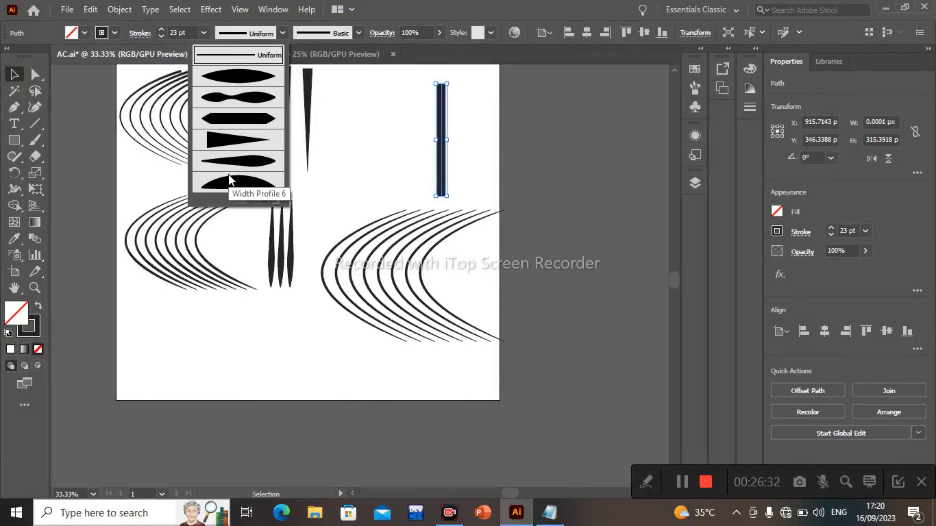
pyautogui.click(229, 180)
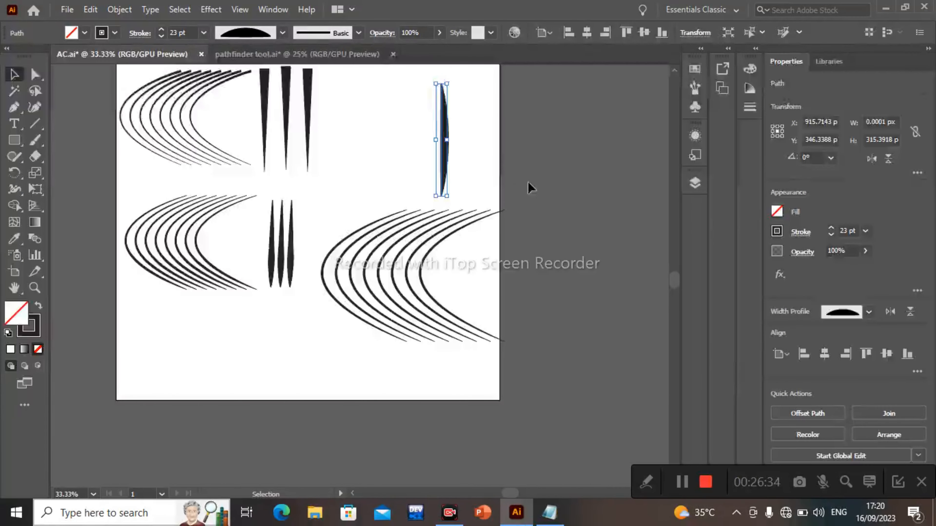
# - Duplicate the arched vertical line twice toward the left, forming a row of three above the large curve group
pyautogui.click(408, 141)
pyautogui.moveTo(423, 115); pyautogui.dragTo(522, 190)
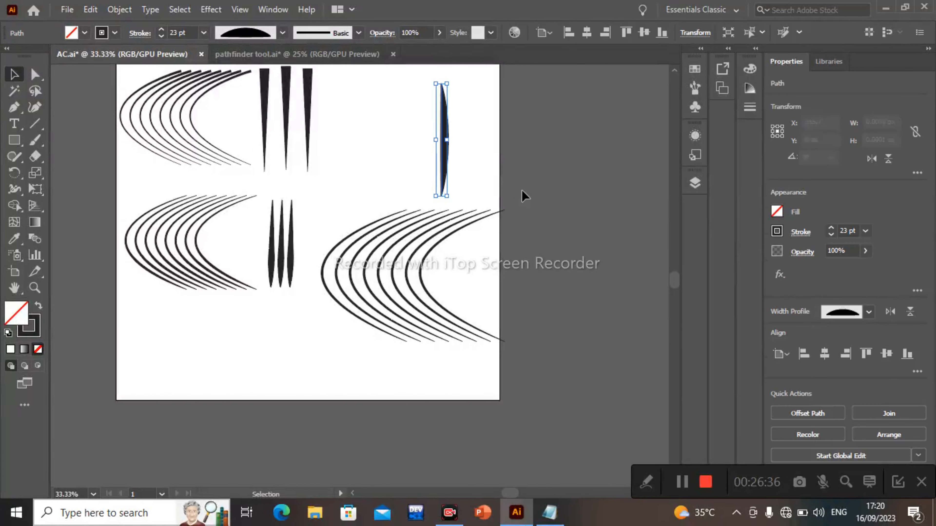
pyautogui.hotkey('ctrl', '+')
pyautogui.hotkey('ctrl', '+')
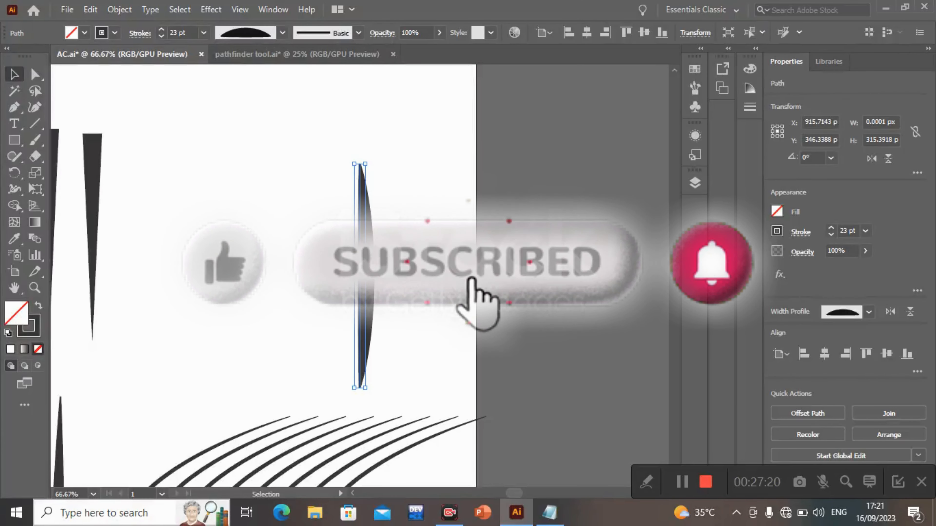
pyautogui.scroll(-5, 678, 482)
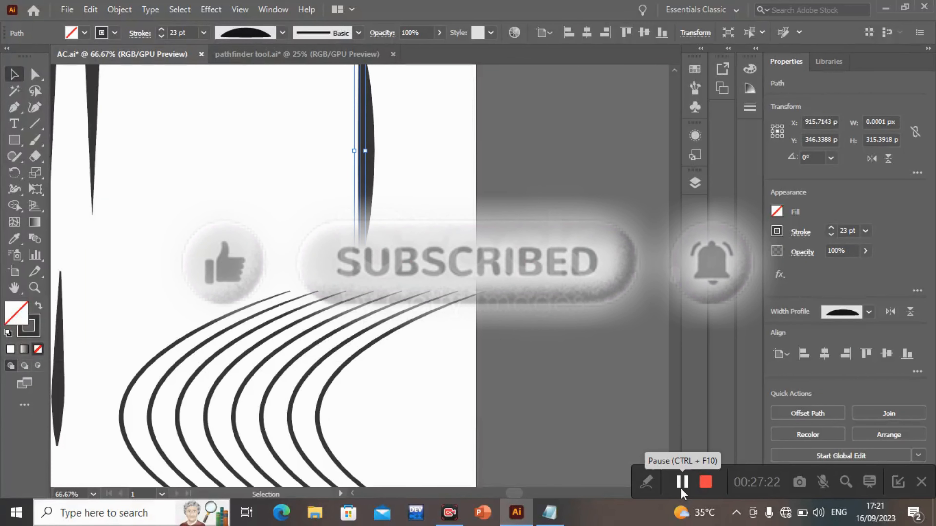
pyautogui.hotkey('ctrl', '-')
pyautogui.hotkey('ctrl', '-')
pyautogui.hotkey('ctrl', '-')
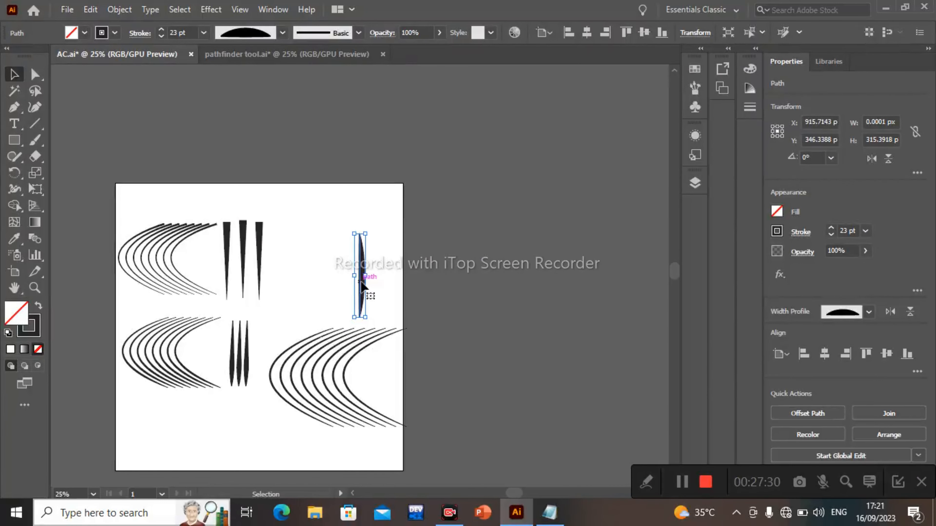
pyautogui.moveTo(363, 286); pyautogui.dragTo(318, 284)
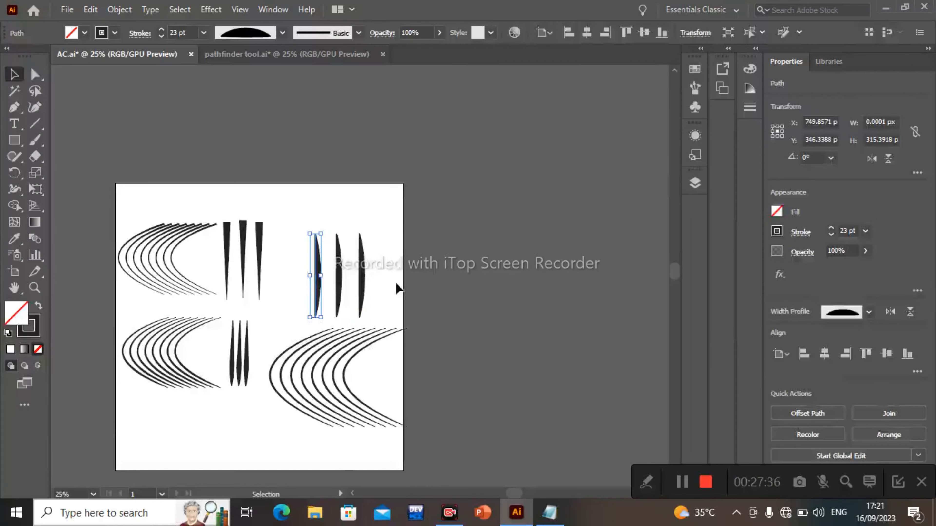
pyautogui.click(397, 289)
# - Scale the three arched lines and the curve group below them to about 437 by 615 px and nudge them upward
pyautogui.moveTo(300, 228); pyautogui.dragTo(378, 435)
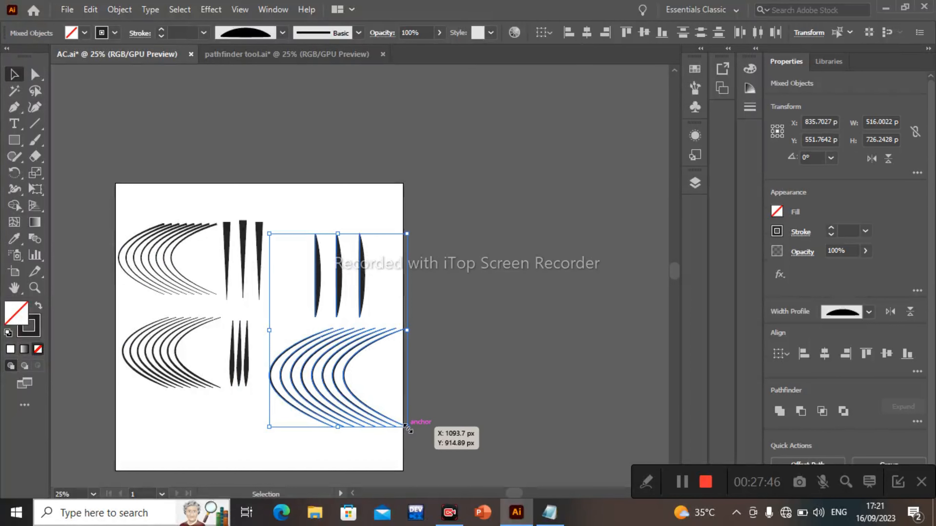
pyautogui.moveTo(407, 427); pyautogui.dragTo(400, 412)
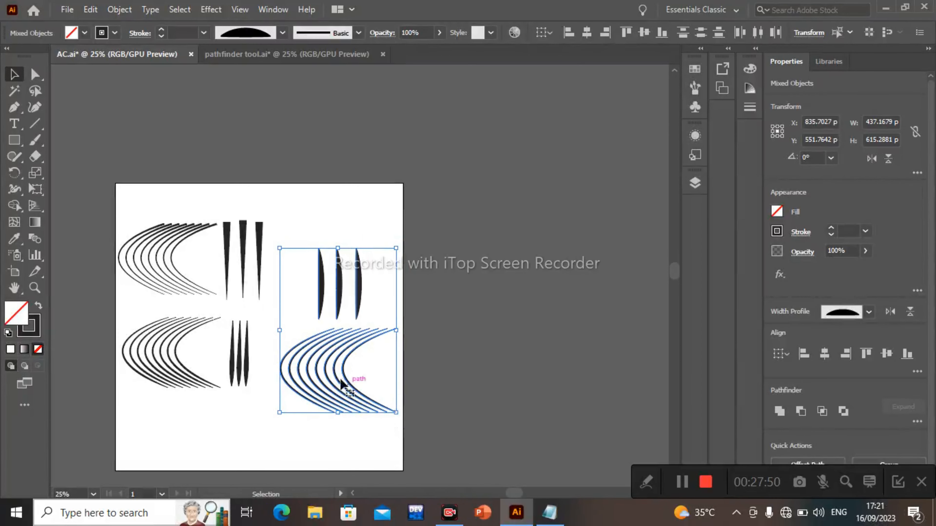
pyautogui.press('Up')
pyautogui.press('Up')
pyautogui.press('Up')
pyautogui.press('Up')
pyautogui.press('Up')
pyautogui.press('Up')
pyautogui.press('Up')
pyautogui.press('Up')
pyautogui.press('Up')
pyautogui.press('Up')
pyautogui.press('Up')
pyautogui.press('Up')
pyautogui.press('Up')
pyautogui.press('Up')
pyautogui.press('Up')
pyautogui.press('Up')
pyautogui.press('Up')
pyautogui.press('Up')
pyautogui.press('Up')
pyautogui.press('Up')
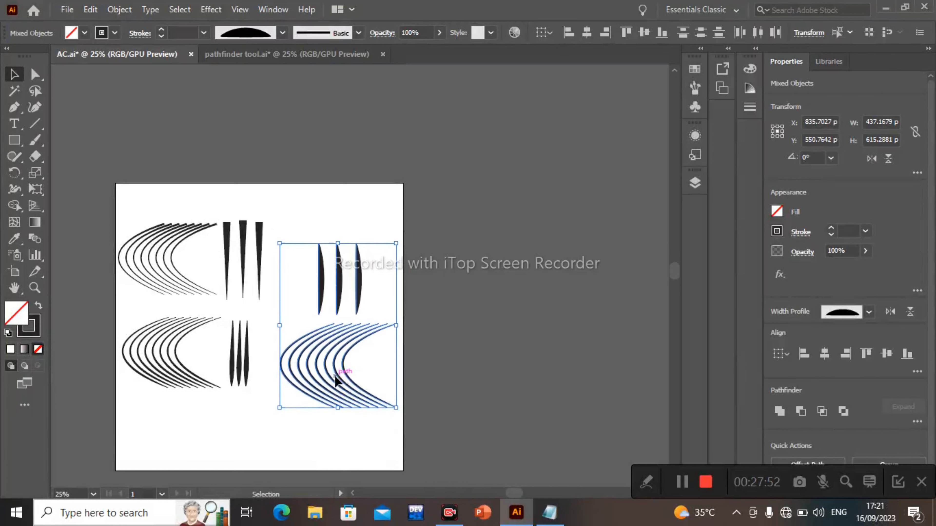
pyautogui.press('Up')
pyautogui.press('Up')
pyautogui.press('Up')
pyautogui.press('Up')
pyautogui.press('Up')
pyautogui.press('Up')
pyautogui.press('Up')
pyautogui.press('Up')
pyautogui.press('Up')
pyautogui.press('Up')
pyautogui.press('Up')
pyautogui.press('Up')
pyautogui.press('Up')
pyautogui.press('Up')
pyautogui.press('Up')
pyautogui.press('Up')
pyautogui.press('Up')
pyautogui.press('Up')
pyautogui.press('Up')
pyautogui.press('Up')
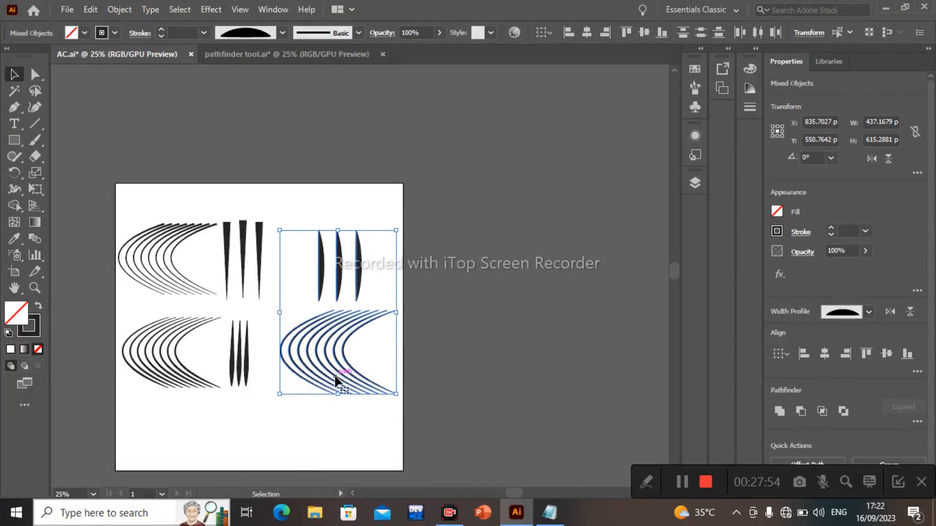
pyautogui.click(516, 320)
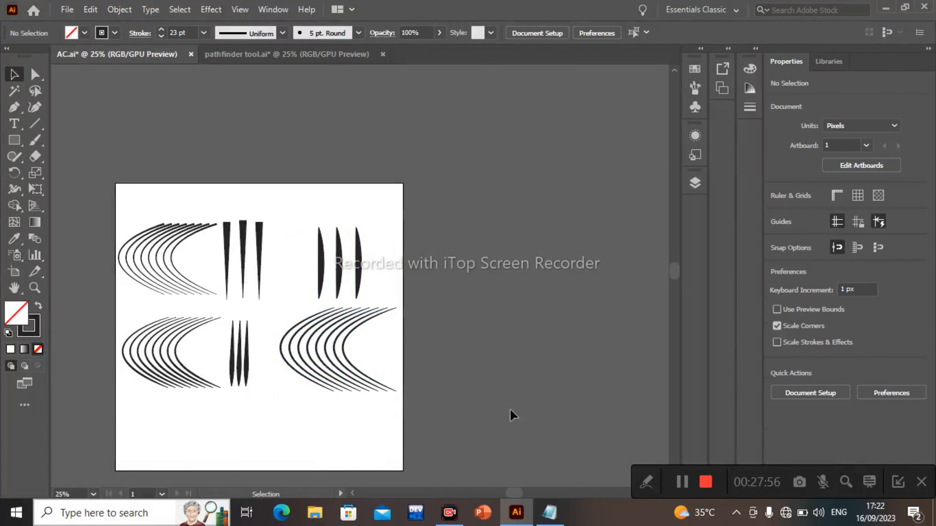
# - Compare the width-profile curves and lines in AC.ai with the ones in pathfinder tool.ai
pyautogui.moveTo(678, 269); pyautogui.dragTo(677, 274)
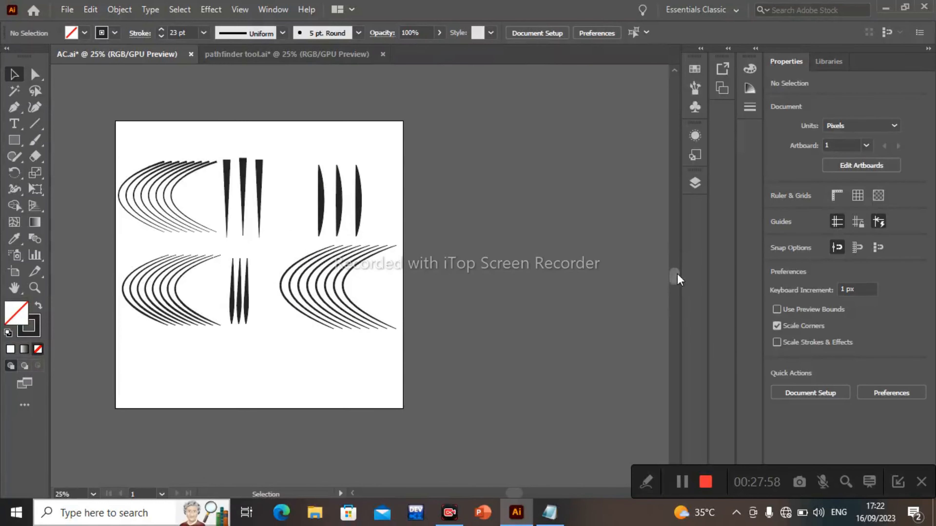
pyautogui.moveTo(518, 492); pyautogui.dragTo(511, 493)
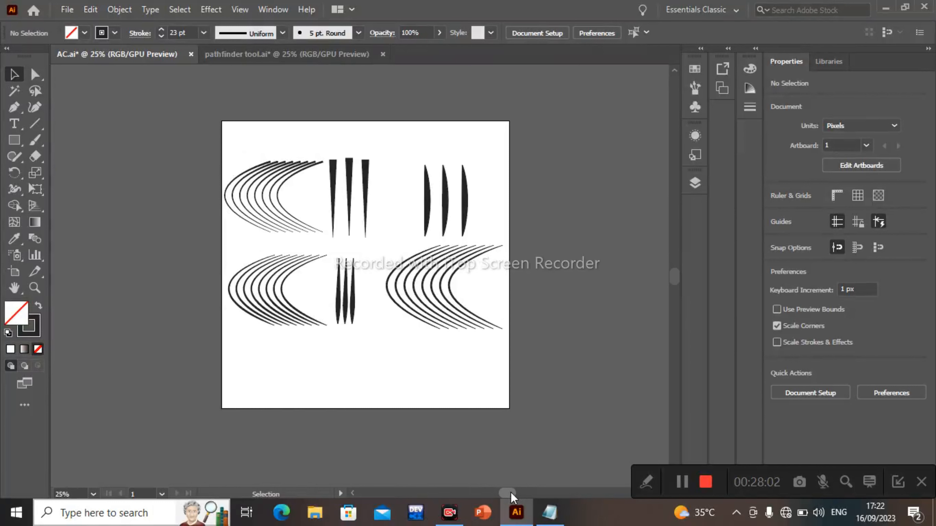
pyautogui.hotkey('ctrl', '=')
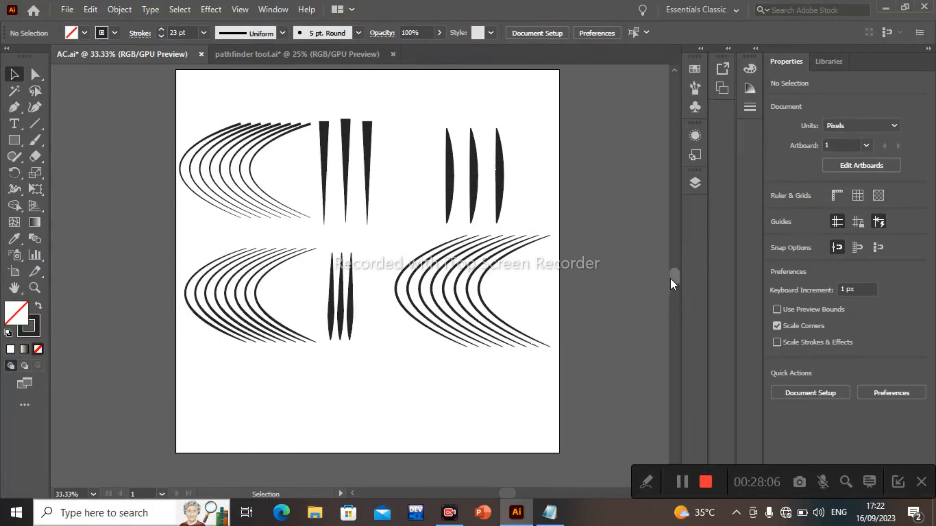
pyautogui.moveTo(670, 282); pyautogui.dragTo(672, 279)
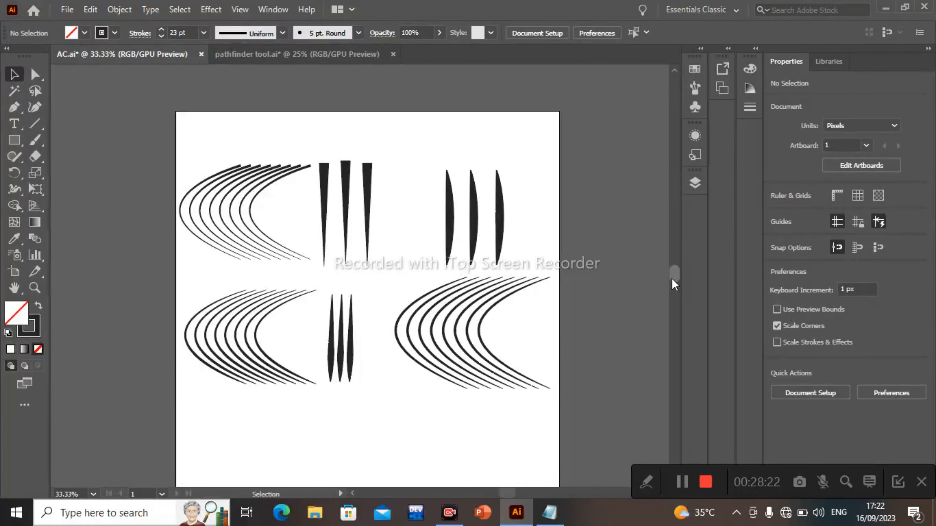
pyautogui.click(313, 55)
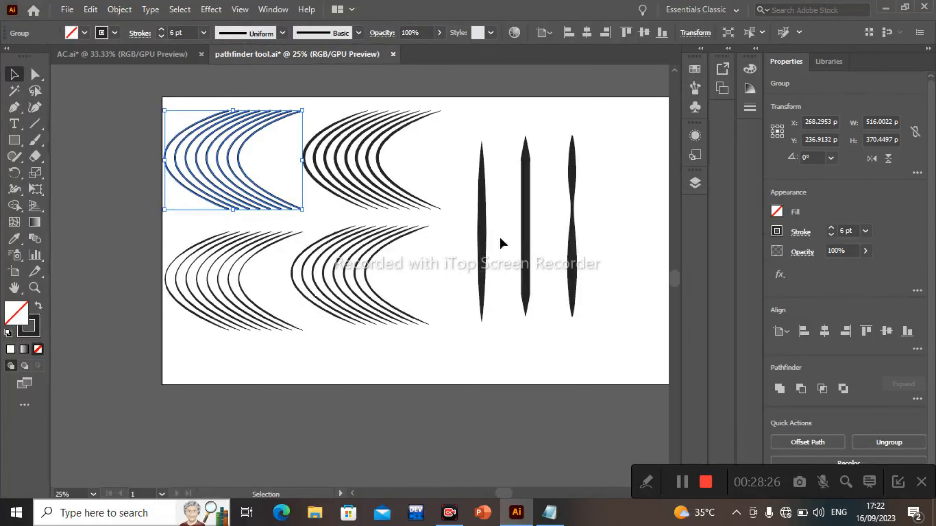
pyautogui.click(117, 54)
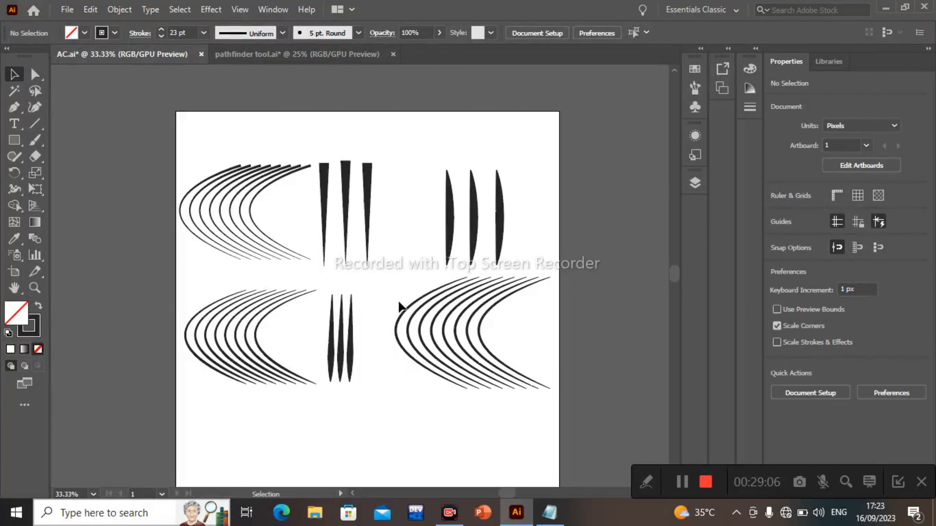
# - Browse the available brush definitions for the stroke
pyautogui.click(683, 482)
pyautogui.click(359, 33)
pyautogui.moveTo(355, 82)
pyautogui.mouseDown()
pyautogui.moveTo(352, 123)
pyautogui.moveTo(357, 62)
pyautogui.moveTo(356, 131)
pyautogui.mouseUp()
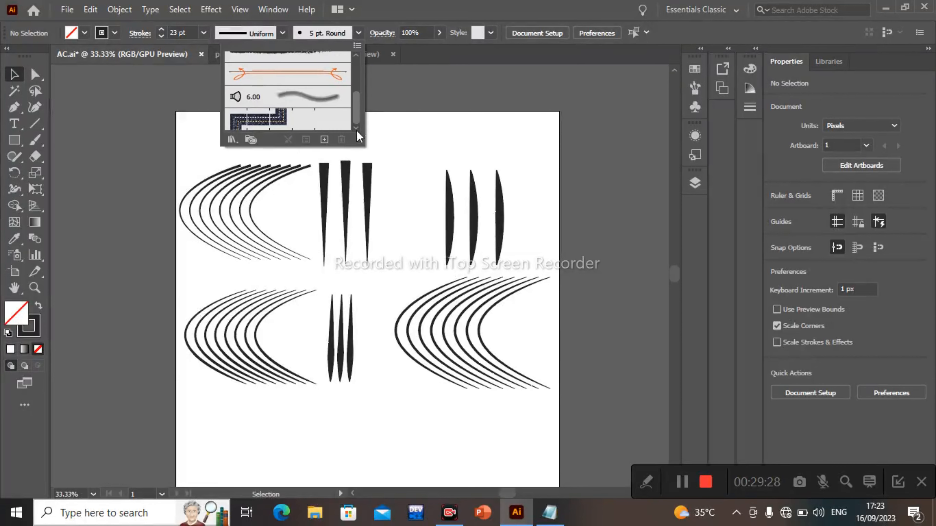
pyautogui.click(460, 136)
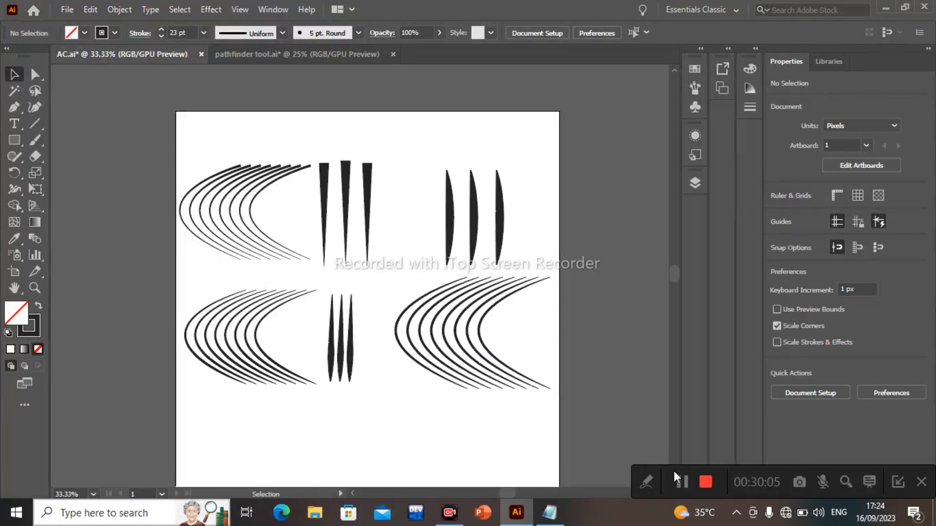
pyautogui.click(710, 487)
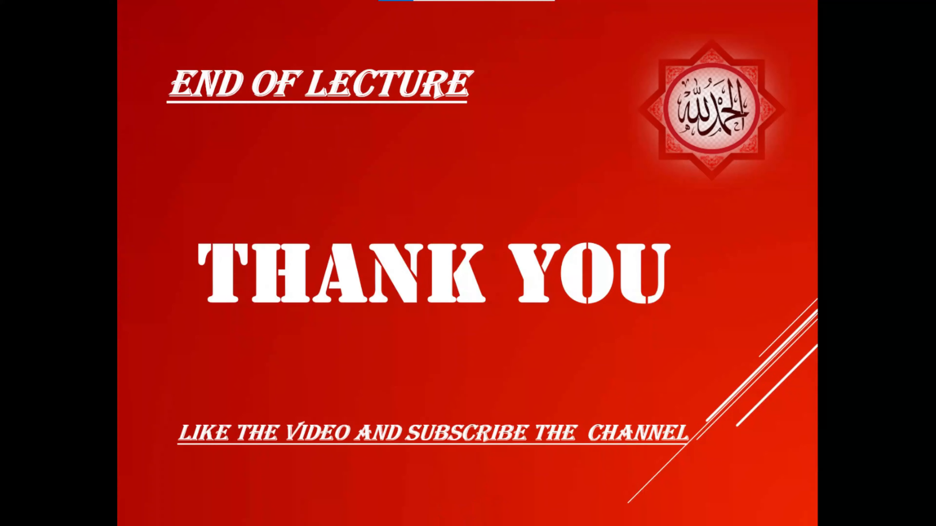